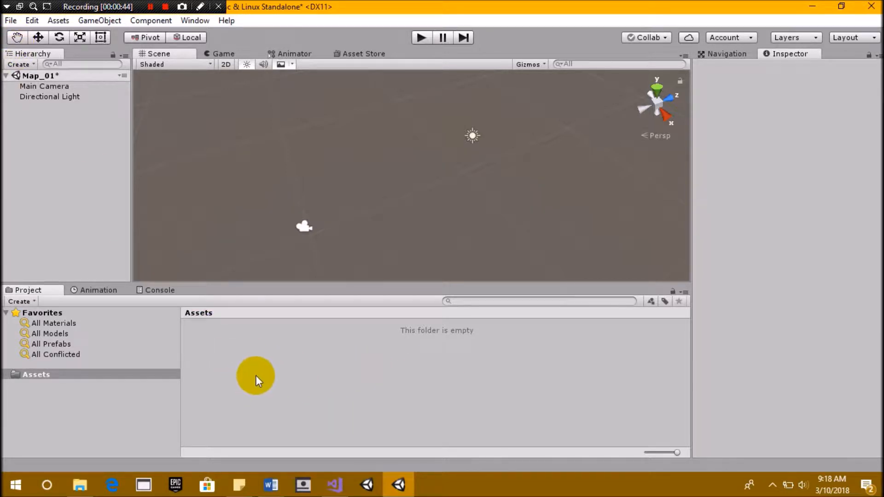
- Create a folder named Scenes in the project's Assets folder and open it
right_click(254, 380)
mouse_move(410, 134)
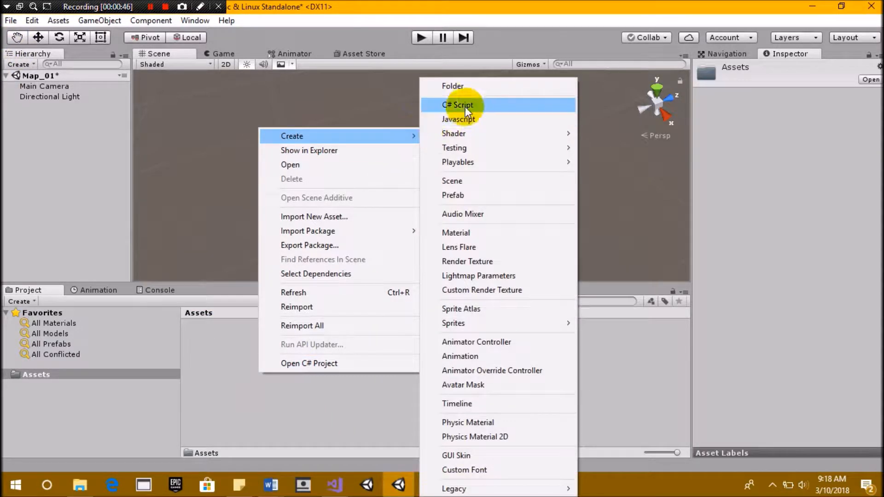
left_click(480, 90)
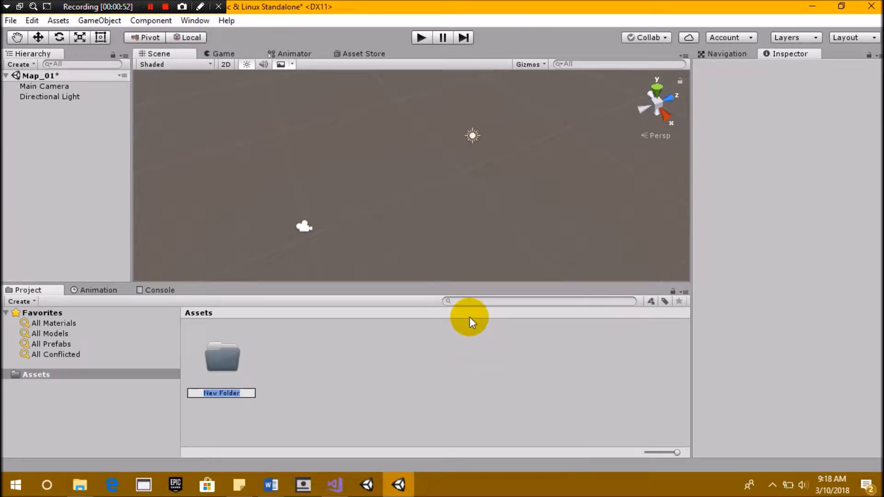
type("scenes")
key("BackSpace")
key("BackSpace")
key("BackSpace")
key("BackSpace")
key("BackSpace")
key("BackSpace")
type("Scenes")
key("Return")
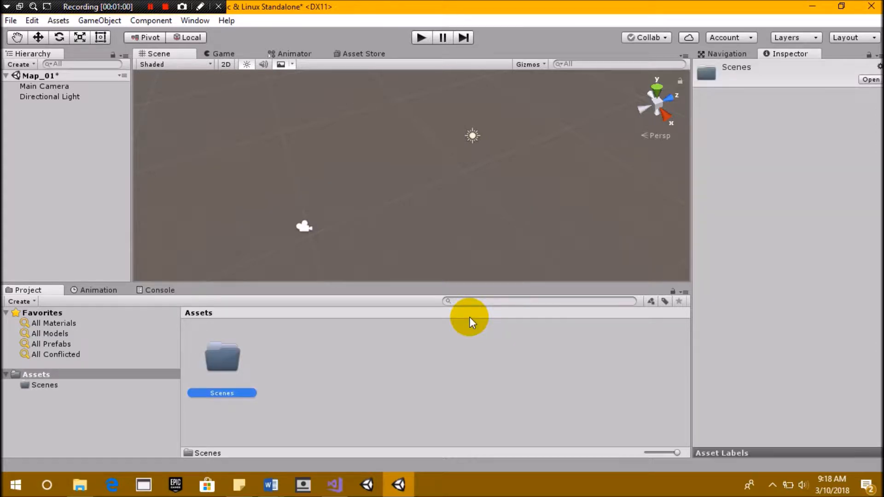
key("Return")
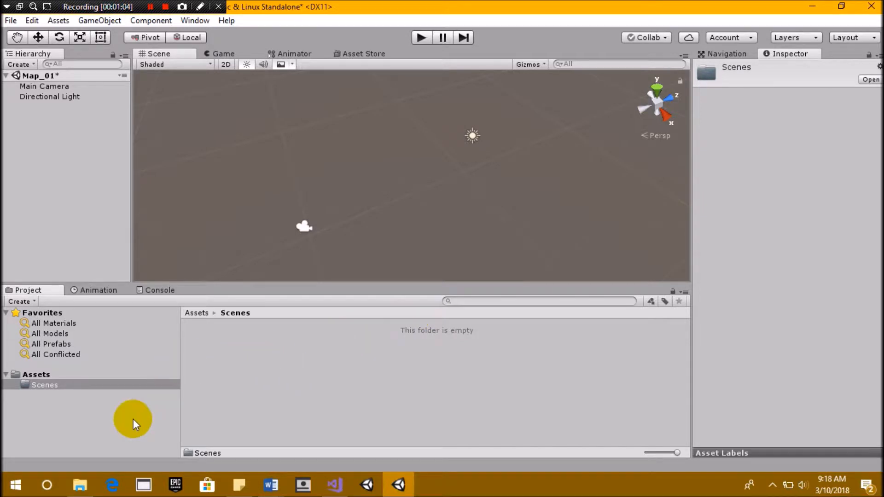
- Create a subfolder named Maps inside the Scenes folder
right_click(223, 349)
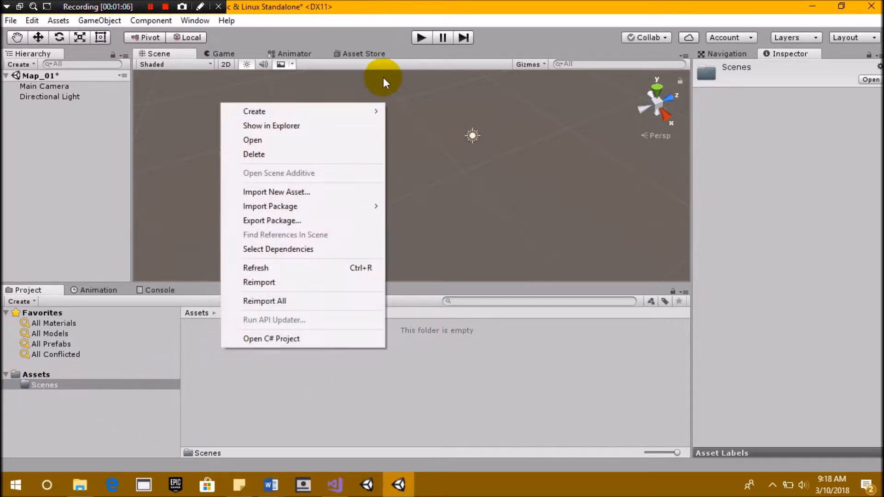
left_click(355, 112)
left_click(427, 88)
type("Maps")
key("Return")
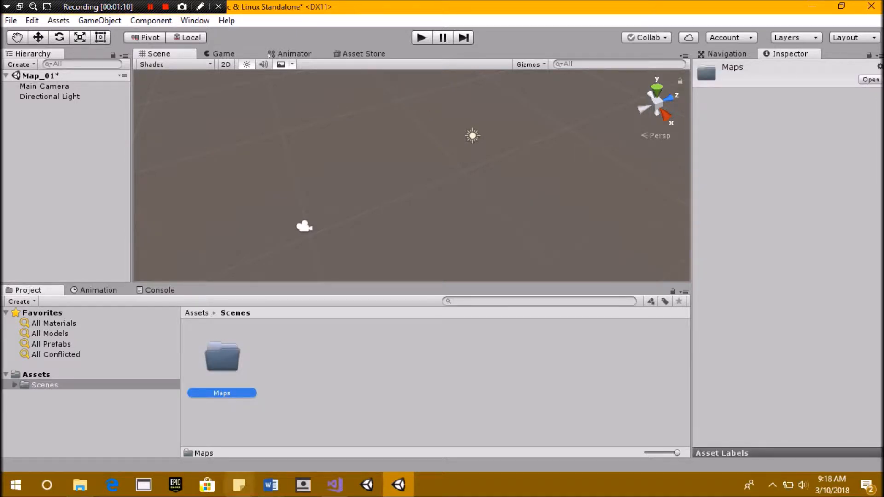
- Create a second subfolder named Menus inside the Scenes folder
right_click(311, 362)
left_click(418, 133)
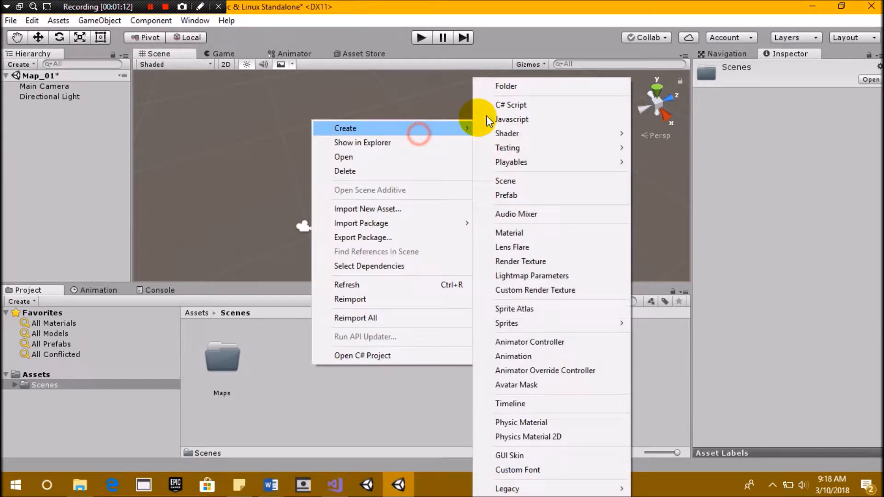
left_click(524, 88)
type("Menus")
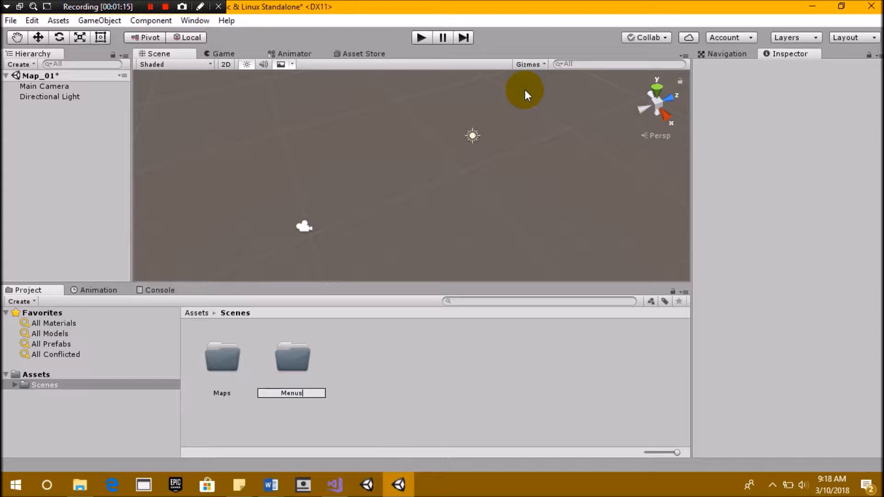
key("Return")
left_click(413, 351)
- Save the Map_01 scene and move its file from the Scenes folder into the Maps subfolder
double_click(215, 357)
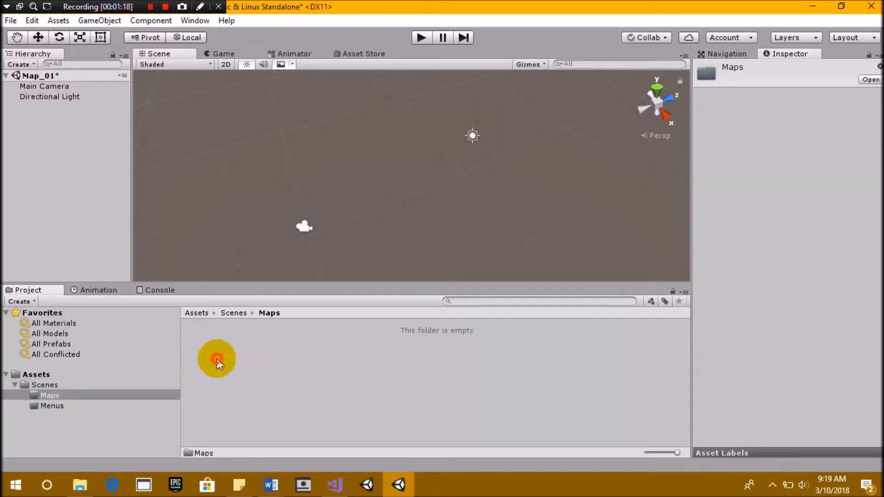
key("ctrl+s")
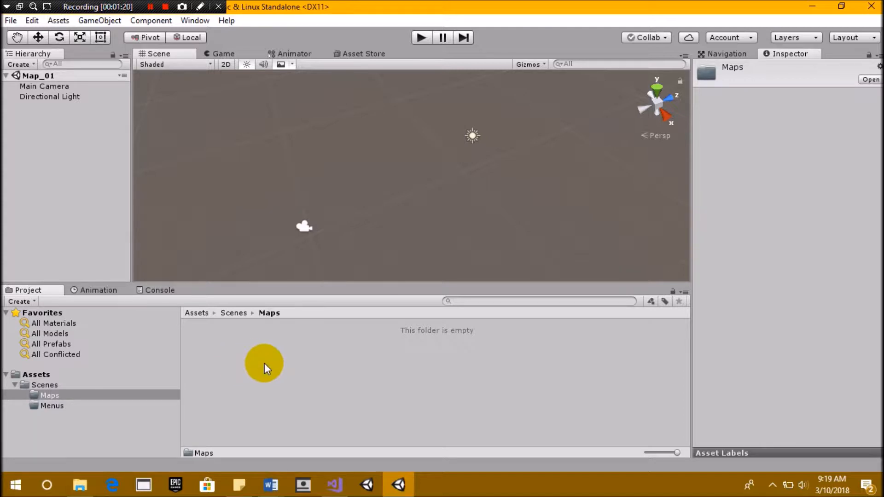
left_click(60, 375)
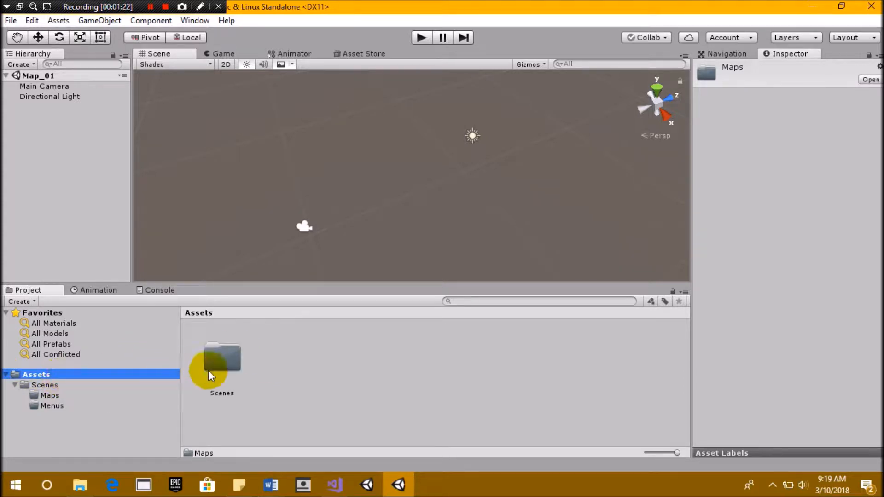
left_click(67, 394)
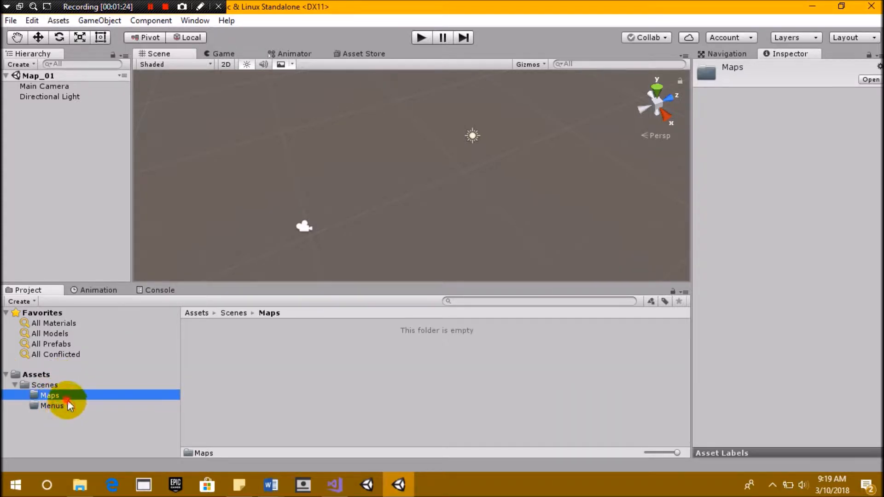
left_click(67, 405)
left_click(68, 385)
left_click_drag(364, 359, 226, 376)
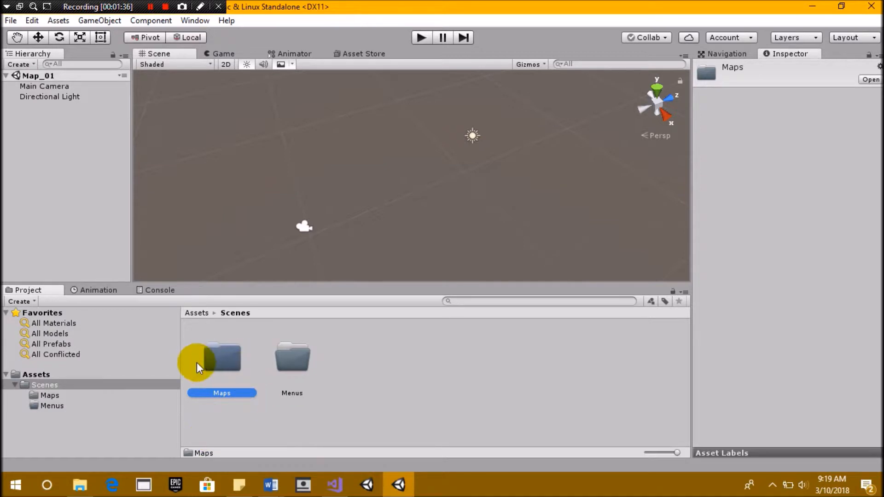
left_click(67, 396)
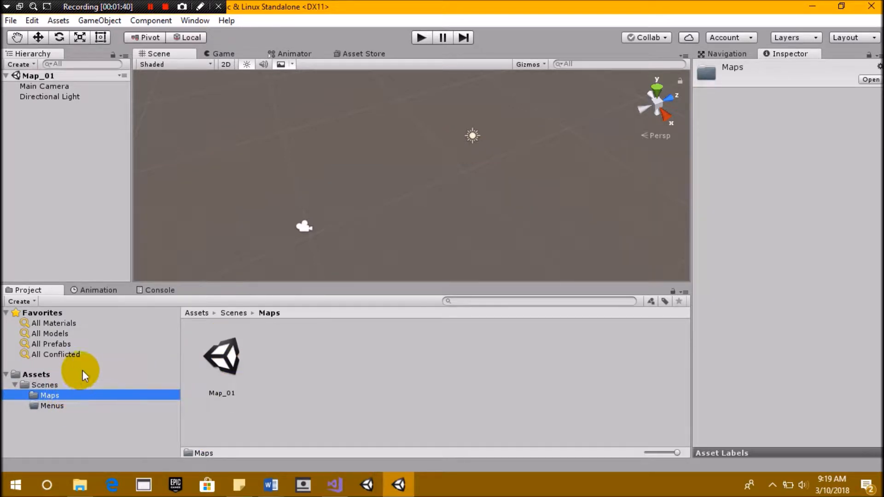
left_click(230, 363)
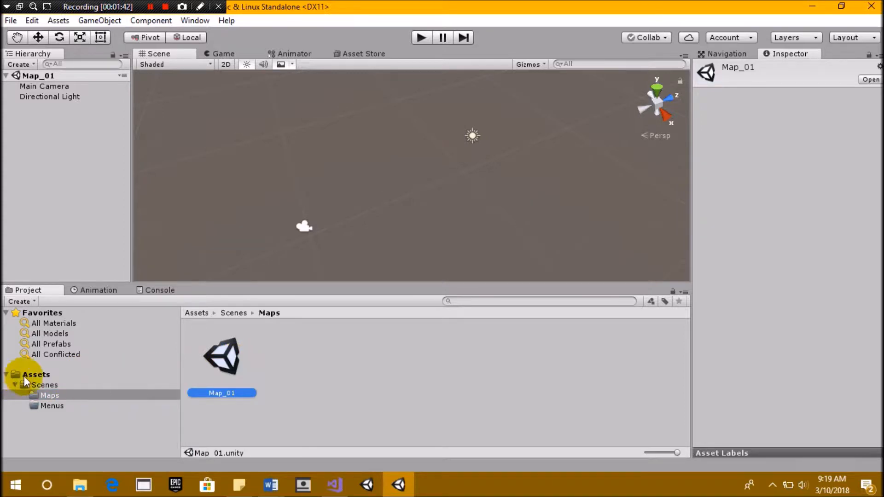
- Collapse the Scenes folder and create a folder named Imports directly under Assets
left_click(40, 374)
left_click(15, 385)
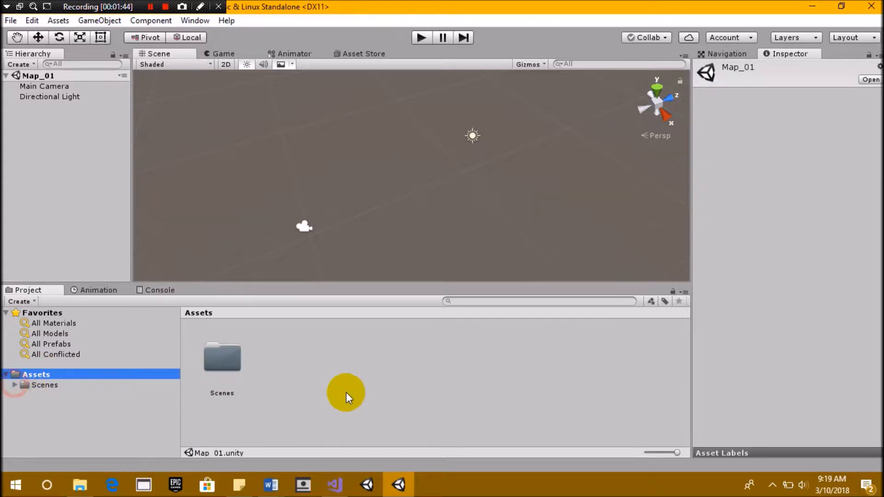
left_click(308, 377)
right_click(303, 364)
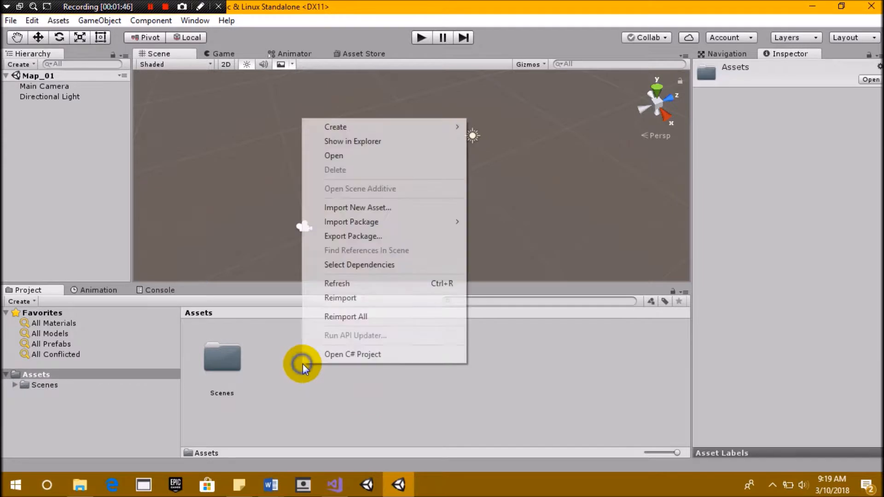
mouse_move(448, 126)
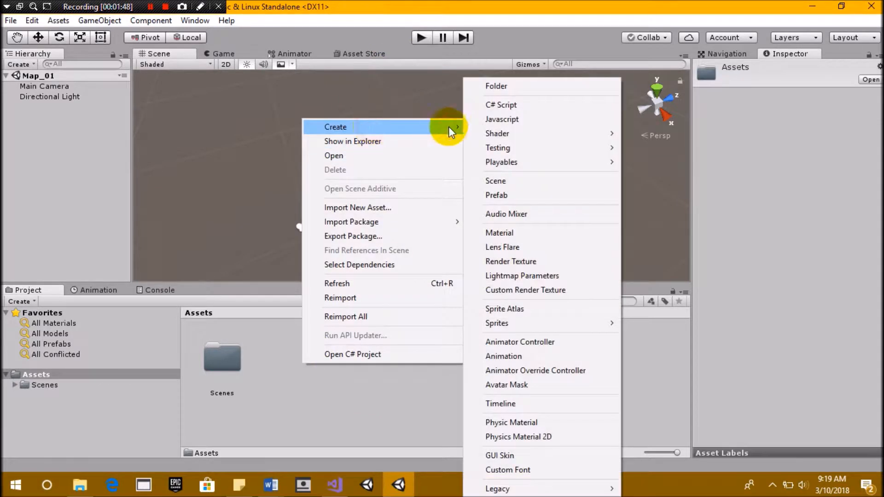
left_click(520, 87)
type("Imports")
key("Return")
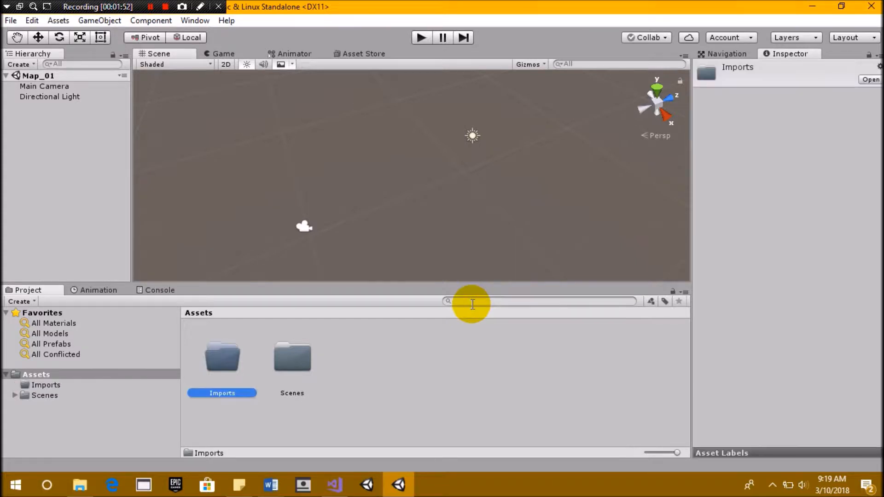
- Open the Imports folder and create a subfolder named Characters in it
key("Return")
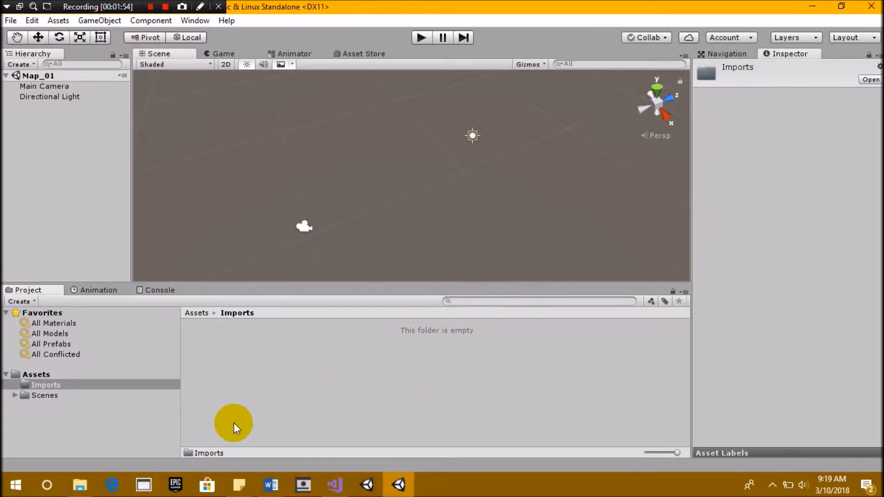
right_click(282, 376)
mouse_move(400, 139)
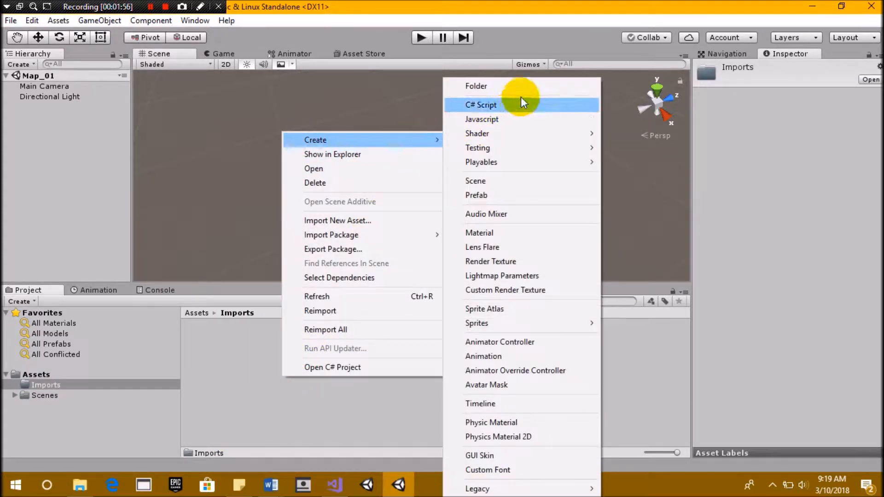
left_click(526, 94)
type("Characters")
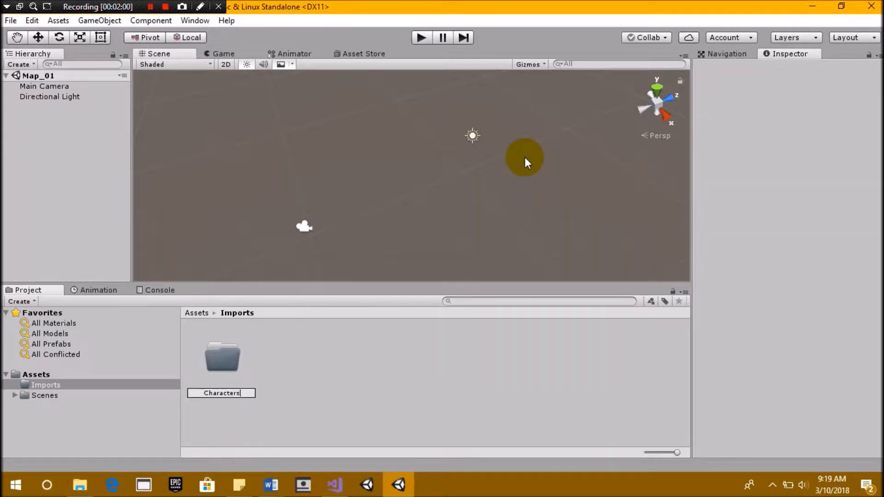
key("Return")
- Create a subfolder named Buildings inside the Imports folder
right_click(344, 376)
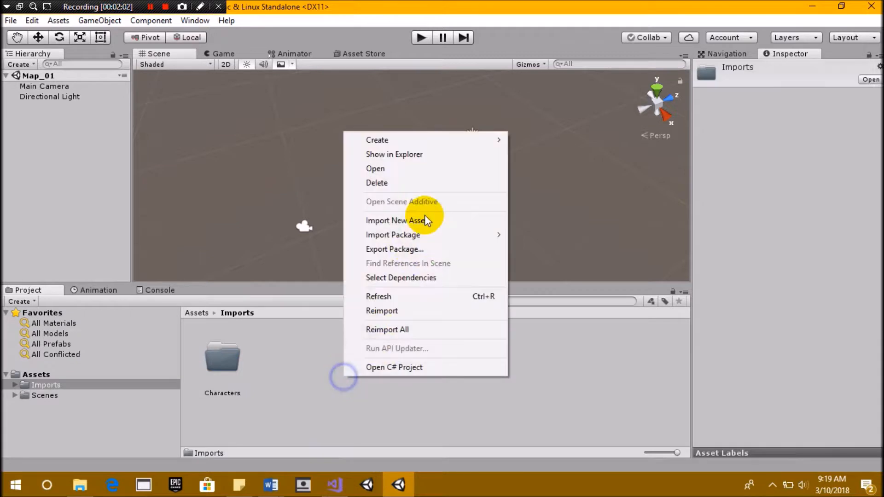
mouse_move(452, 138)
left_click(600, 88)
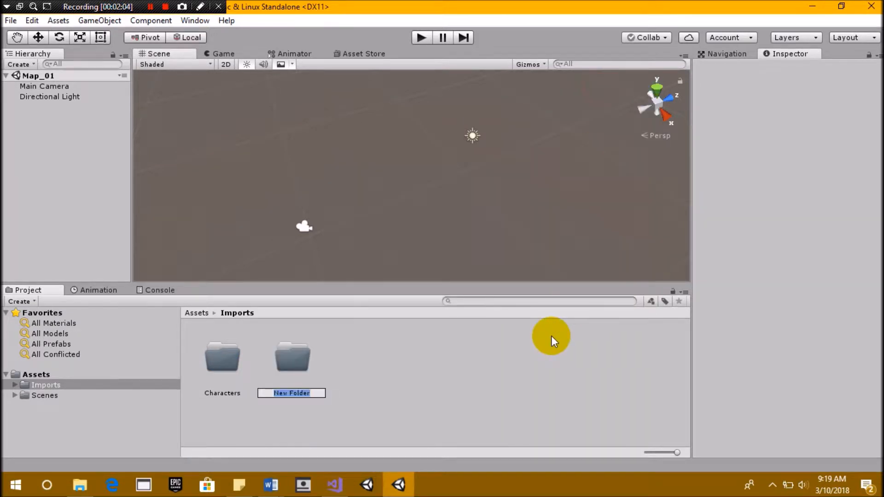
type("Buildings")
key("Return")
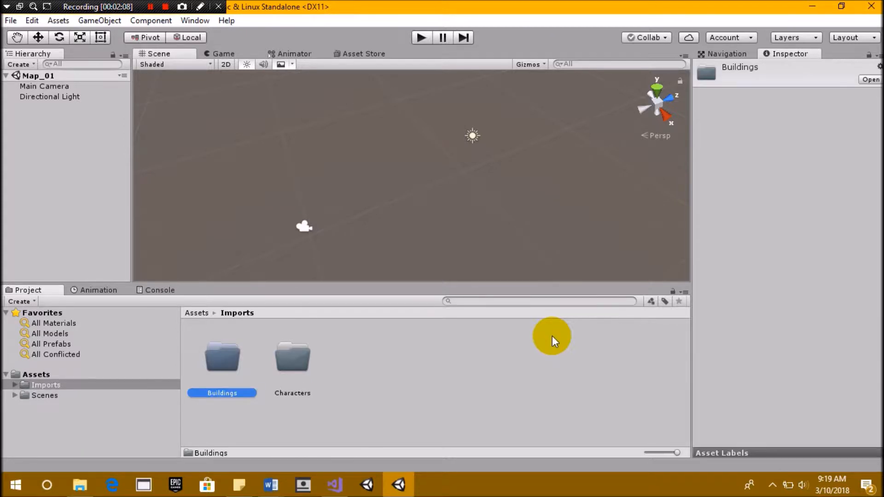
- Create a subfolder named Items inside the Imports folder
right_click(552, 341)
right_click(385, 384)
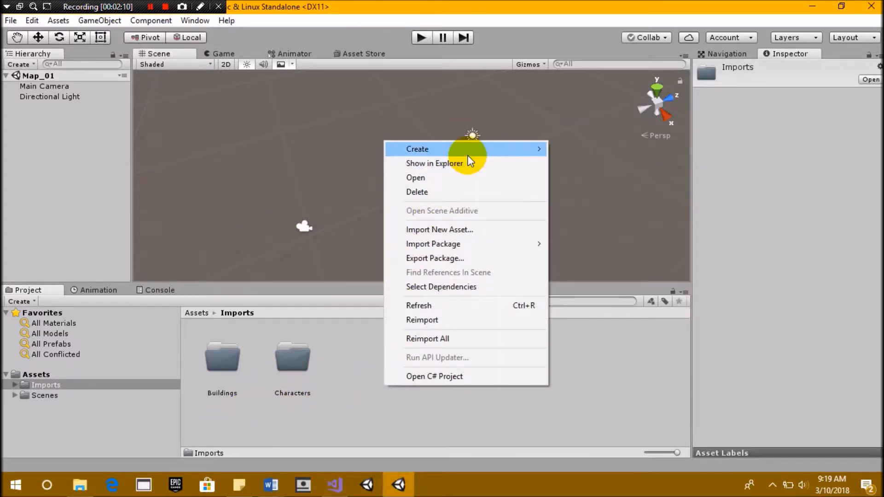
mouse_move(468, 155)
left_click(626, 88)
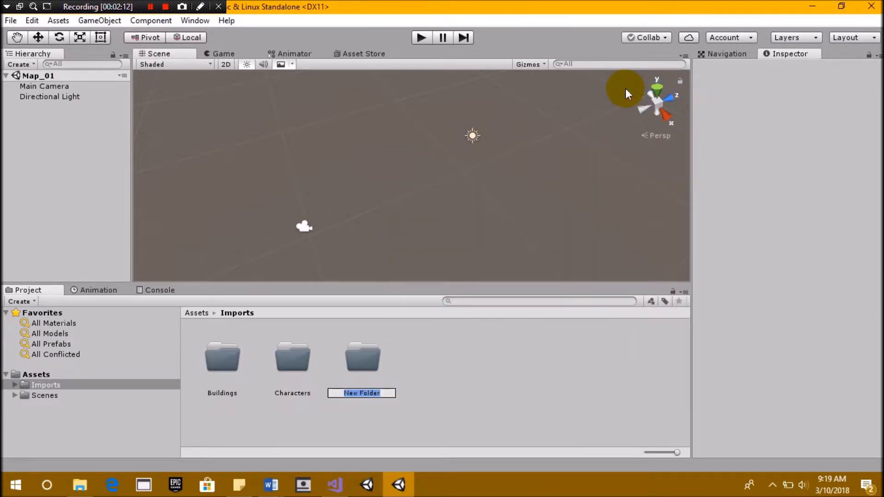
type("Items")
key("Return")
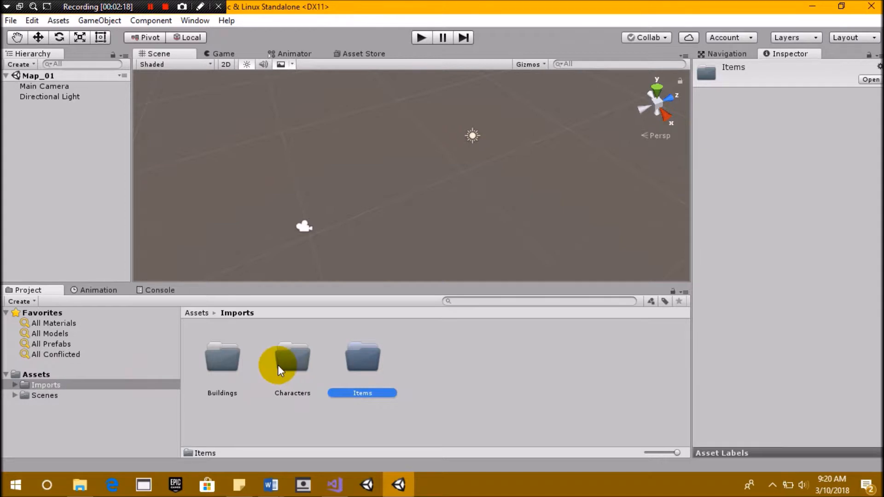
- Open the Characters folder inside Imports and create a subfolder named Players in it
left_click(289, 368)
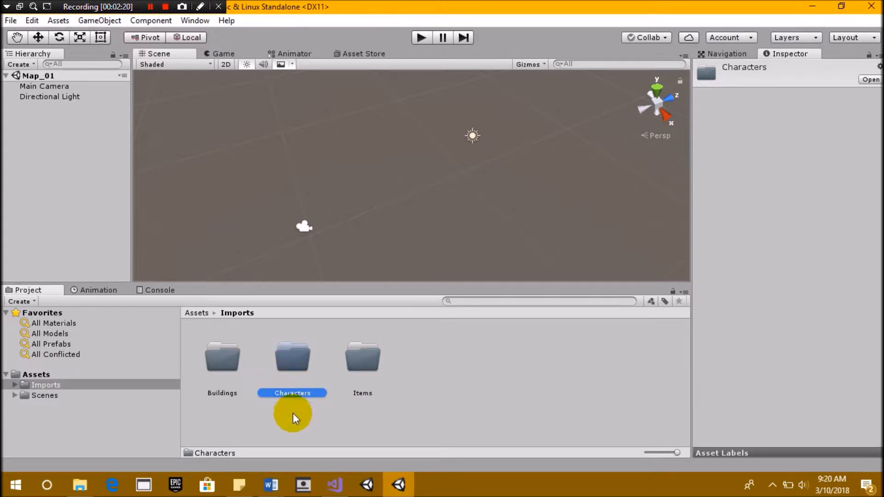
double_click(286, 371)
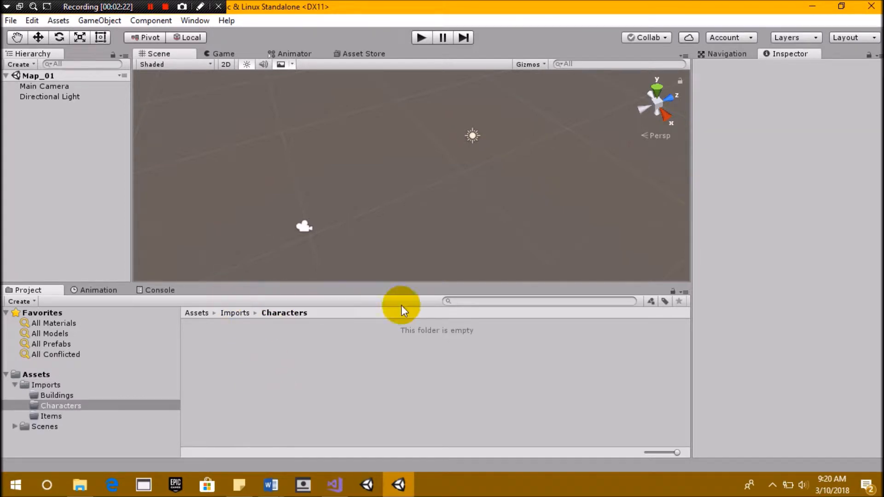
right_click(271, 359)
mouse_move(395, 121)
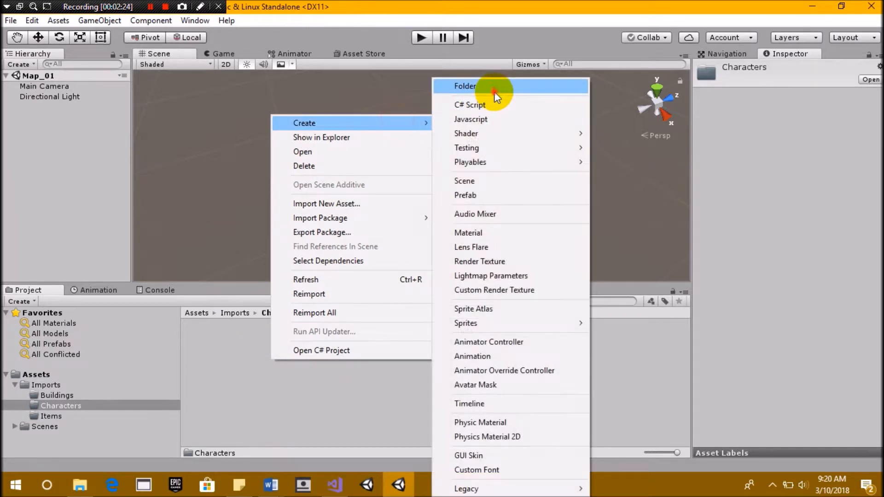
left_click(494, 88)
type("Players")
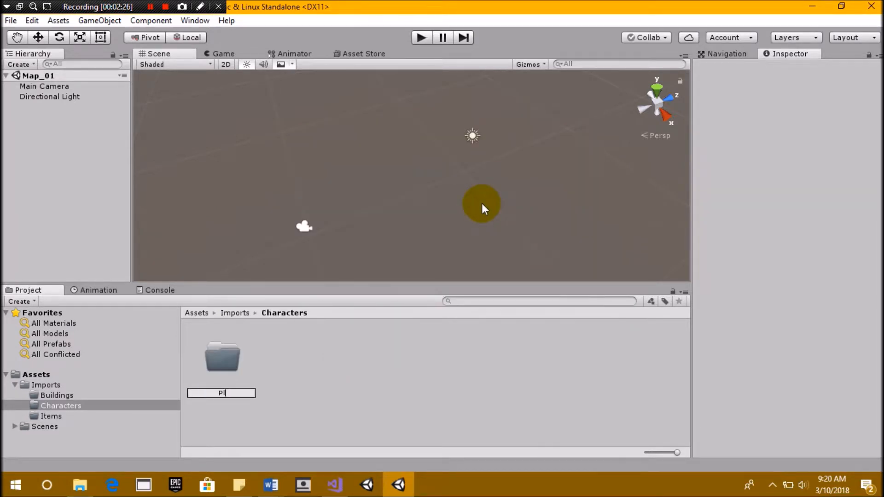
key("Return")
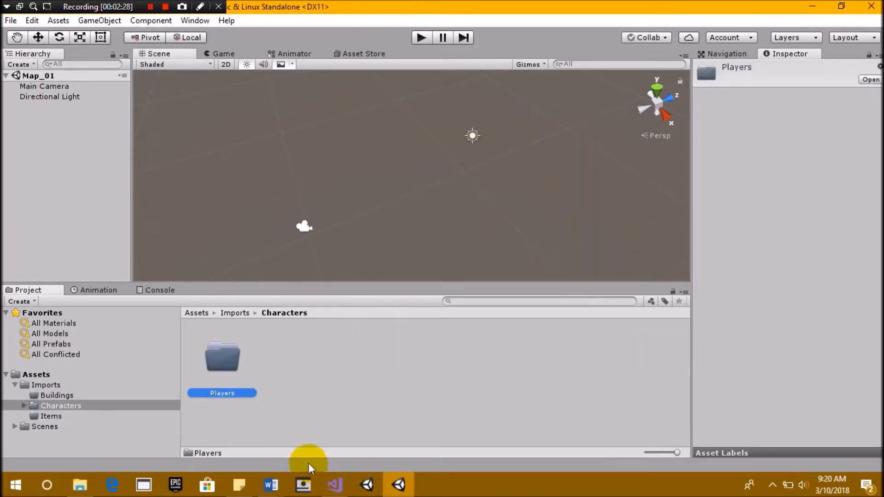
- Look inside the Players folder and return to its parent Characters folder
right_click(339, 349)
left_click(203, 359)
double_click(203, 359)
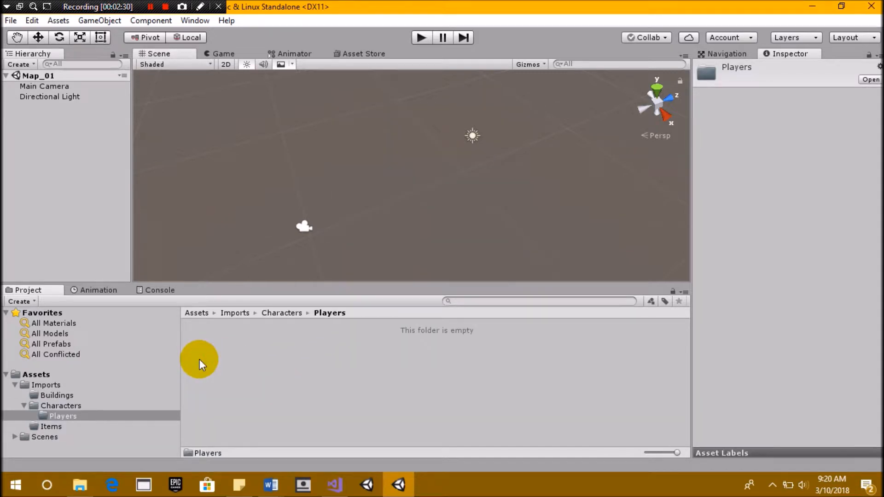
left_click(53, 405)
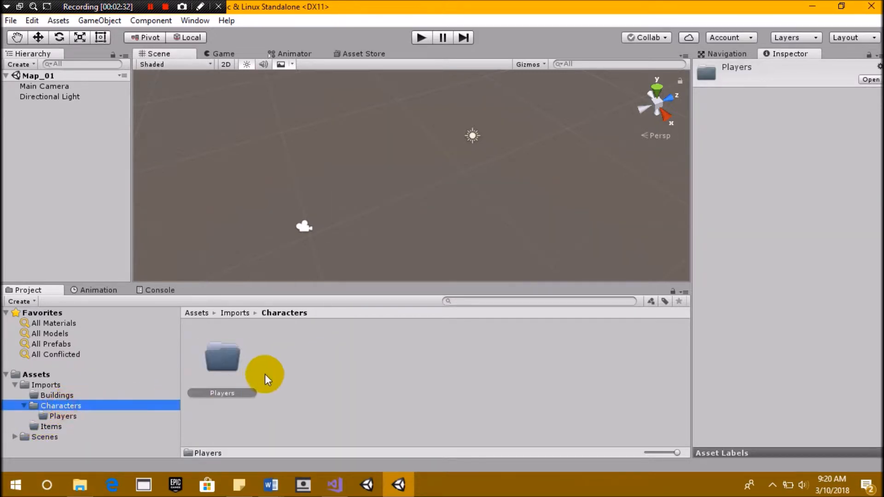
- Rename the Players folder inside the Characters folder as Player
left_click(304, 371)
double_click(237, 369)
left_click(46, 405)
left_click(59, 395)
left_click(57, 416)
left_click(67, 407)
left_click(244, 364)
key("F2")
type("Player")
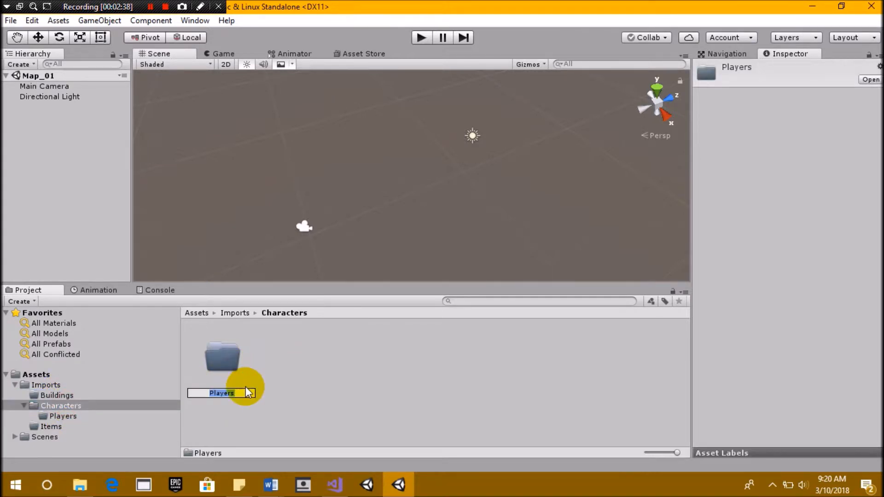
key("Return")
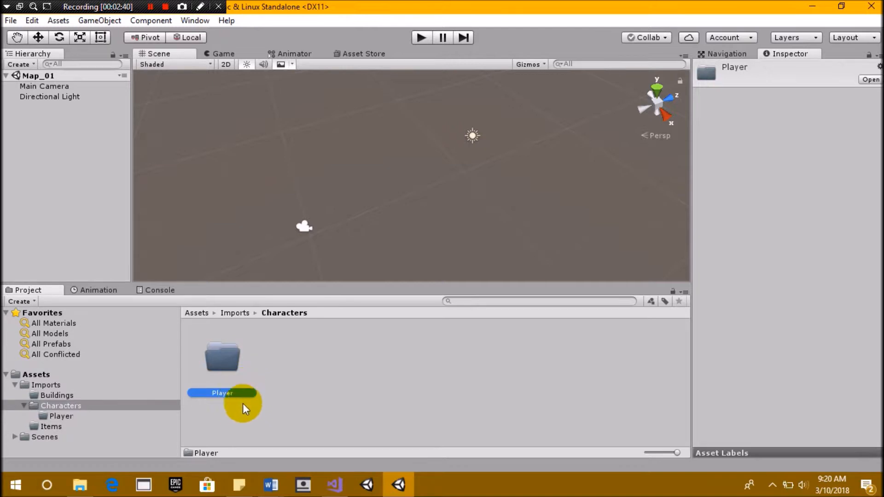
- Create a subfolder named Normal Enemy inside the Characters folder
right_click(288, 369)
mouse_move(391, 130)
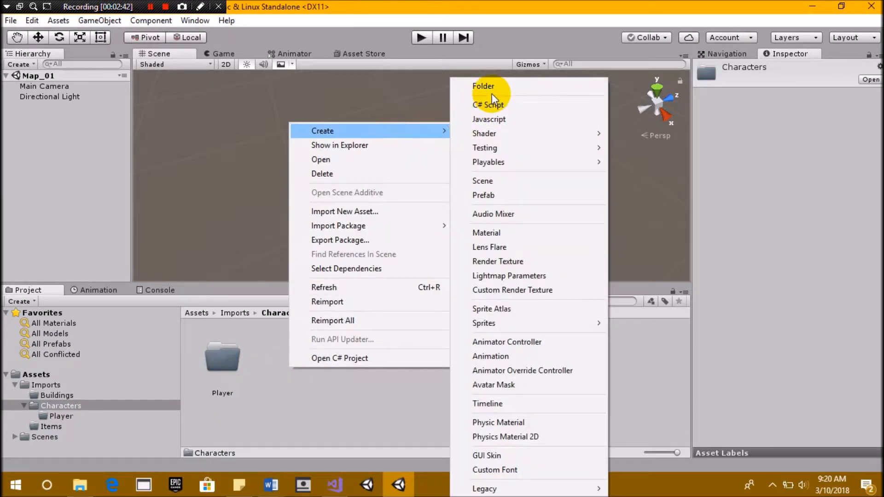
left_click(491, 91)
type("Normal Enem")
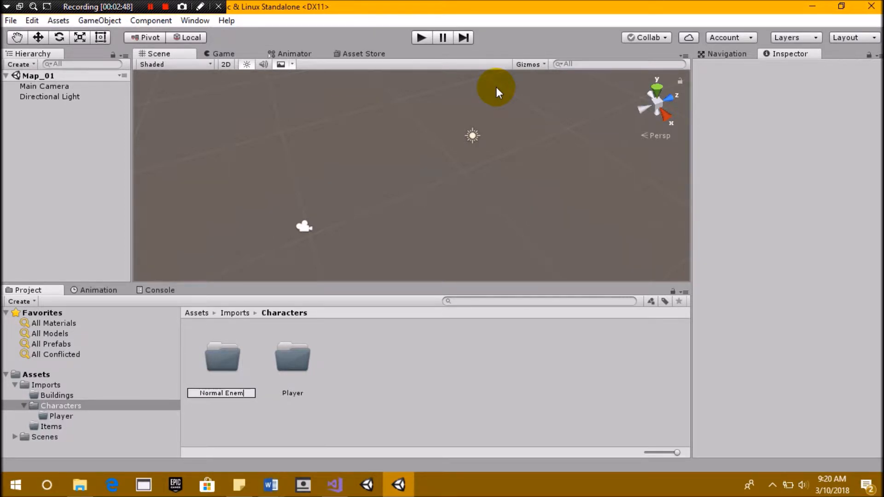
type("y")
key("Return")
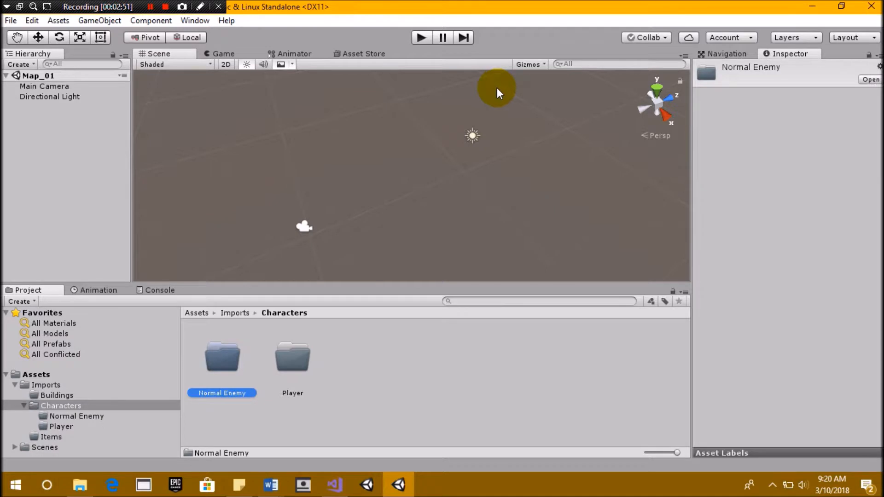
- Create another subfolder named Enemies inside the Characters folder
right_click(351, 363)
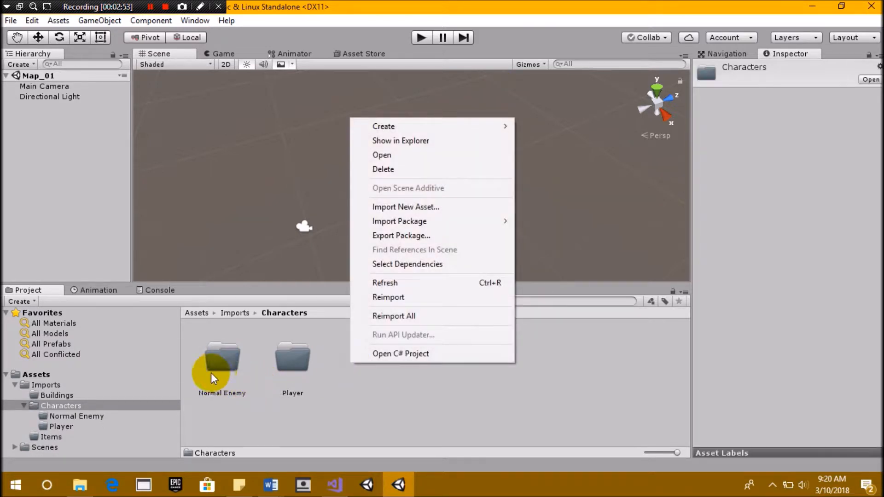
mouse_move(408, 124)
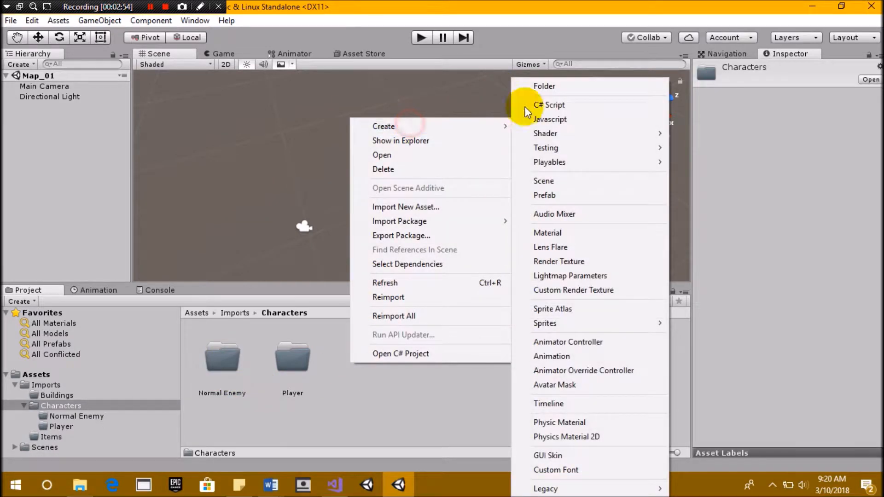
left_click(578, 84)
type("Eneimei")
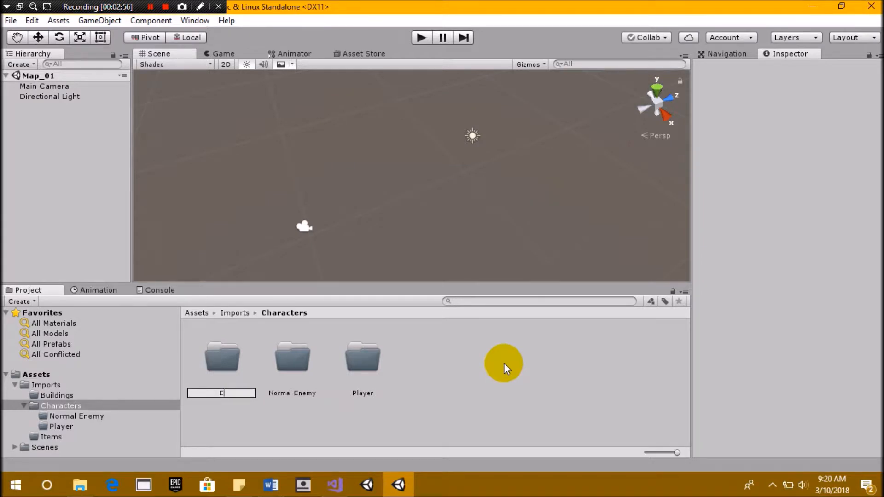
key("BackSpace")
key("BackSpace")
key("BackSpace")
key("BackSpace")
type("mies")
key("Return")
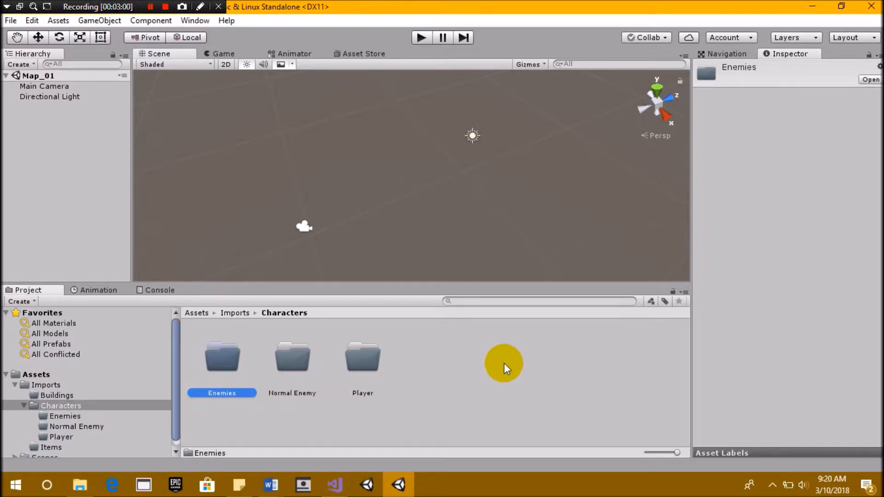
- Move the Normal Enemy folder into Enemies and create a Boss Enemy folder alongside it
left_click_drag(292, 369, 220, 375)
double_click(217, 374)
right_click(299, 368)
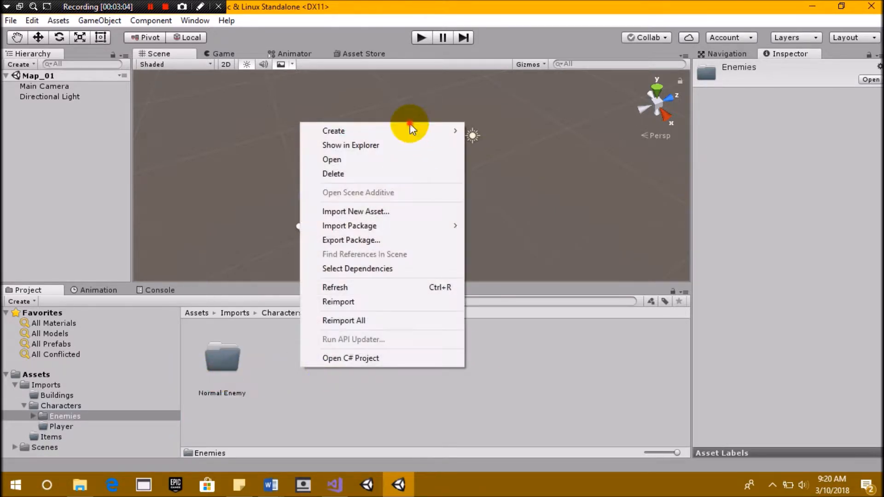
mouse_move(415, 129)
left_click(540, 85)
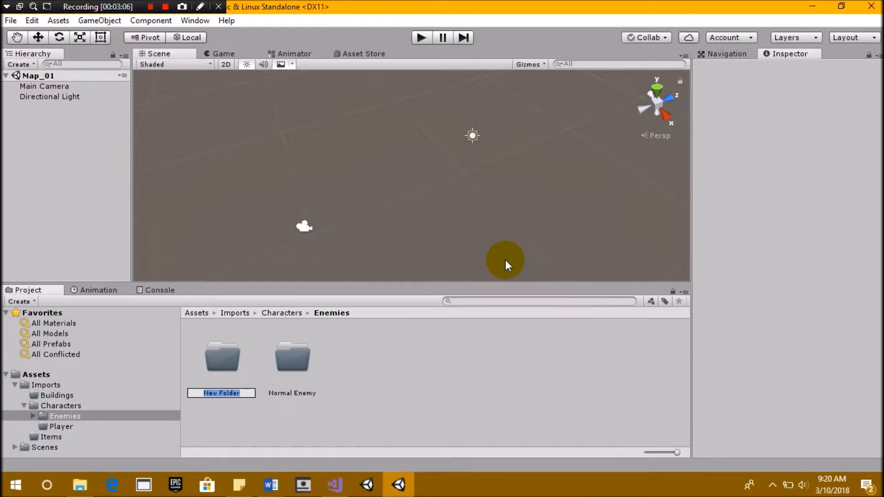
type("Boss Enemy")
key("Return")
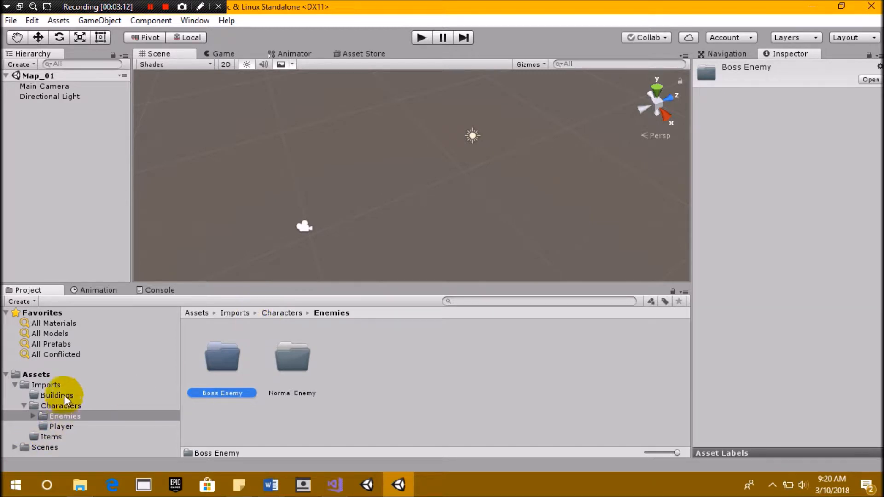
- Collapse the Characters and Imports folders in the project tree and go back to the root Assets folder
left_click(25, 406)
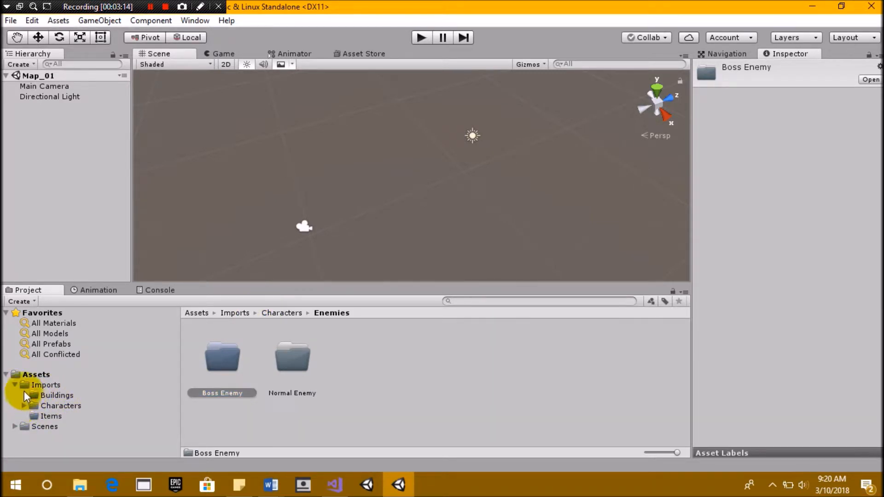
left_click(15, 385)
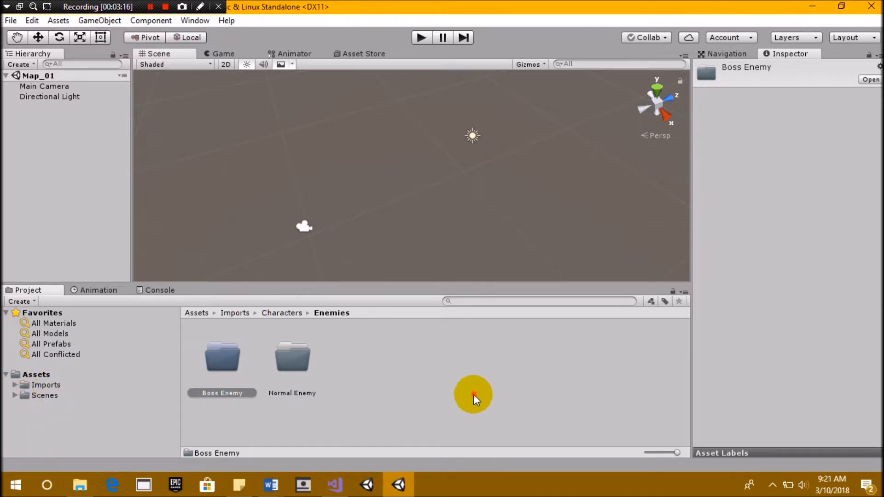
left_click(474, 394)
left_click(58, 384)
left_click(59, 374)
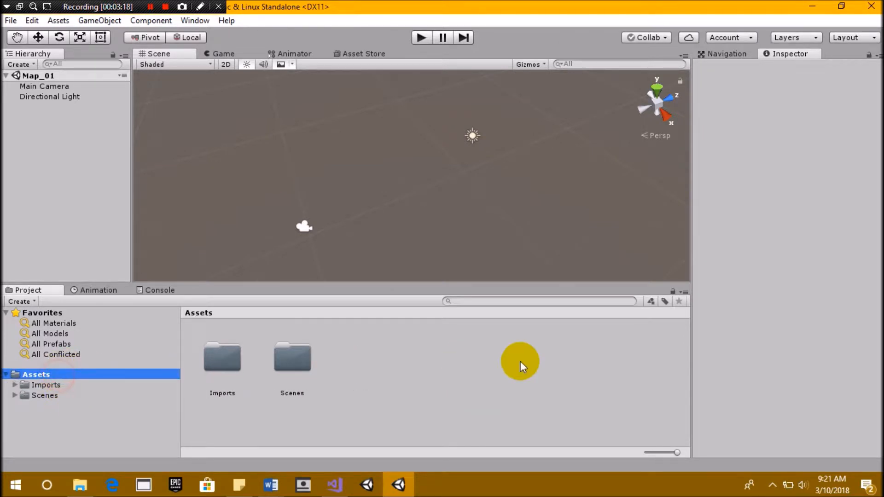
- Create a folder named Scripts directly under Assets and open it
right_click(397, 349)
mouse_move(465, 112)
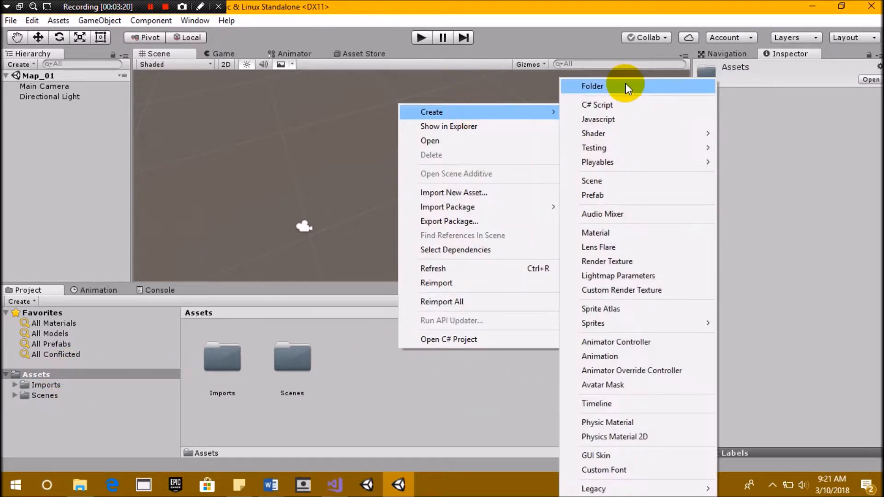
left_click(626, 85)
type("Scripts")
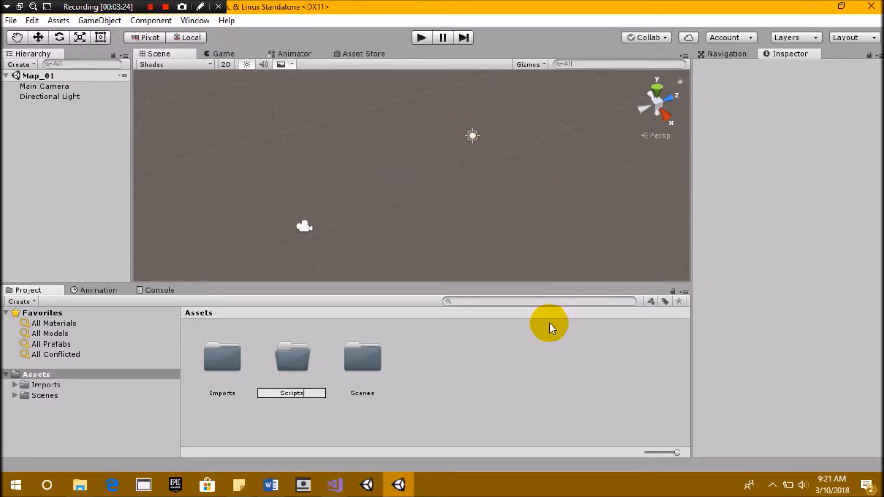
key("Return")
key("Return")
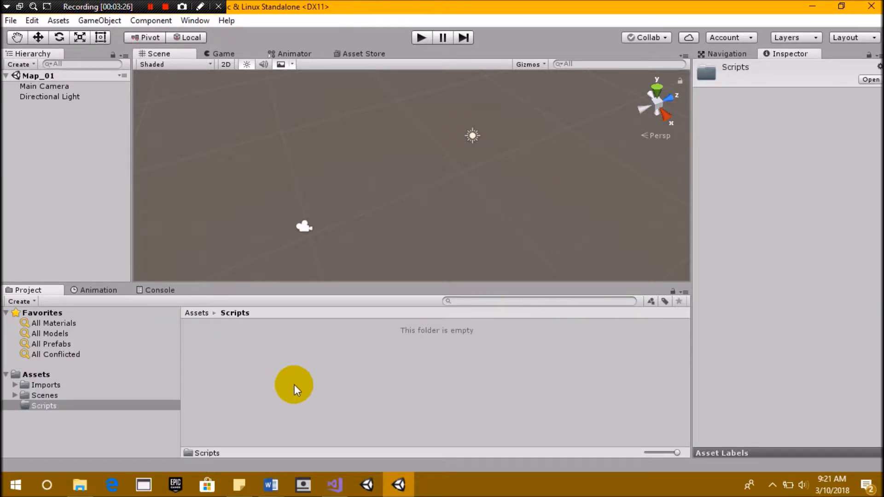
- Create a subfolder named Testing inside the Scripts folder
right_click(295, 386)
mouse_move(405, 148)
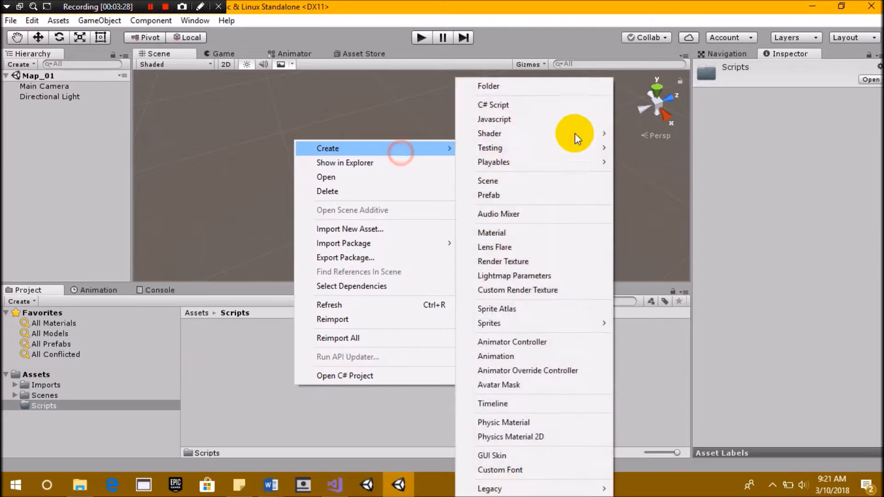
left_click(590, 89)
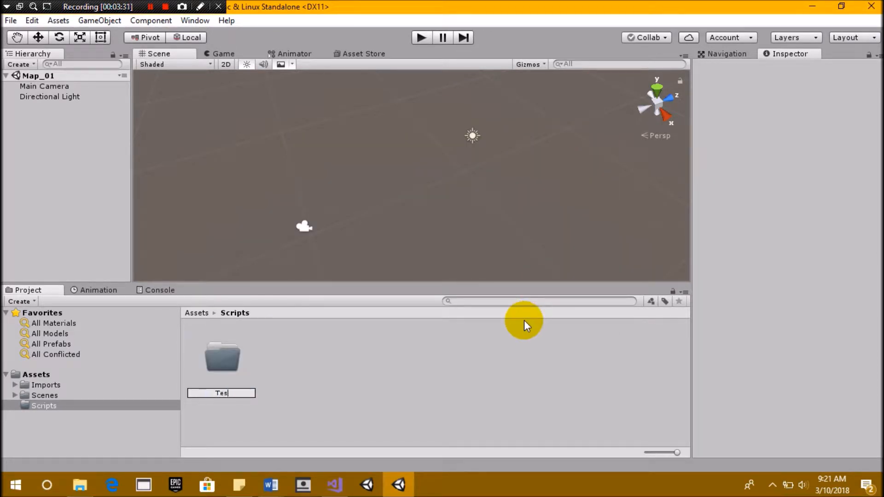
left_click(524, 320)
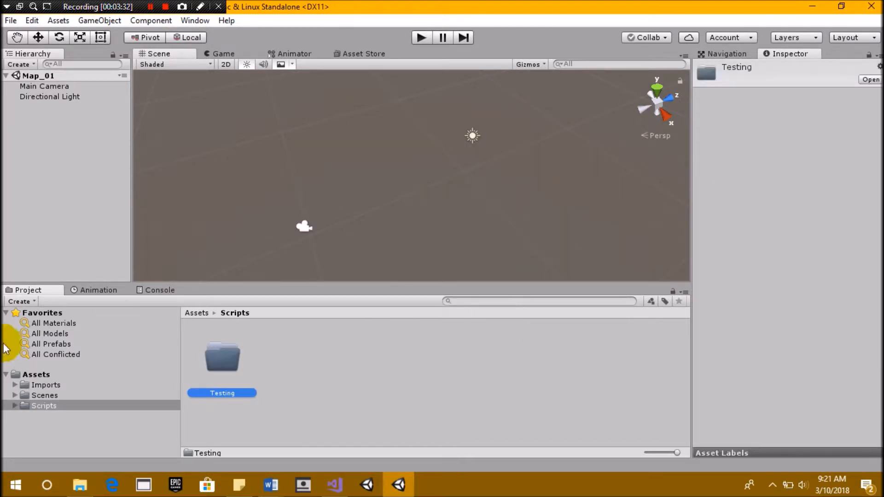
- Examine how the Testing folder is nested under Scripts within the Assets hierarchy
left_click(210, 365)
left_click(110, 372)
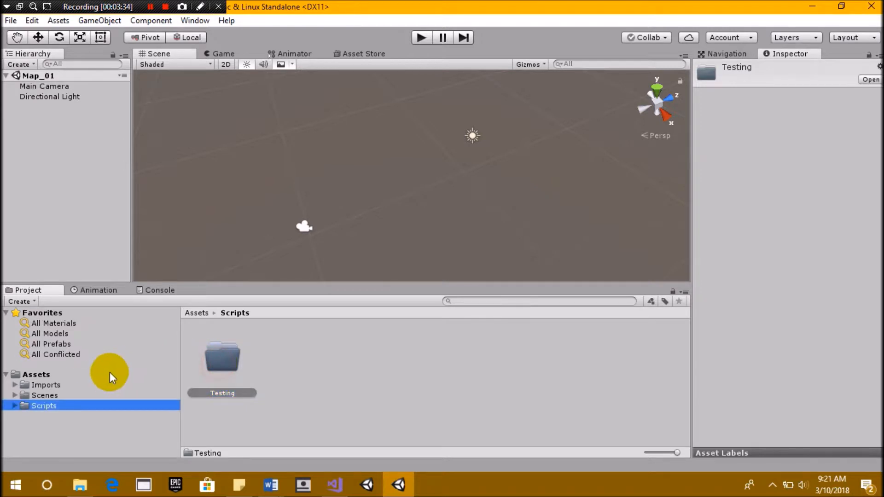
left_click(35, 374)
left_click(15, 406)
left_click_drag(56, 418, 62, 375)
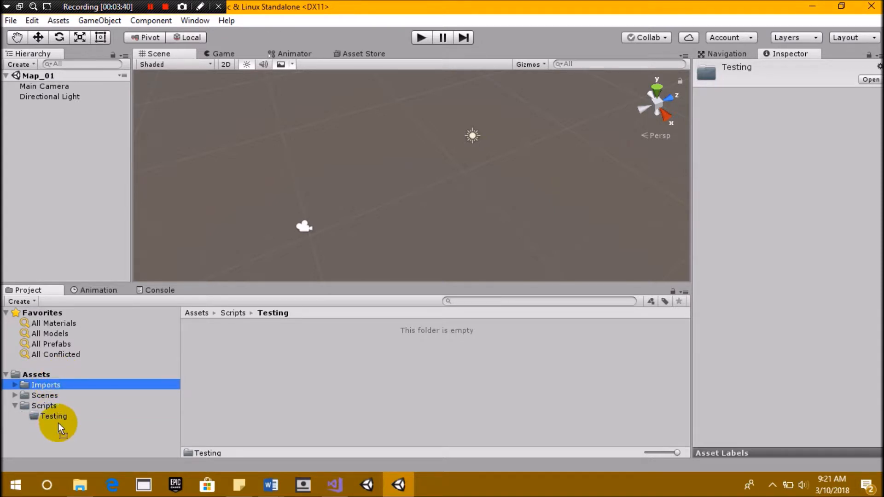
left_click_drag(58, 422, 56, 419)
left_click(50, 373)
left_click(54, 416)
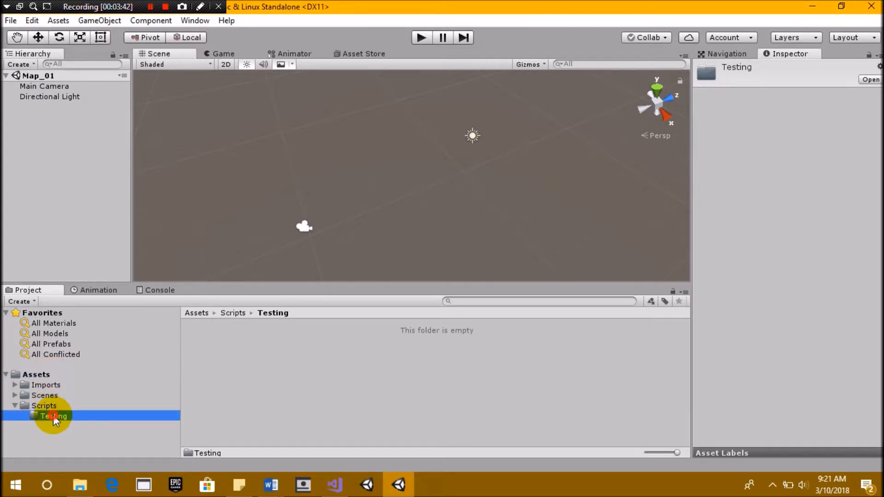
left_click(50, 376)
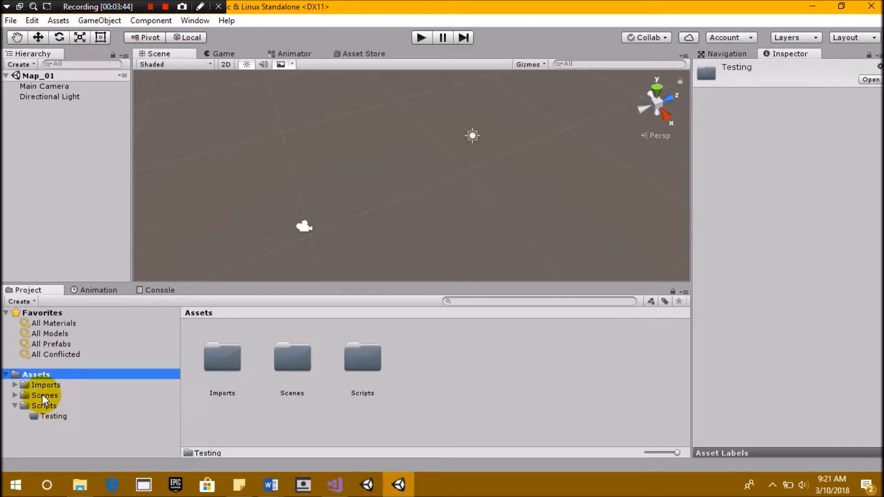
left_click(51, 417)
left_click(110, 405)
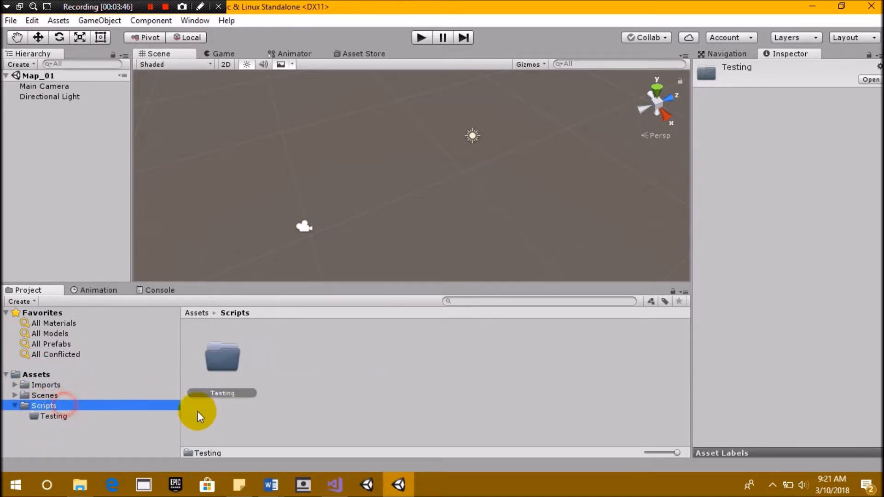
left_click(290, 386)
left_click(233, 366)
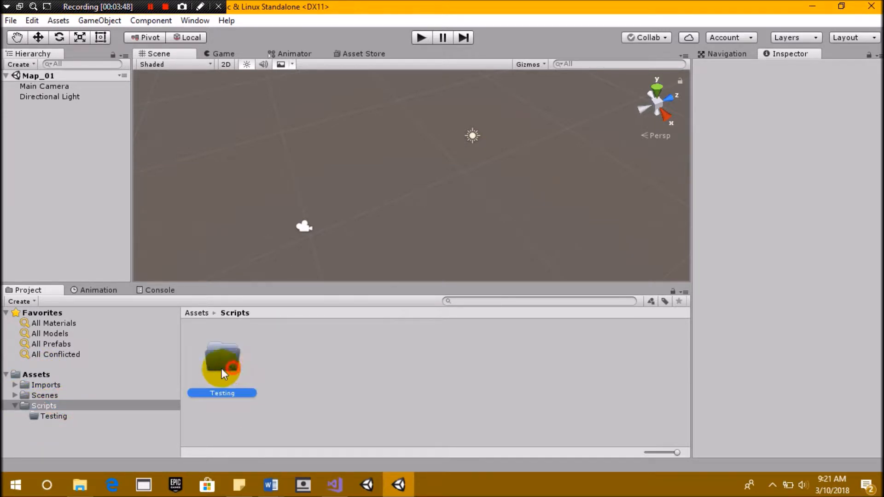
left_click(51, 376)
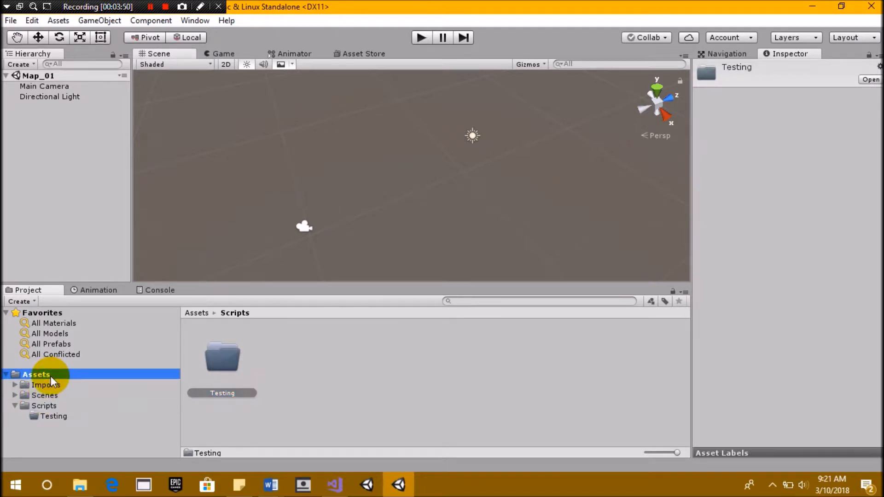
left_click(62, 415)
- Import the script file FPS_Char.cs as a new asset into the Testing folder inside Scripts
left_click(41, 405)
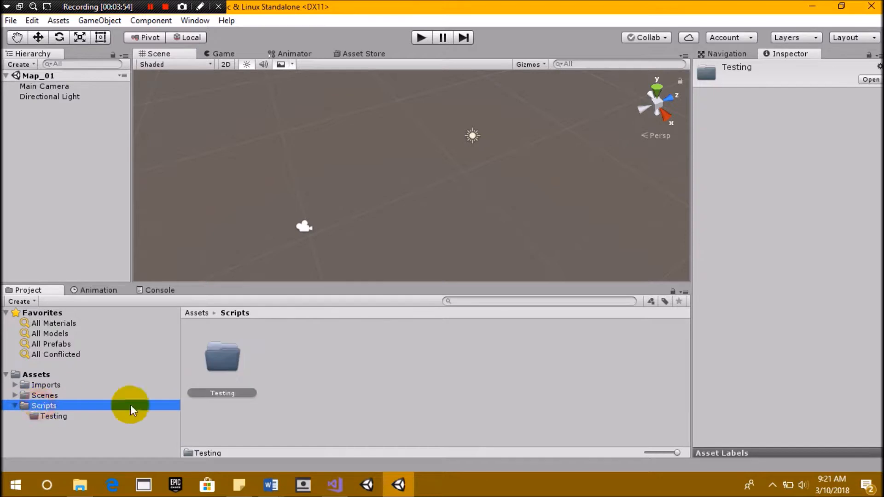
double_click(219, 366)
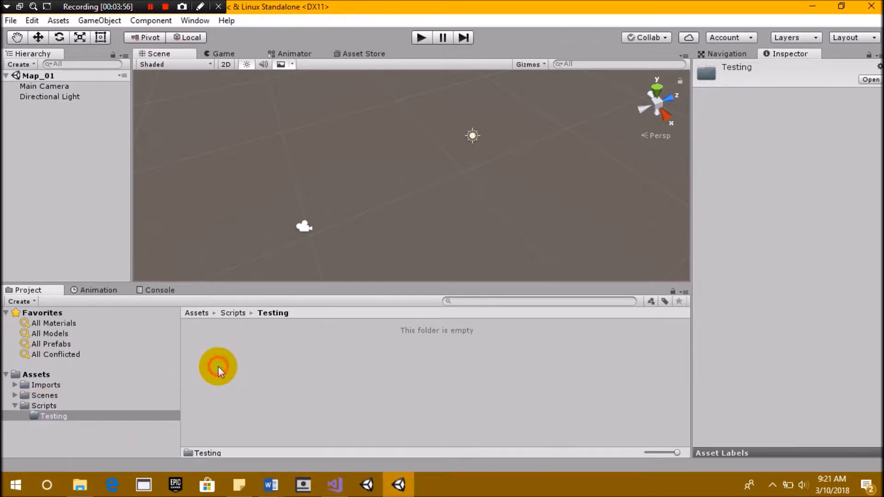
right_click(249, 353)
left_click(321, 199)
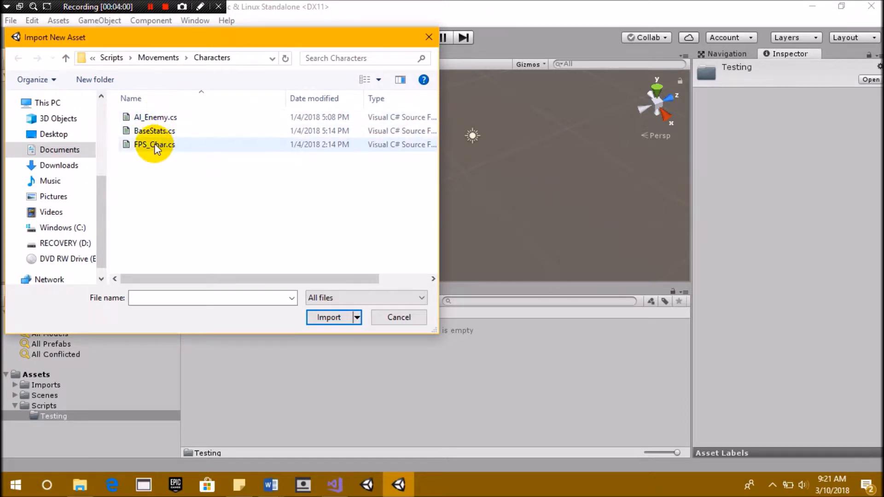
double_click(153, 144)
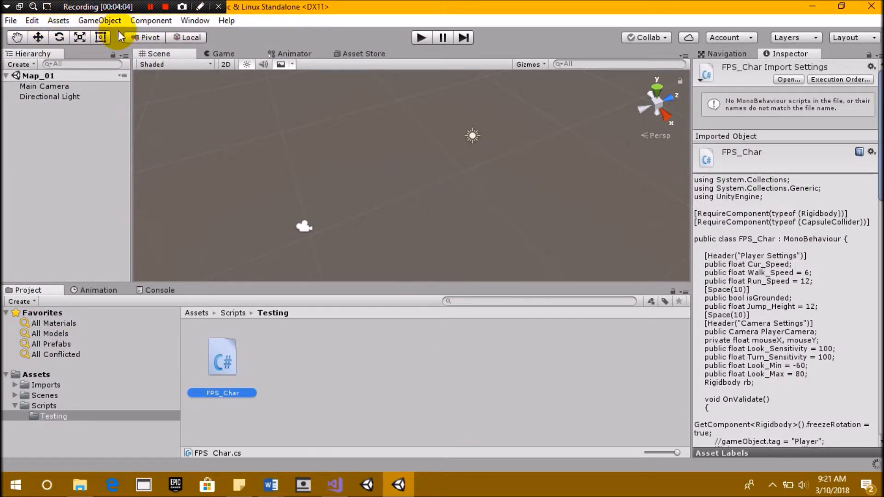
left_click(61, 22)
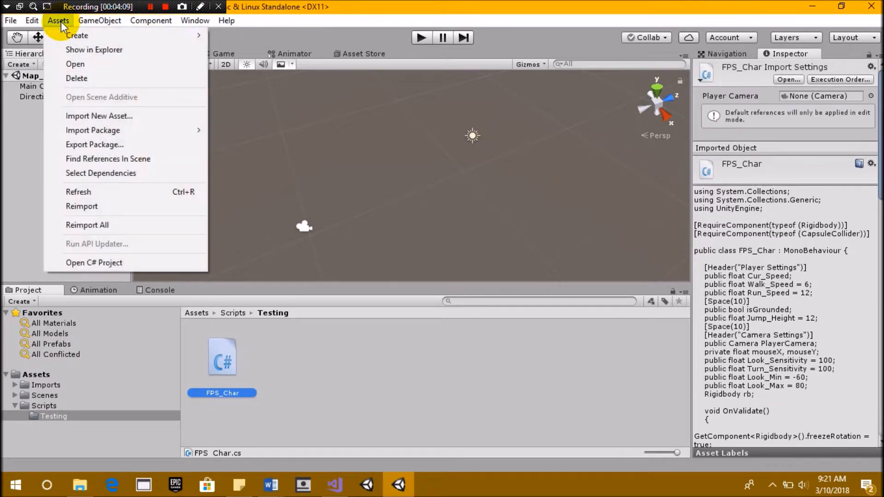
mouse_move(145, 129)
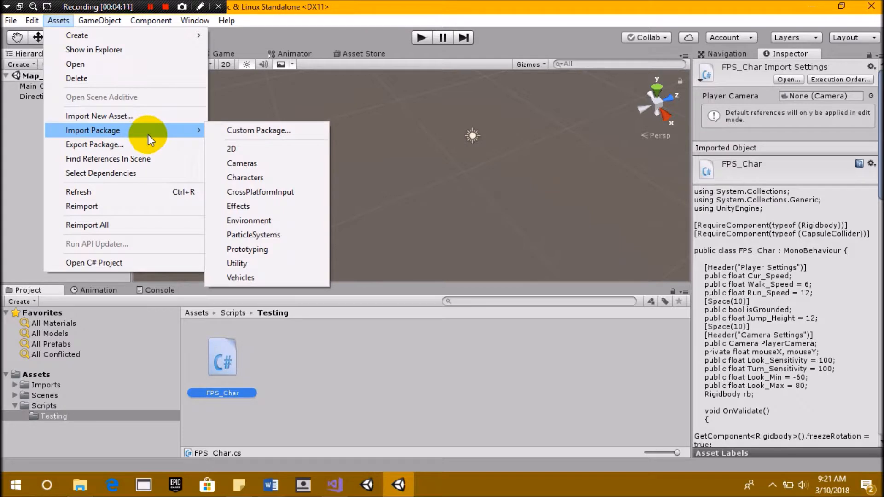
left_click(252, 180)
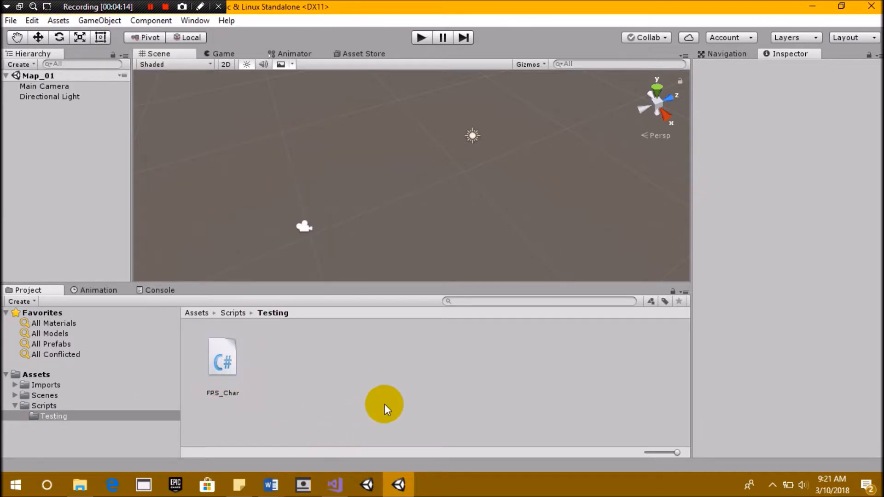
- Add a 3D capsule to the Map_01 scene and reset its transform to the origin
right_click(50, 139)
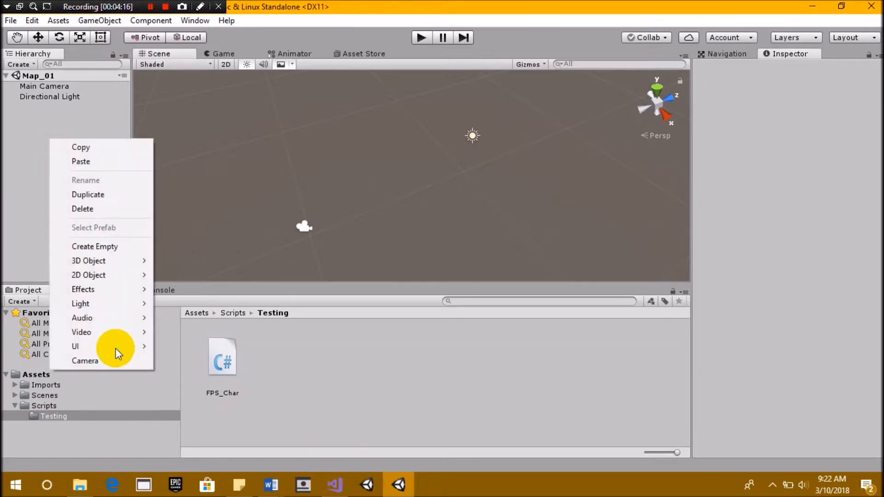
mouse_move(95, 259)
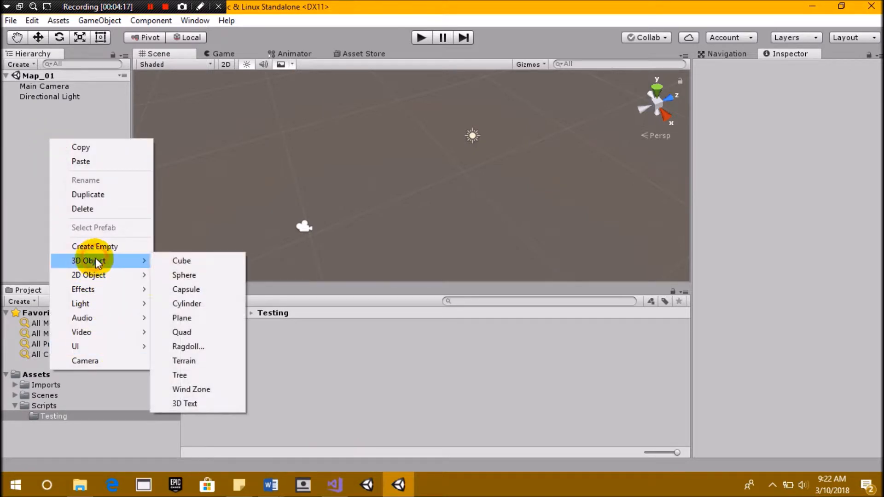
left_click(213, 290)
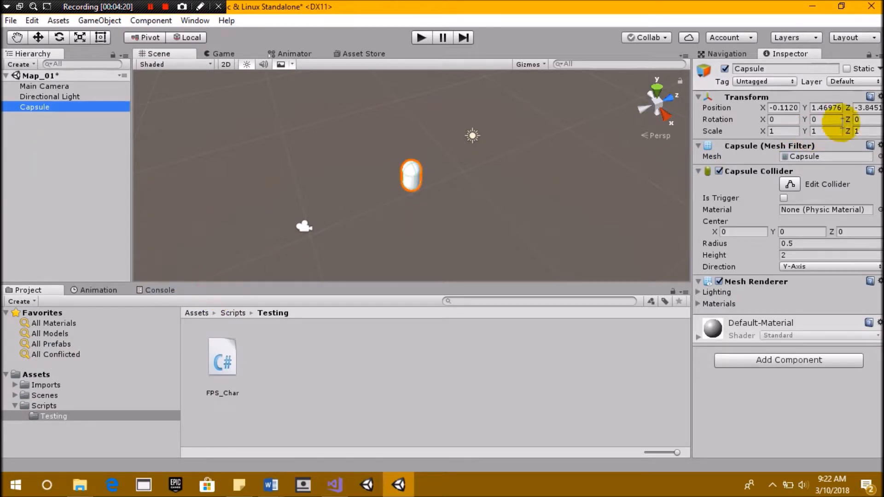
left_click(879, 97)
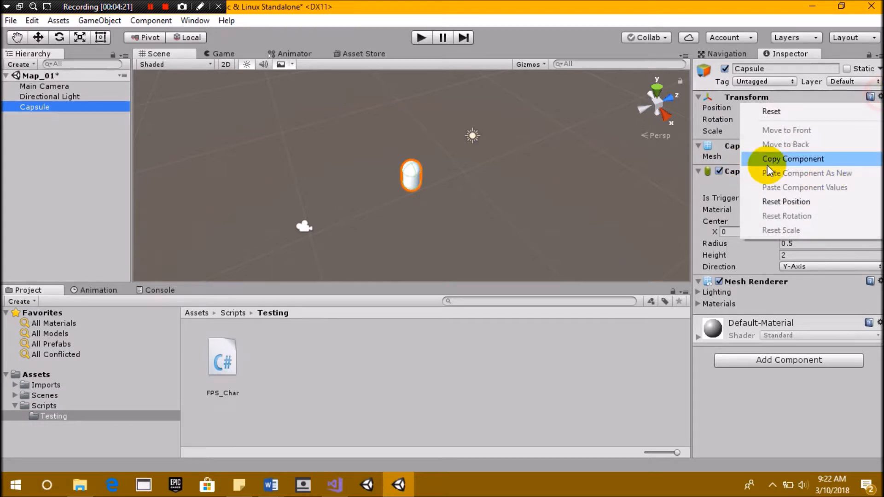
left_click(807, 111)
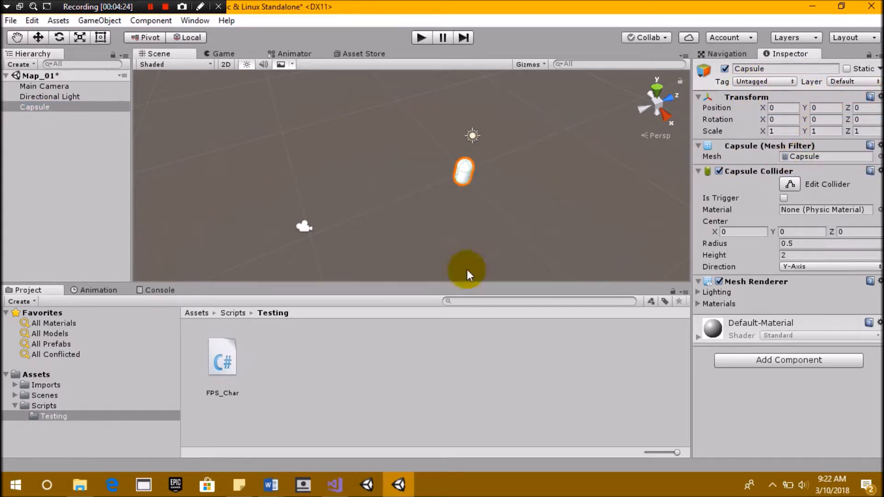
- Attach the FPS_Char script to the capsule and set the capsule's Y position to 1
left_click_drag(222, 358, 775, 404)
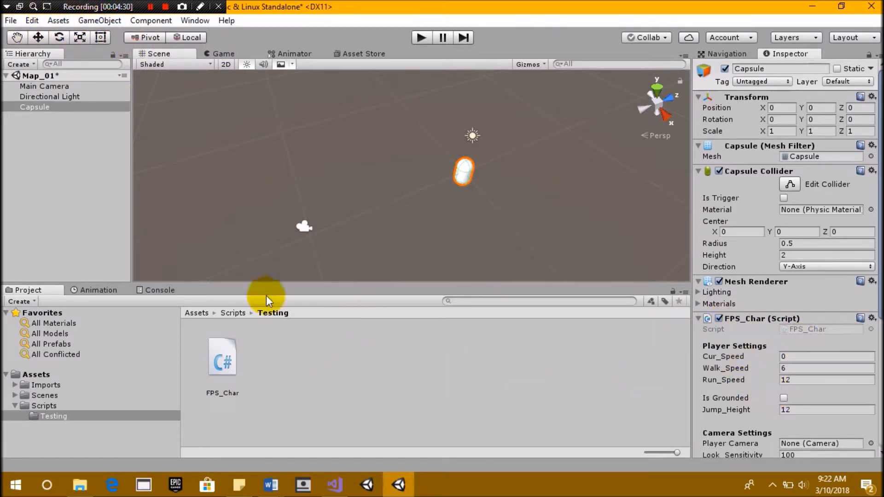
scroll(504, 229, "up", 5)
right_click_drag(502, 244, 511, 190)
middle_click_drag(511, 190, 462, 92)
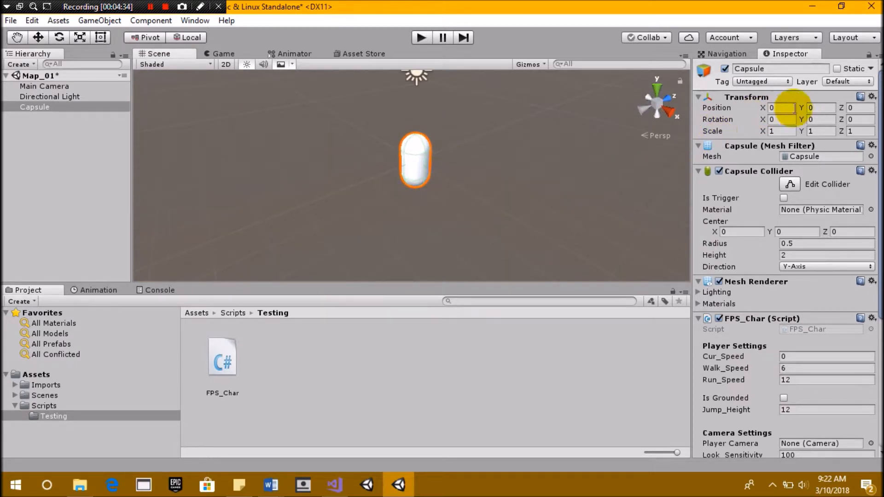
left_click(818, 107)
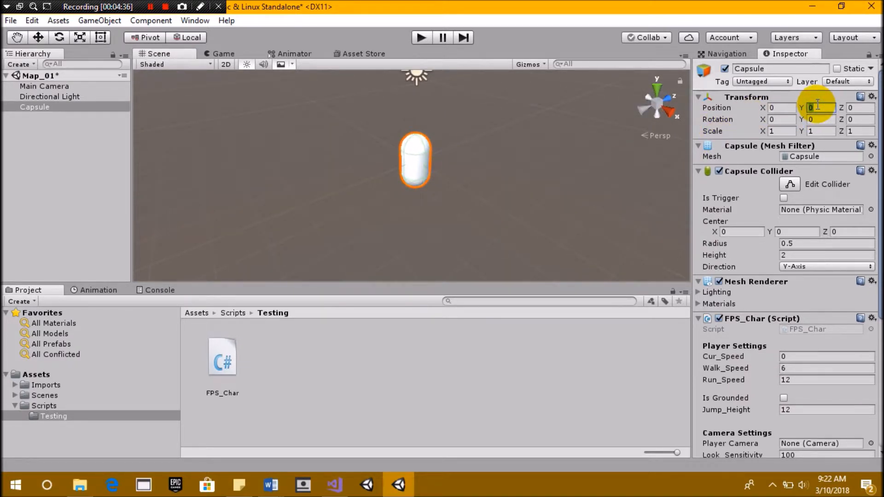
type("1")
scroll(402, 219, "down", 4)
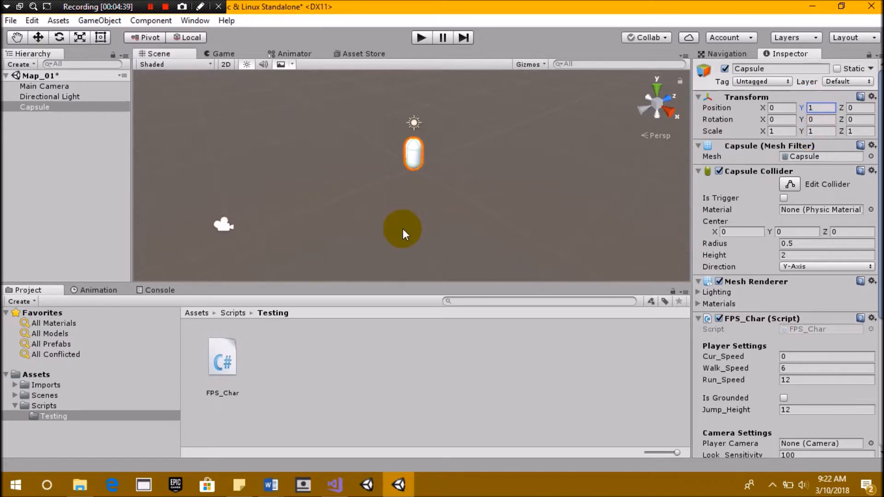
- Rename the capsule object as Player
left_click(782, 69)
type("Pla")
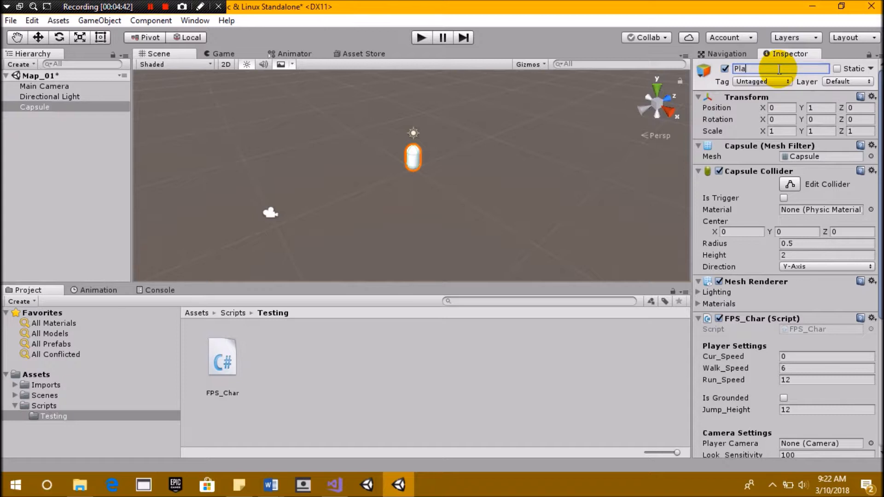
type("yer")
key("Return")
left_click(39, 174)
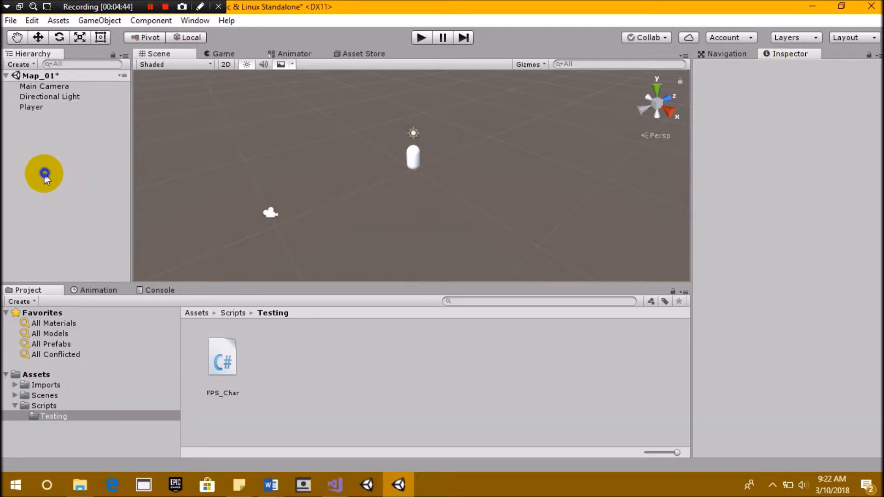
right_click(44, 174)
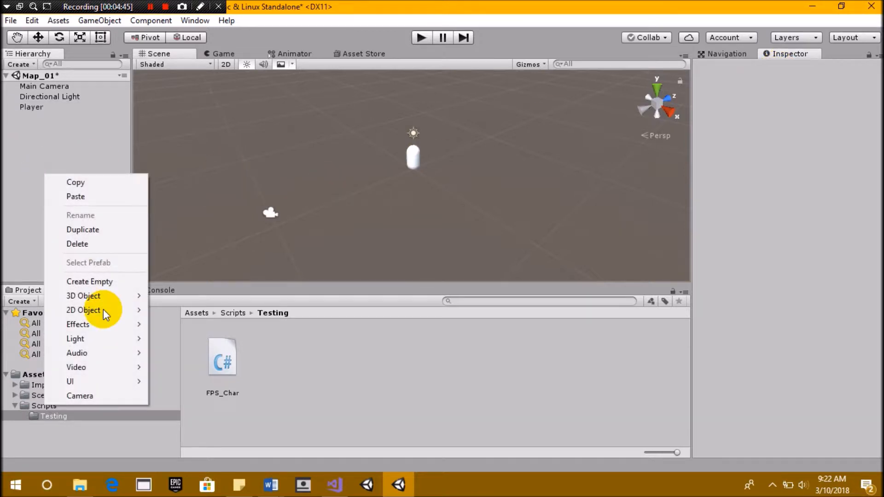
left_click(300, 389)
- Create a folder named Terrain directly under Assets and open it
left_click(40, 374)
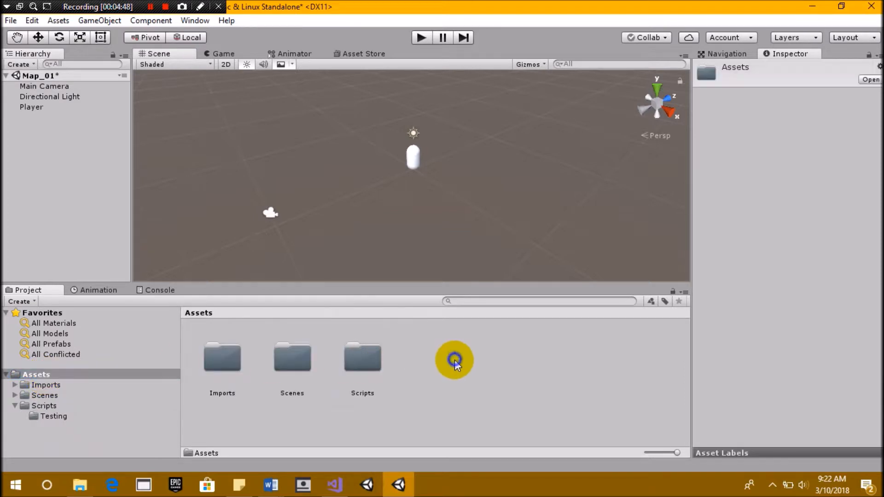
right_click(454, 359)
mouse_move(565, 118)
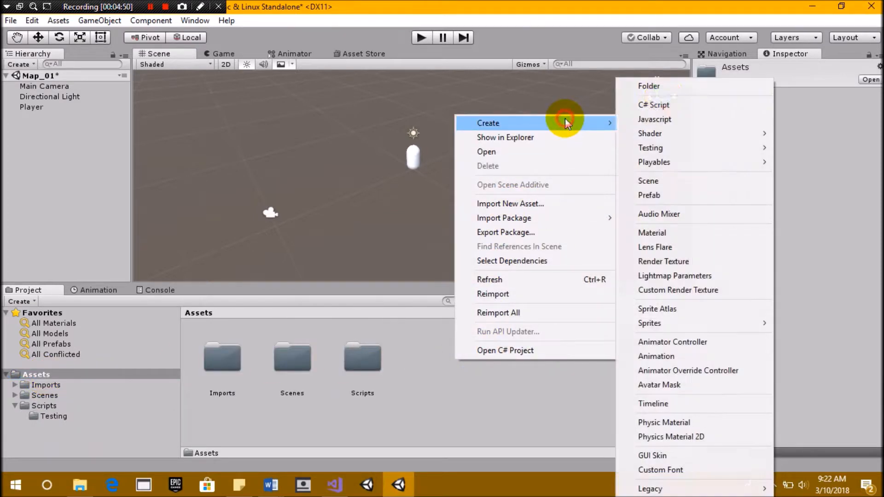
left_click(679, 86)
type("T")
key("Return")
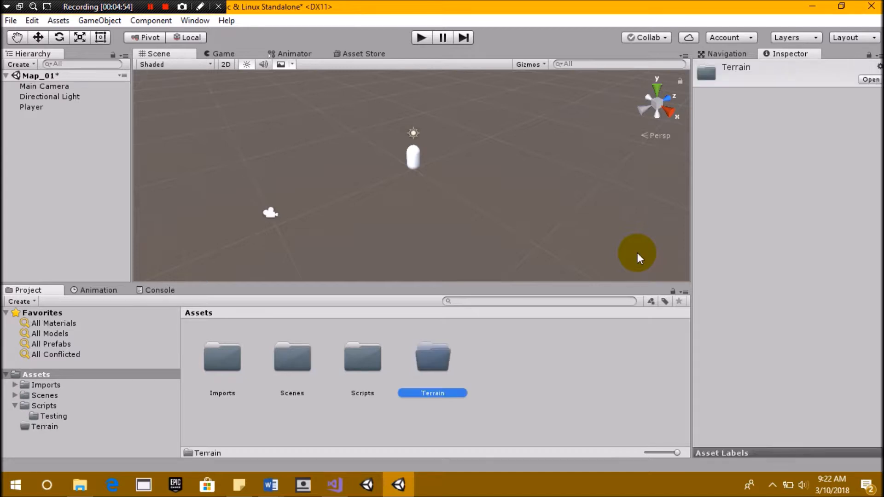
key("Return")
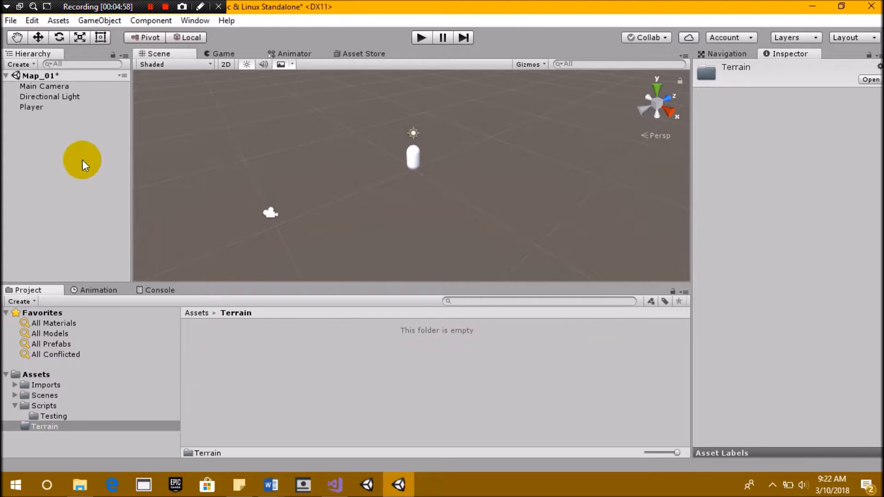
right_click(57, 150)
mouse_move(112, 270)
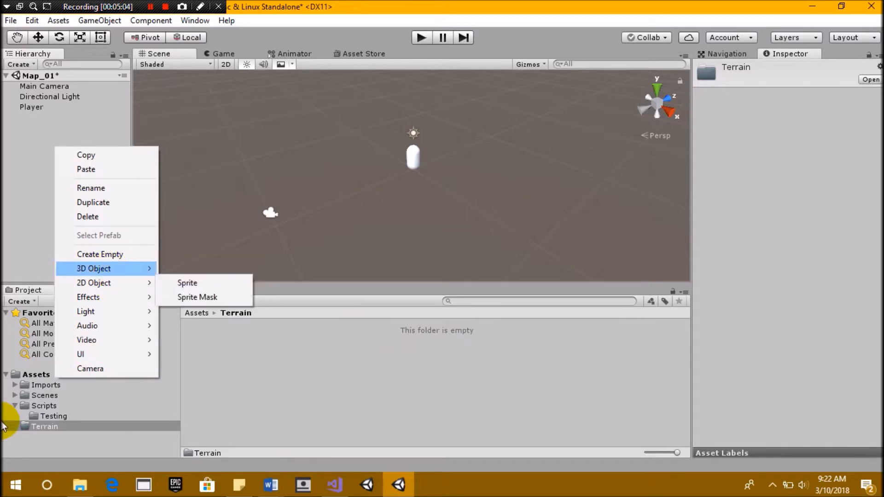
mouse_move(81, 272)
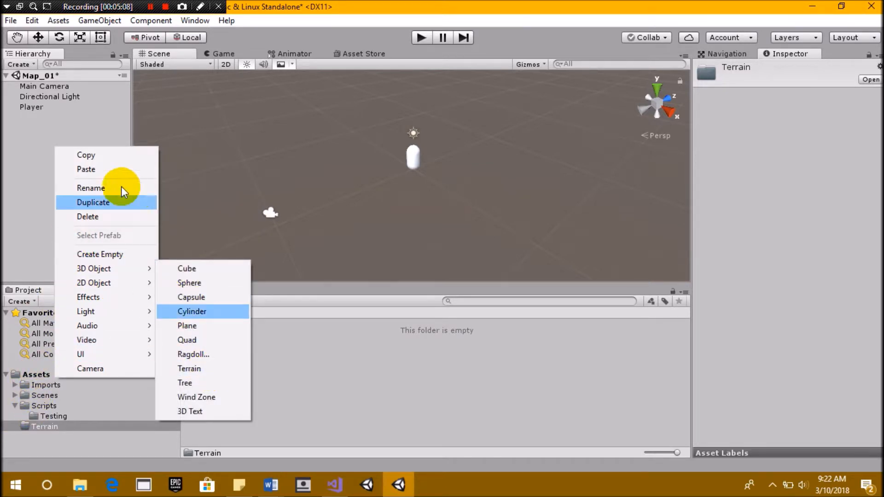
left_click(41, 129)
- Add a 3D terrain object to the Map_01 scene and bring the whole terrain into view
right_click(40, 128)
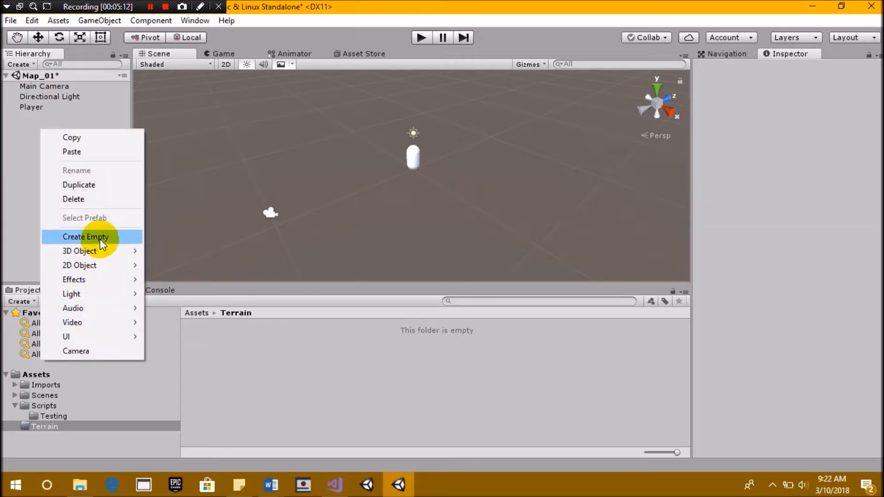
left_click(99, 251)
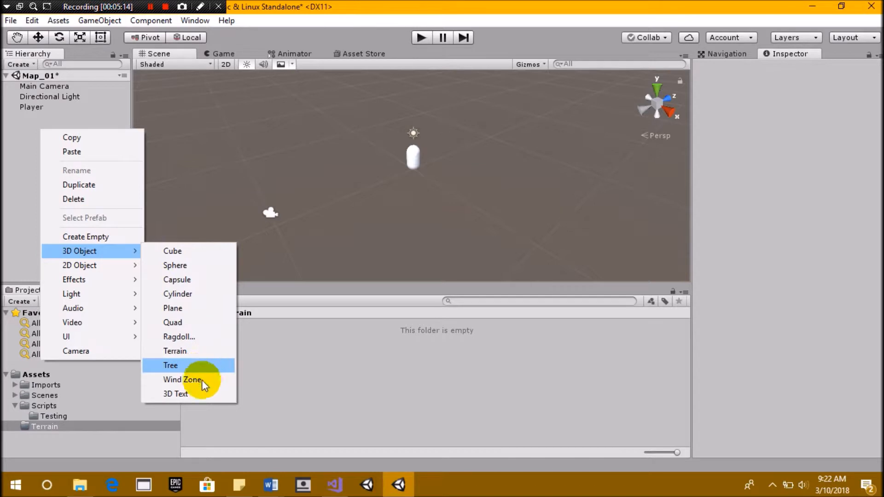
left_click(176, 354)
scroll(221, 267, "down", 5)
middle_click_drag(418, 178, 202, 249)
scroll(566, 184, "down", 15)
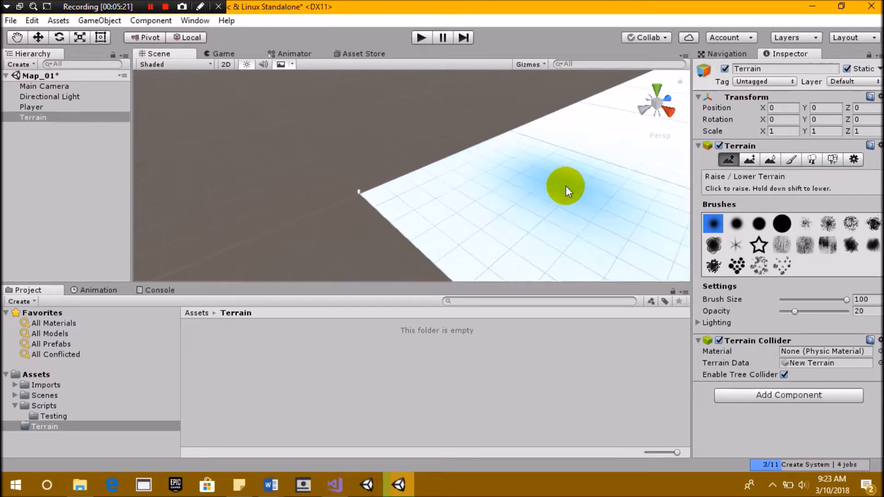
scroll(568, 186, "down", 5)
scroll(498, 183, "up", 9)
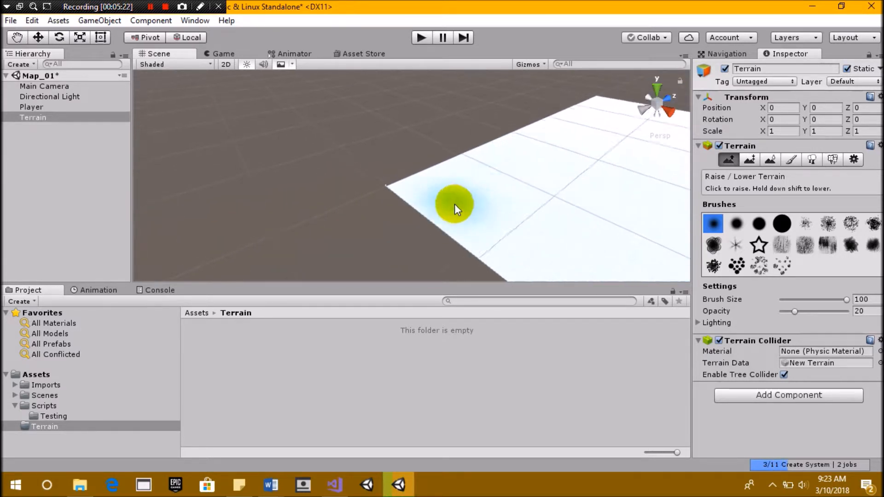
scroll(448, 226, "down", 8)
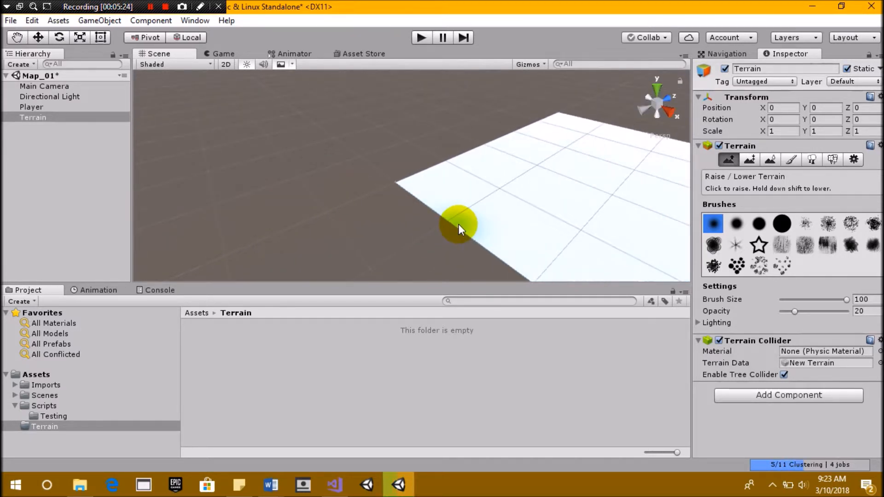
middle_click_drag(508, 207, 389, 178)
scroll(433, 190, "down", 2)
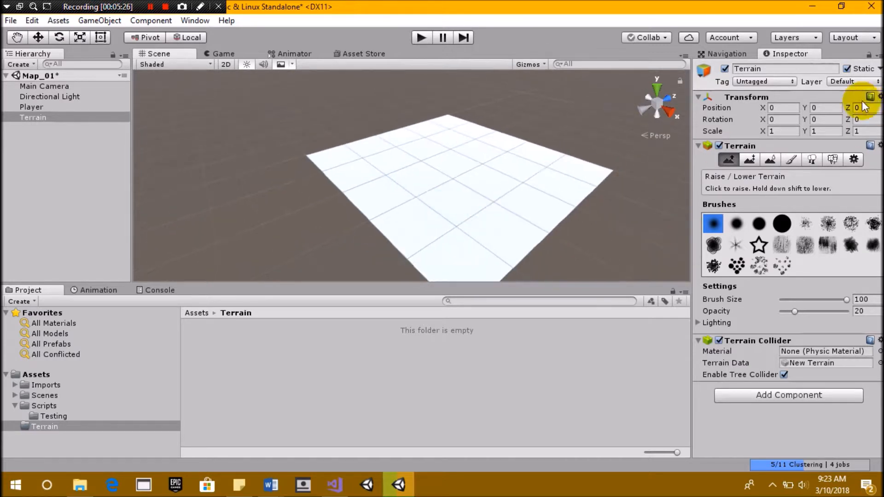
- Set the terrain's resolution to a width of 250, a length of 250 and a height of 300 in its terrain settings
left_click(854, 159)
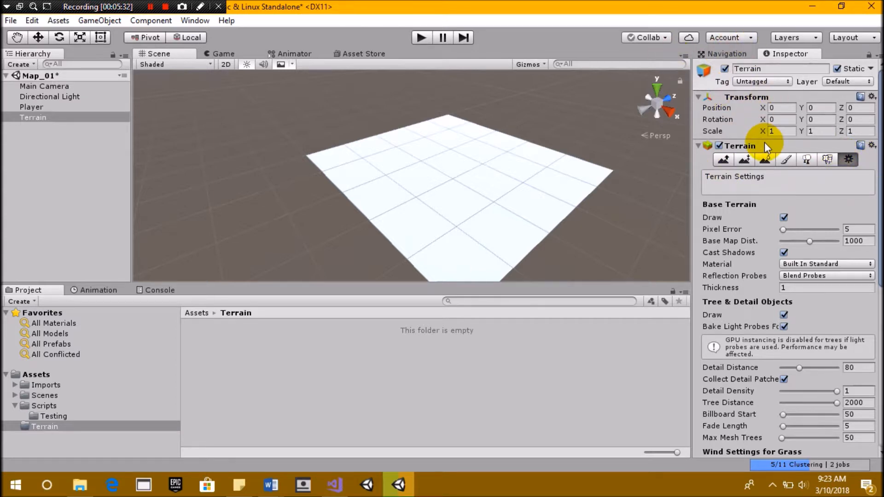
scroll(801, 245, "down", 5)
scroll(801, 245, "down", 3)
left_click(804, 227)
left_click(802, 216)
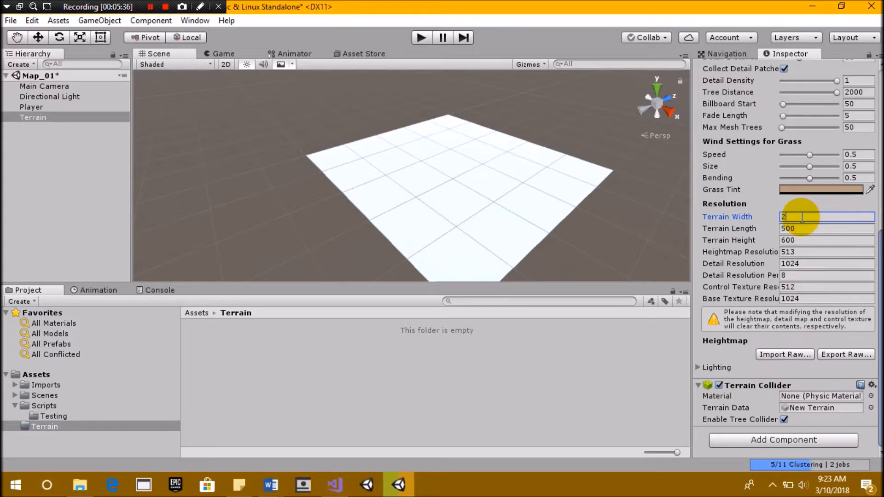
key("Tab")
type("250")
key("Tab")
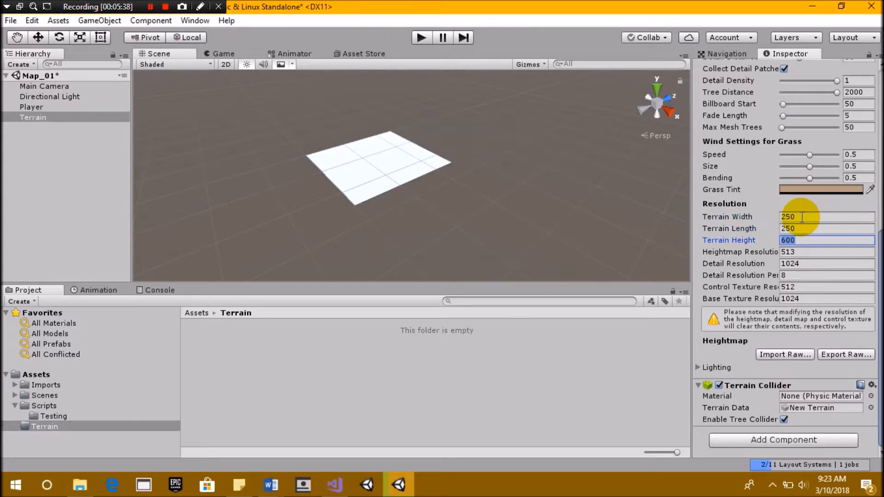
type("300")
- Center the terrain on the scene origin by setting its position to X -125 and Z -125
scroll(839, 245, "up", 10)
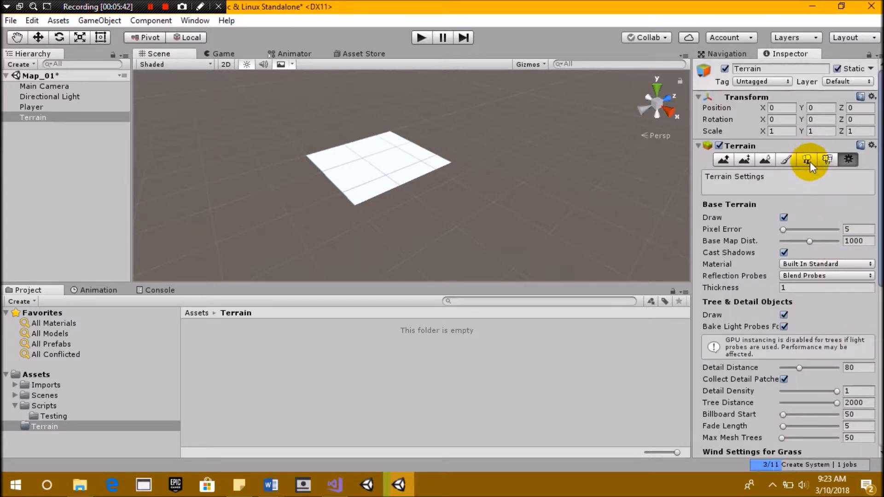
left_click(782, 108)
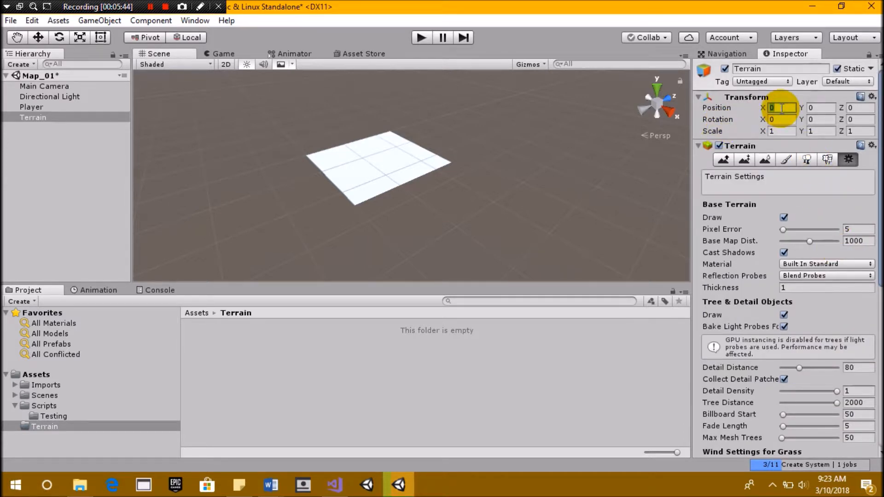
scroll(787, 173, "down", 5)
scroll(789, 200, "up", 5)
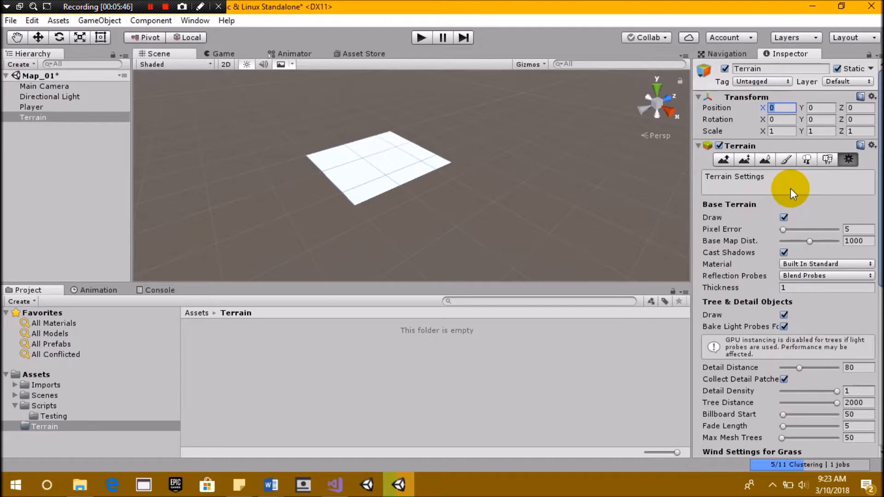
type("-125")
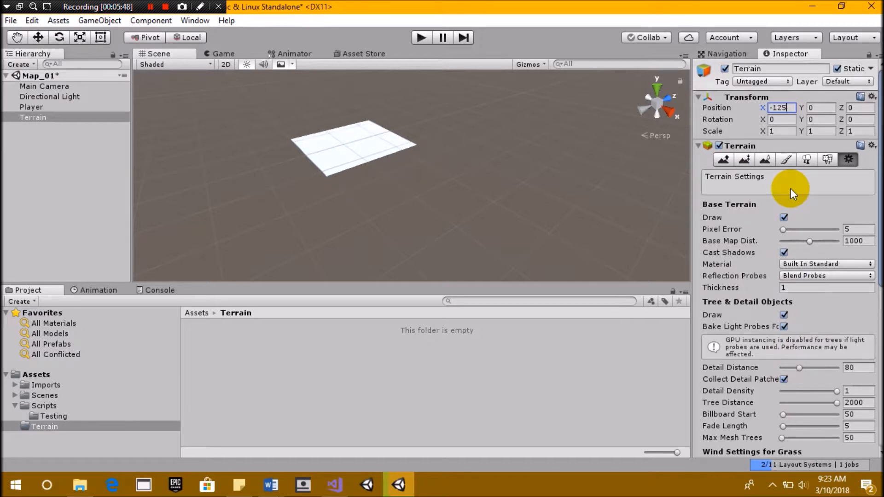
key("Tab")
key("Tab")
type("-125")
middle_click_drag(323, 172, 399, 199)
scroll(388, 210, "up", 4)
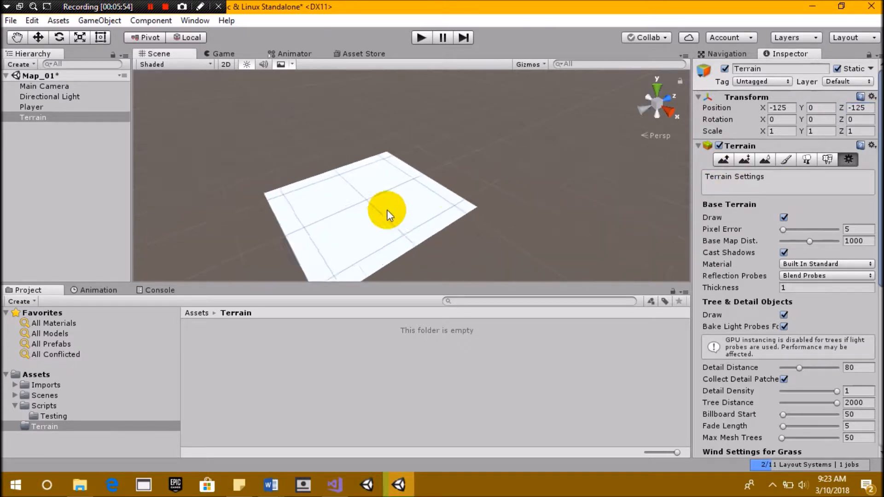
- Inspect the Player capsule's size against the terrain, and move the New Terrain asset from Assets into the Terrain folder
double_click(79, 106)
scroll(516, 212, "down", 10)
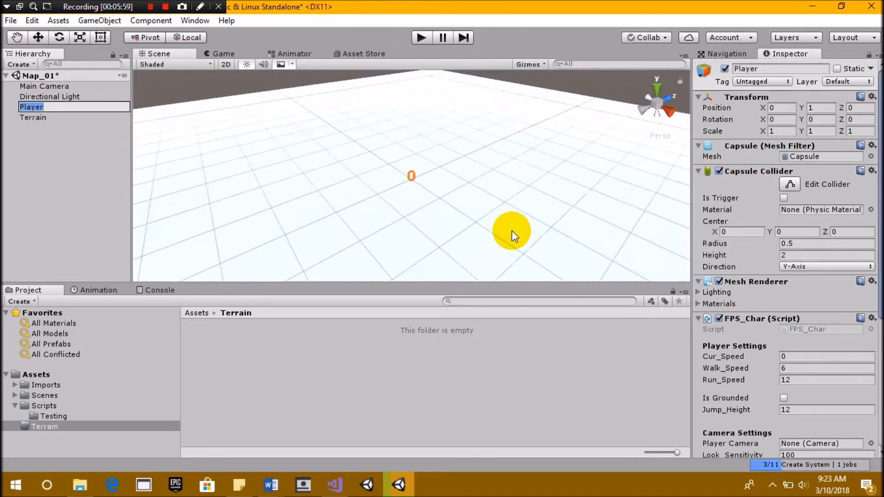
scroll(512, 230, "down", 2)
left_click(36, 377)
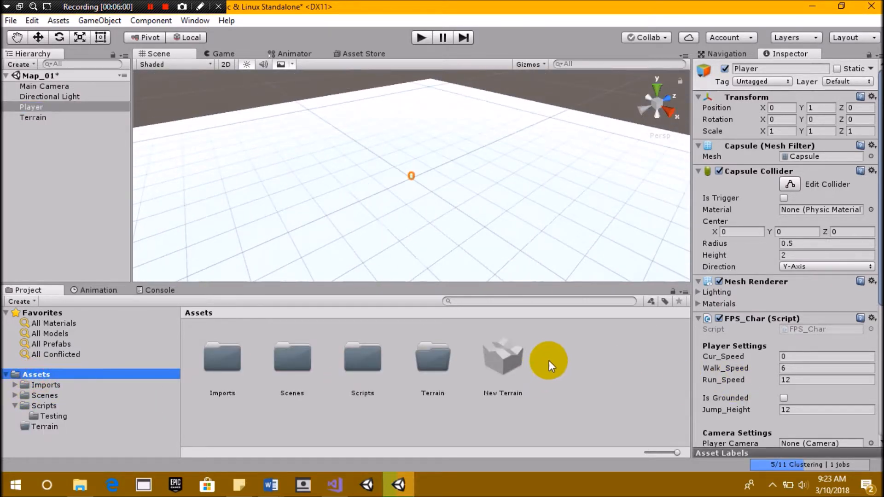
scroll(404, 233, "down", 3)
middle_click_drag(424, 246, 436, 192)
scroll(435, 192, "down", 4)
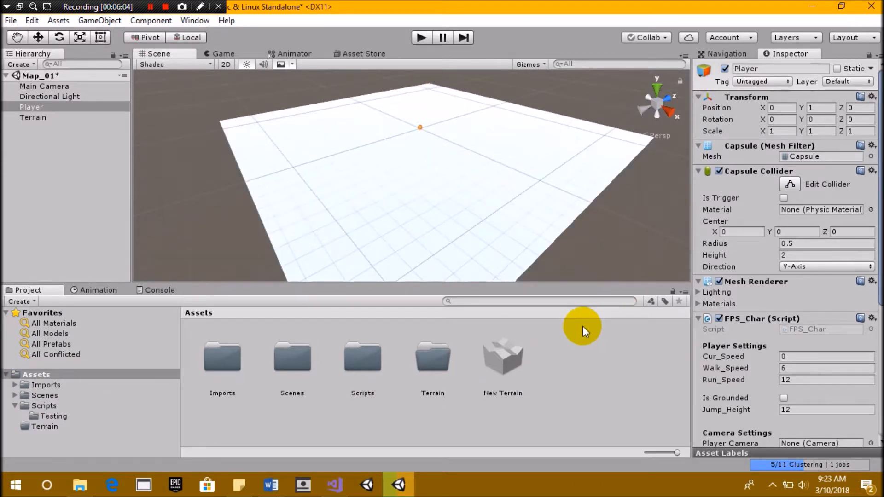
left_click(500, 372)
left_click(442, 366)
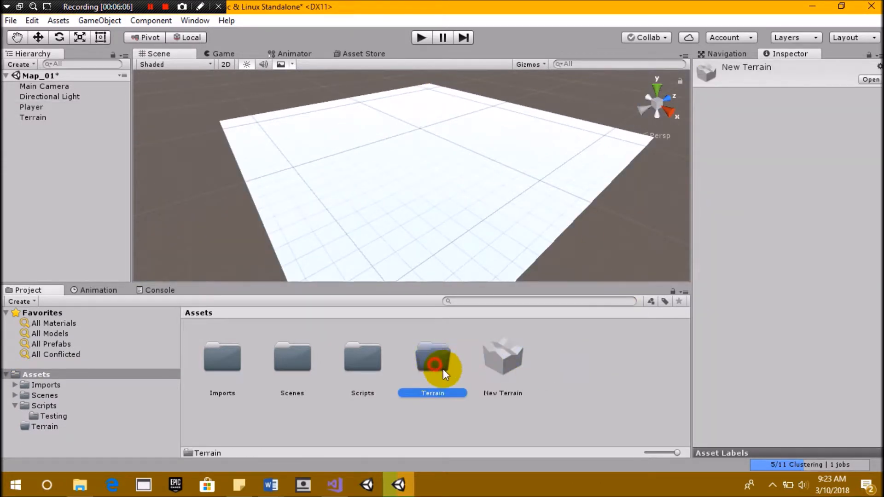
left_click(508, 369)
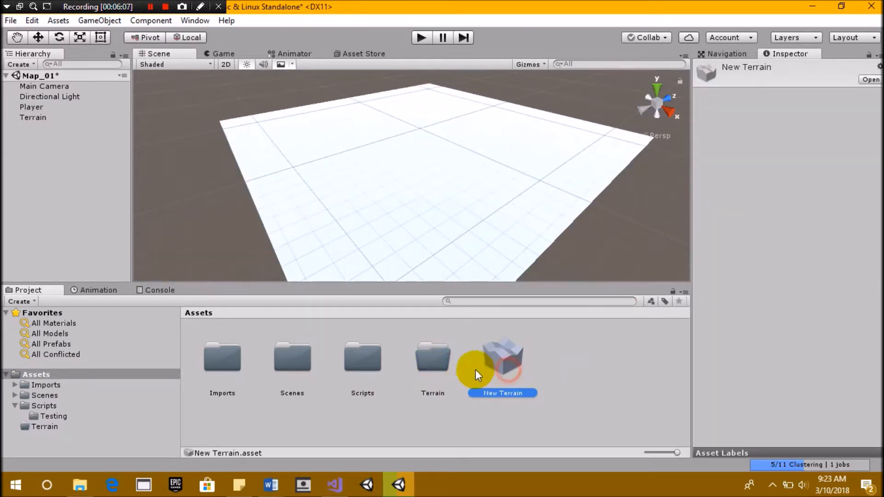
left_click(558, 390)
left_click_drag(497, 362, 439, 367)
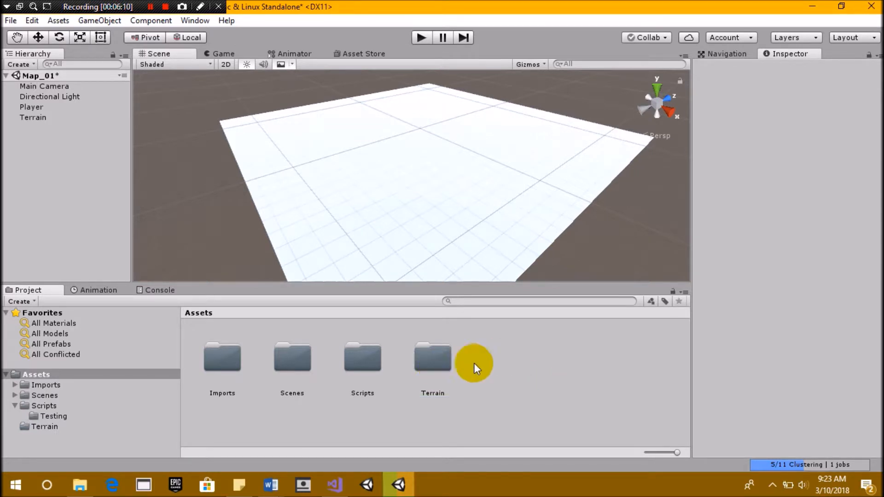
- Create a folder named Textures directly under Assets and open it
right_click(524, 361)
mouse_move(561, 123)
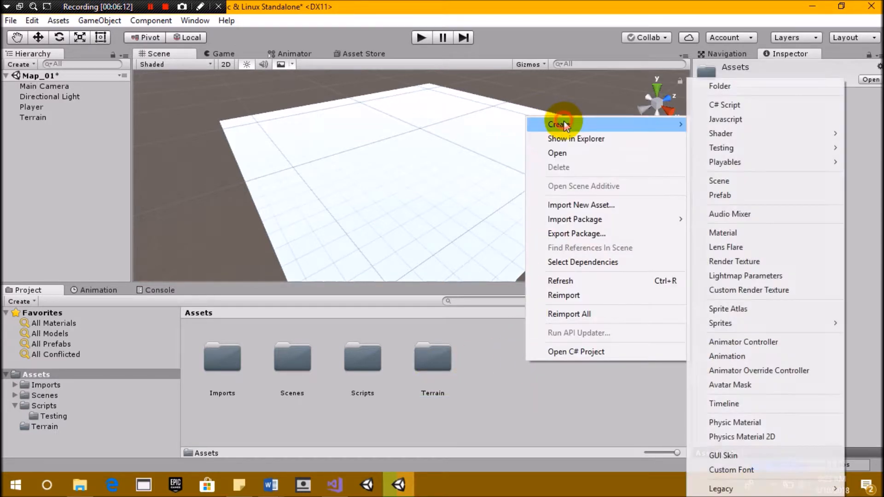
left_click(762, 88)
type("T")
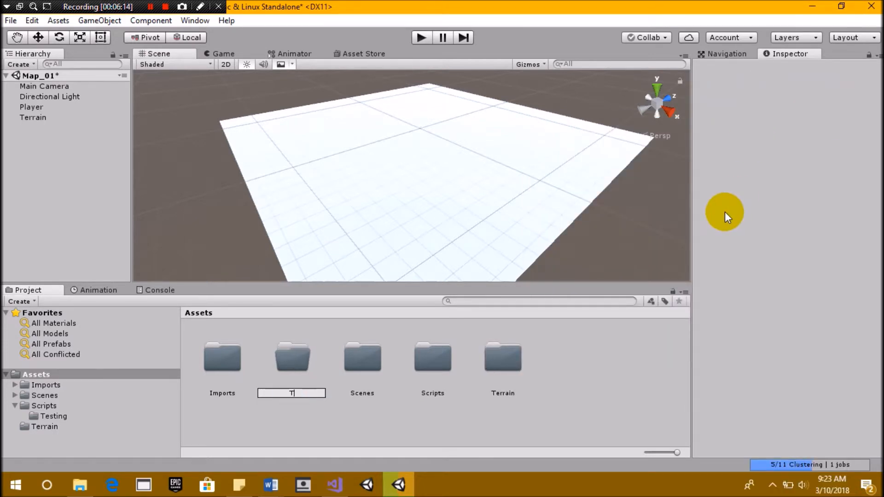
type("extures")
key("Return")
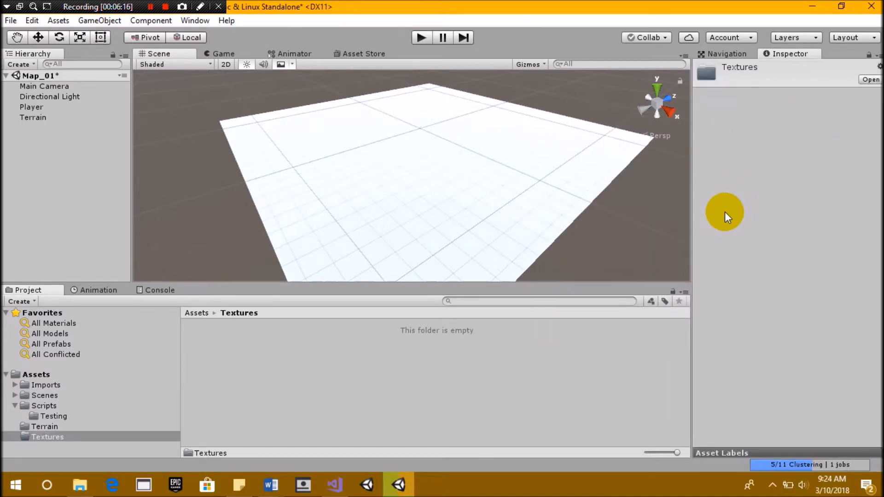
- Create a subfolder named GUI inside the Textures folder
right_click(300, 335)
right_click(269, 356)
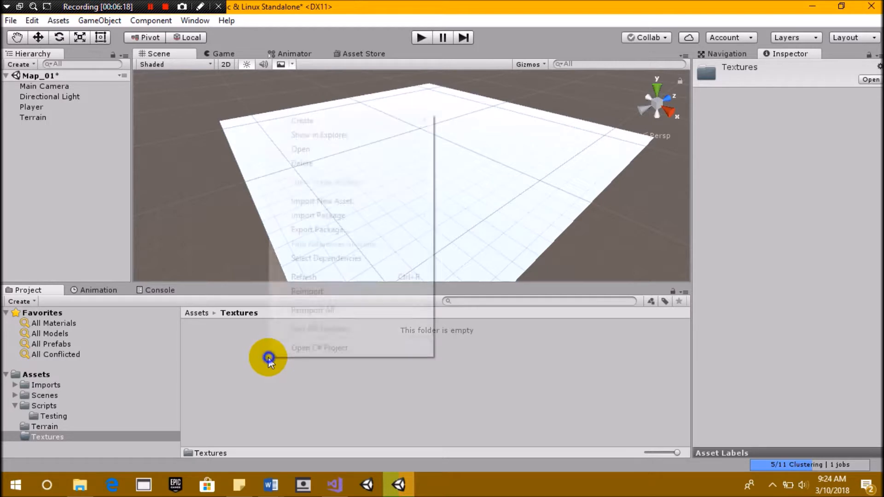
right_click(269, 357)
mouse_move(360, 119)
left_click(511, 87)
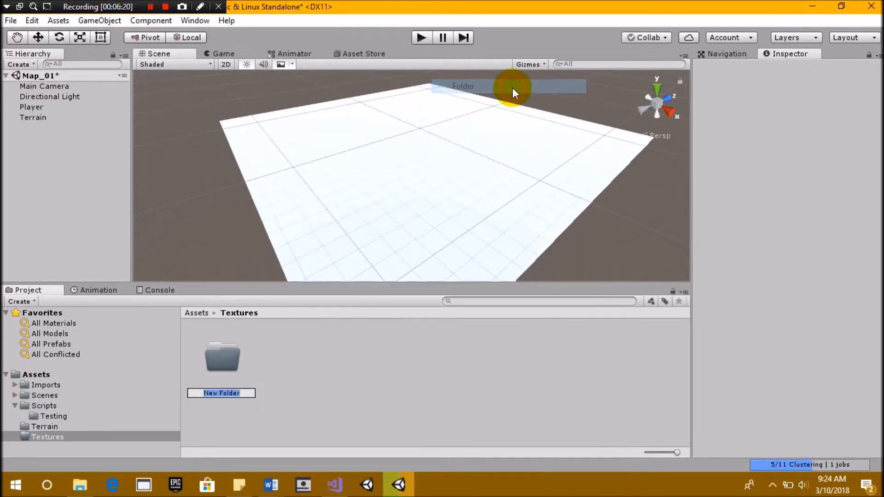
type("GUI")
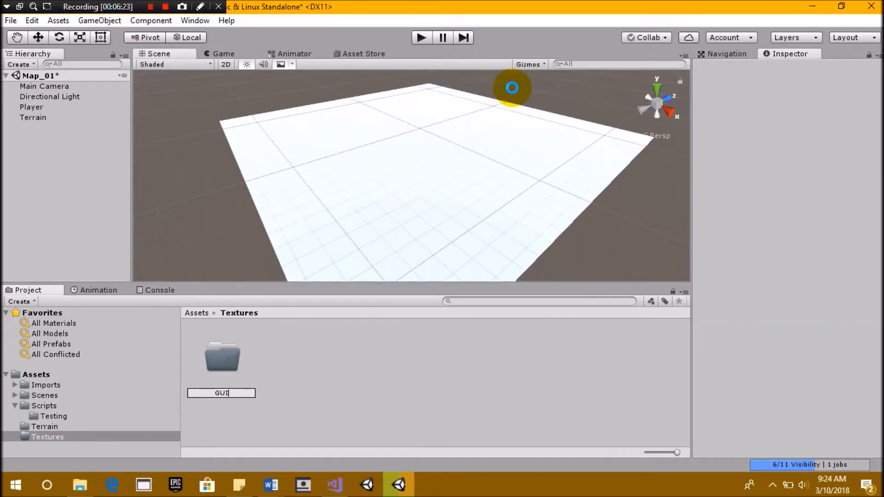
key("Return")
- Create a second subfolder named Environment inside the Textures folder
right_click(332, 377)
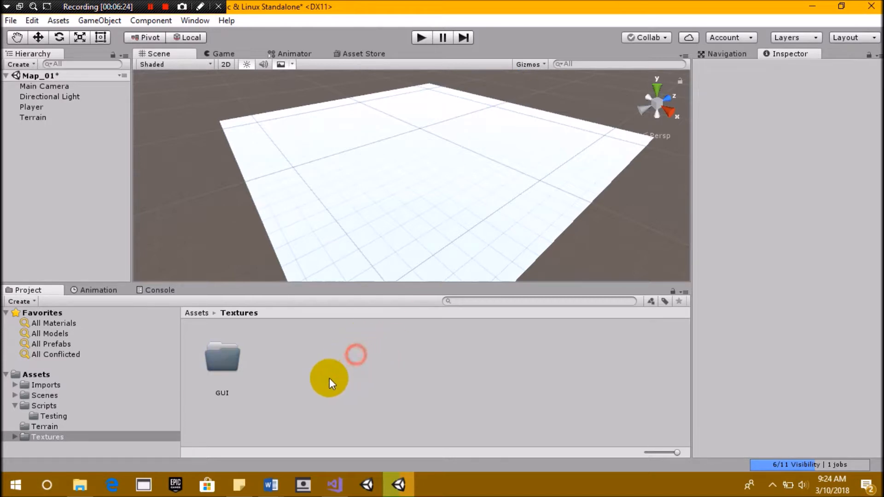
mouse_move(453, 141)
left_click(556, 88)
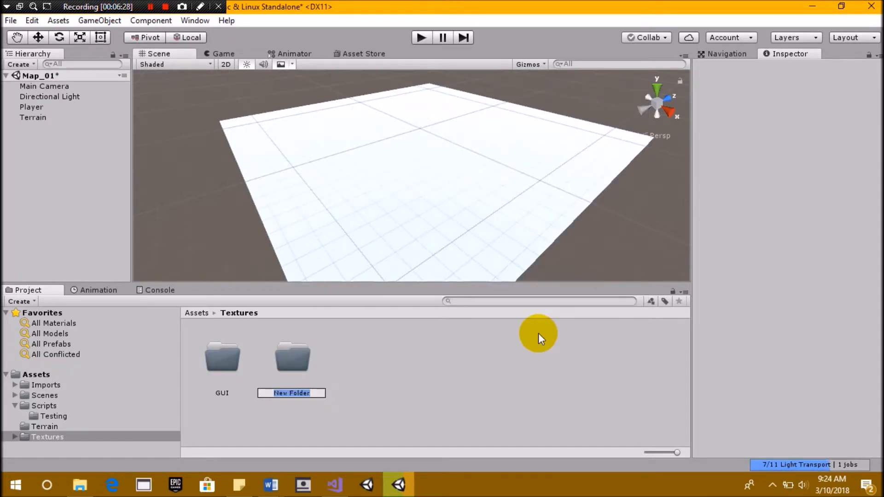
type("E")
key("BackSpace")
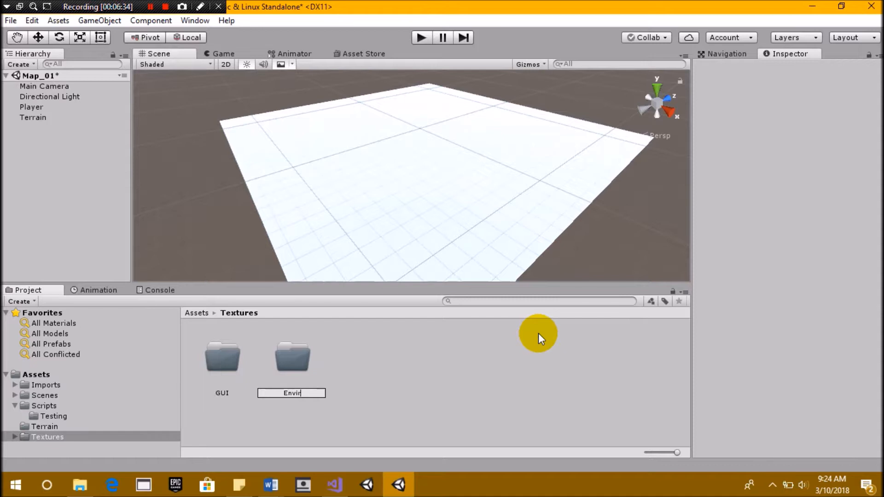
type("onment")
key("Return")
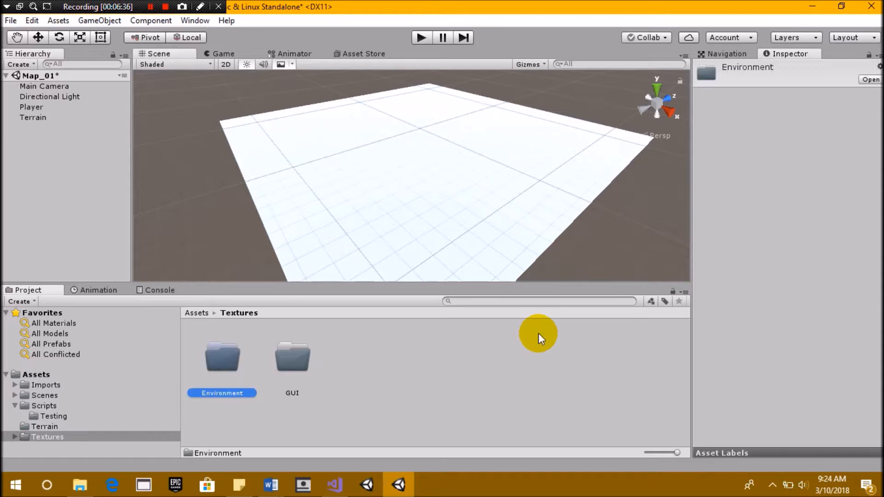
- Open the Environment folder, start importing a new asset and browse the Pictures folder for its Textures subfolder
double_click(230, 366)
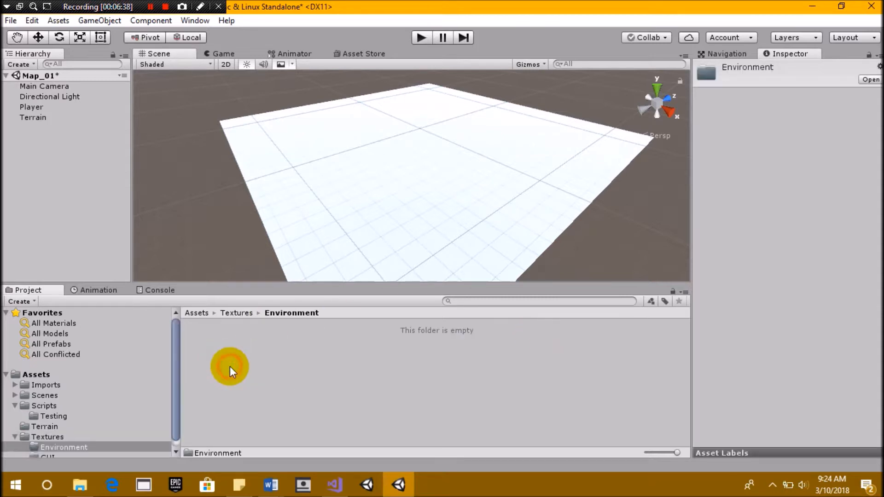
right_click(230, 366)
left_click(279, 211)
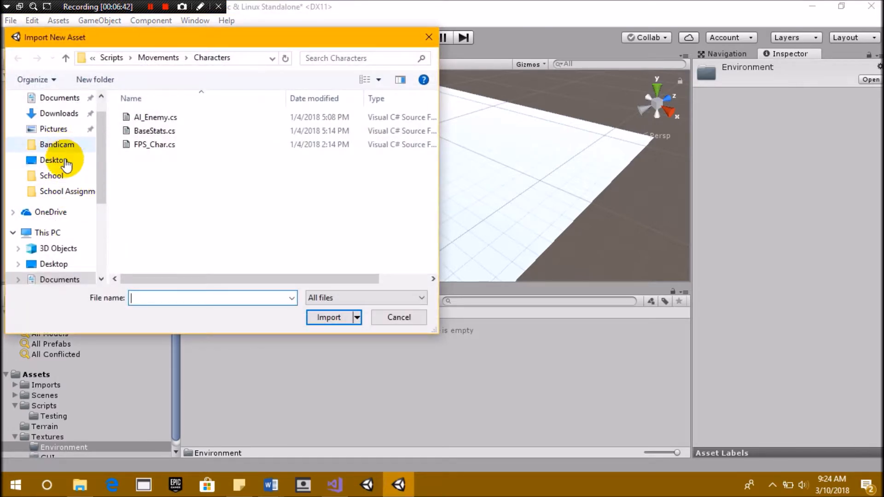
left_click(58, 130)
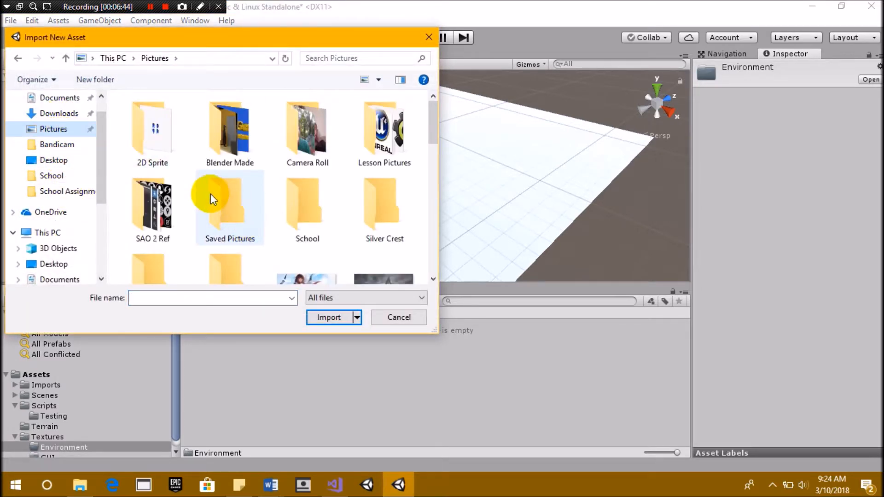
scroll(275, 200, "down", 5)
scroll(275, 202, "up", 5)
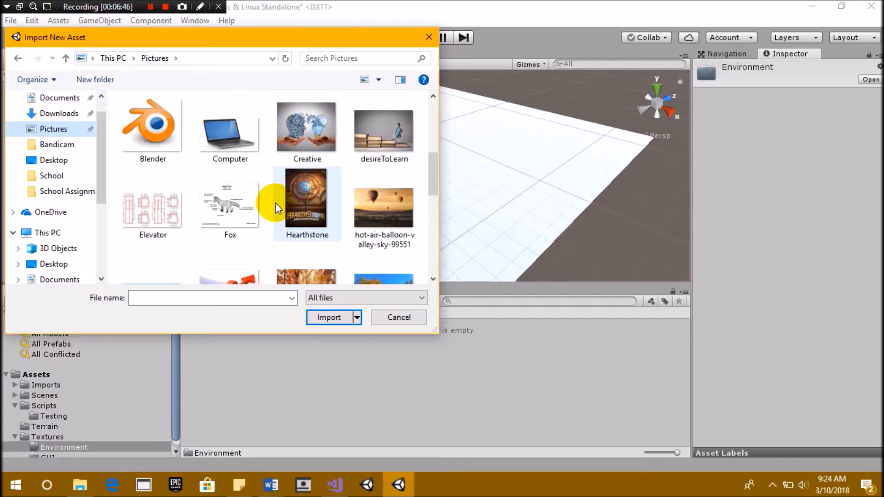
scroll(295, 242, "down", 10)
scroll(294, 242, "up", 10)
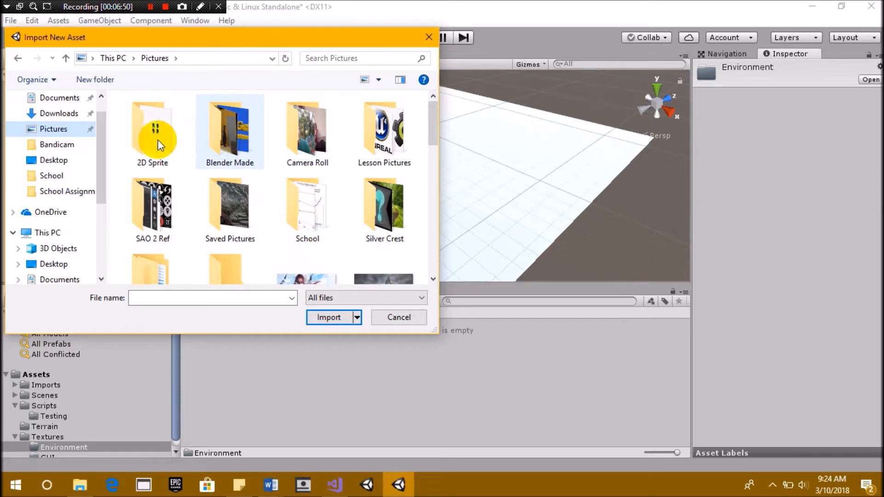
scroll(202, 208, "down", 1)
scroll(202, 208, "down", 2)
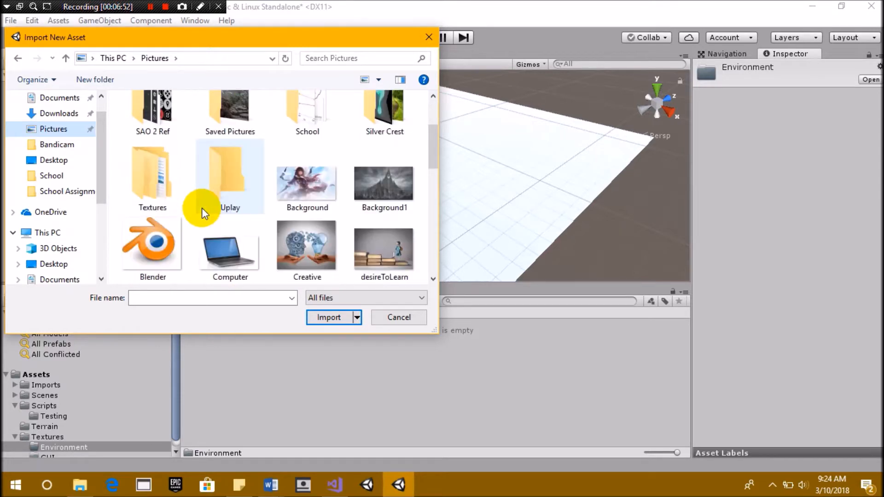
scroll(202, 208, "up", 1)
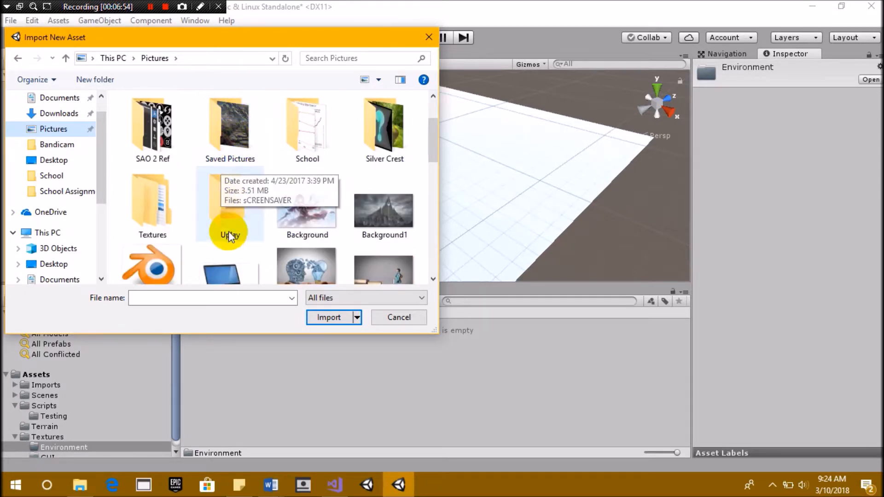
scroll(228, 202, "down", 3)
- Import the Grass1 image from the Textures subfolder of Pictures into the Environment folder
left_click(164, 121)
double_click(164, 121)
double_click(159, 135)
left_click(152, 145)
double_click(153, 139)
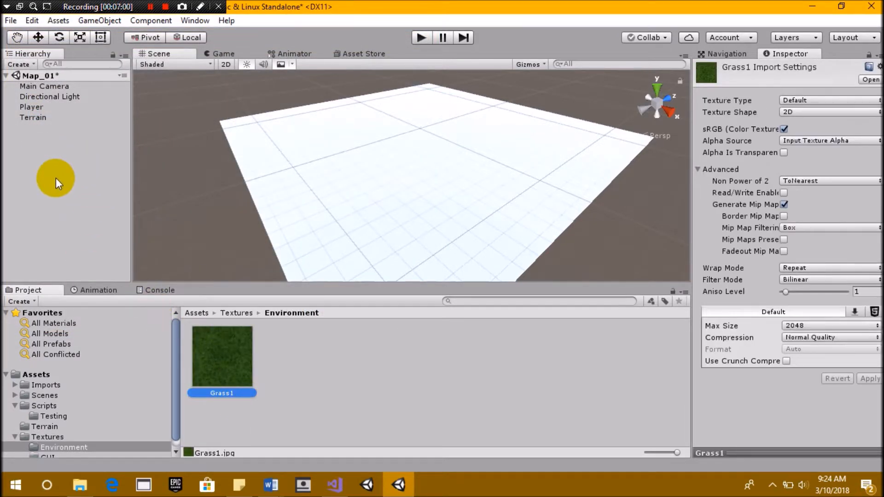
- View the Grass1 image in the external photo viewer and examine the texture types available in its import settings
left_click_drag(250, 369, 392, 378)
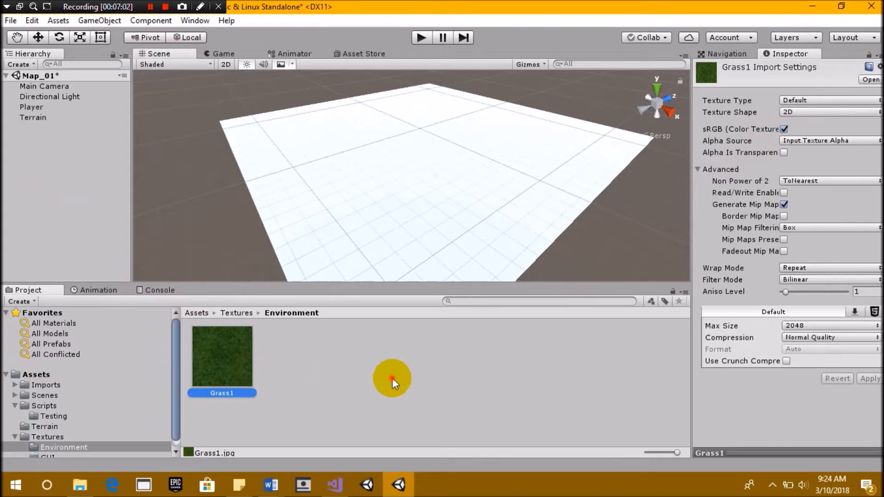
double_click(202, 372)
left_click(245, 366)
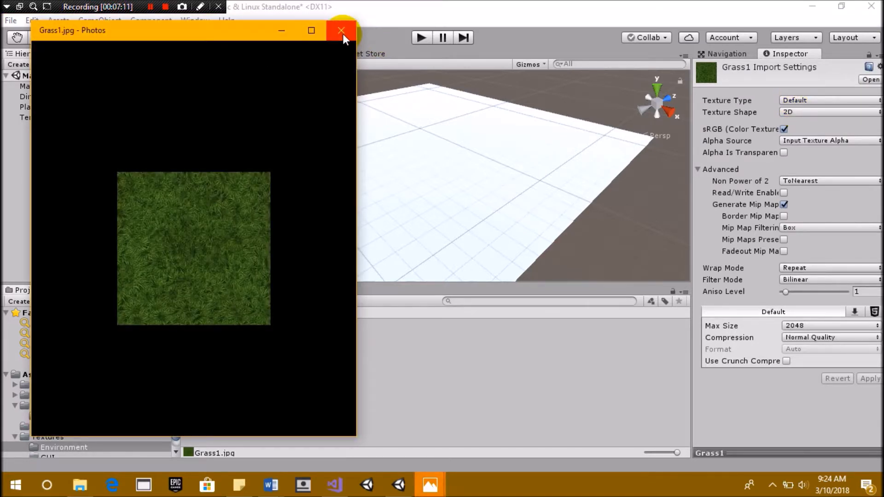
left_click(342, 35)
left_click(801, 99)
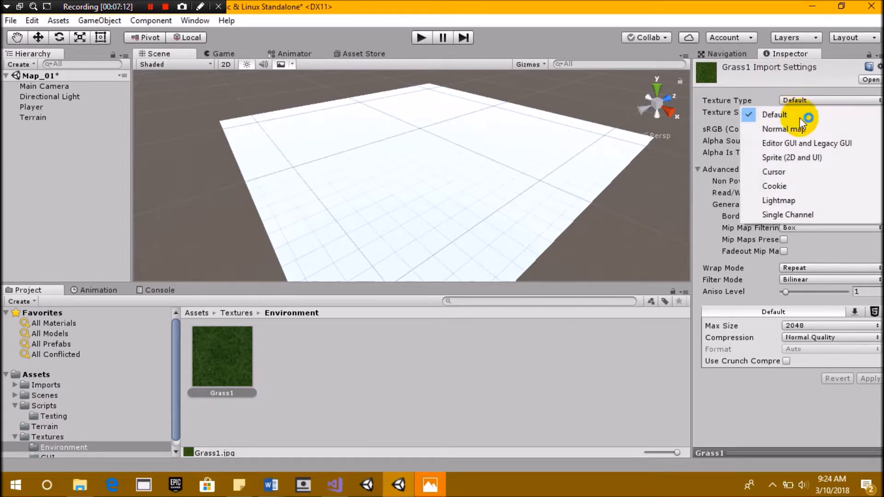
left_click(622, 342)
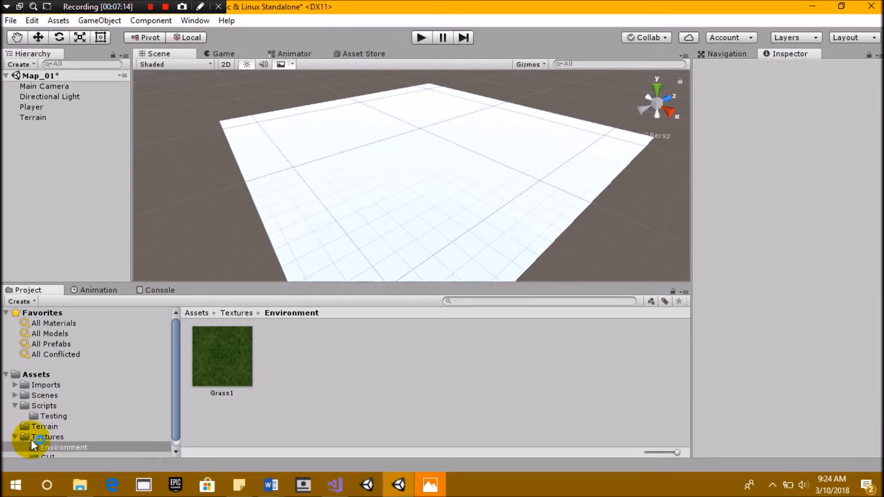
- Add Grass1 as the terrain's paint texture so that it covers the whole terrain
double_click(51, 118)
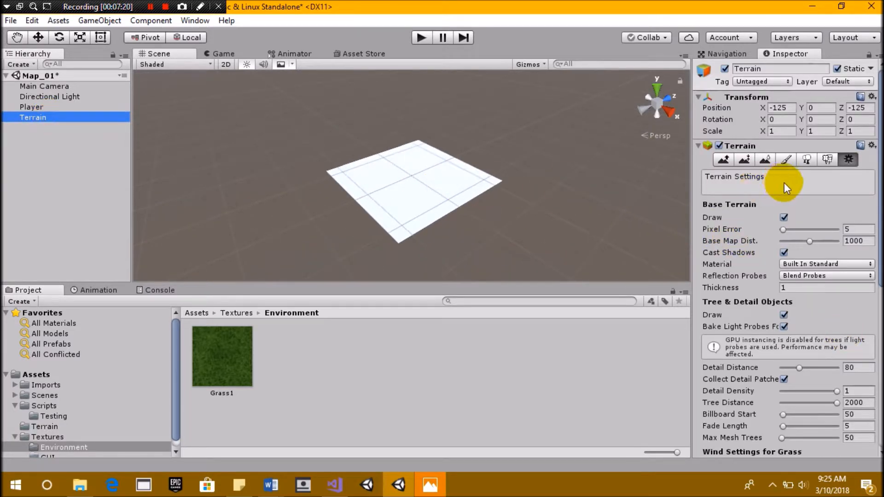
left_click(786, 160)
left_click(824, 317)
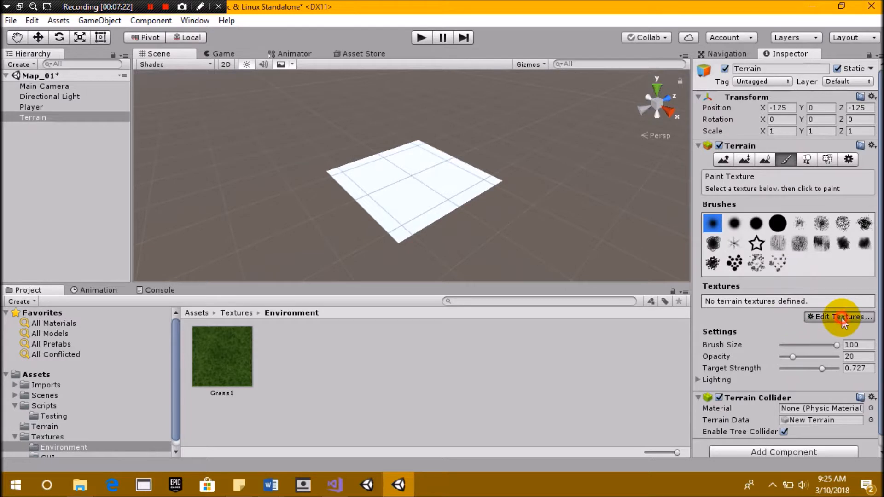
left_click(829, 321)
left_click_drag(213, 355, 82, 90)
left_click(132, 217)
scroll(533, 231, "up", 6)
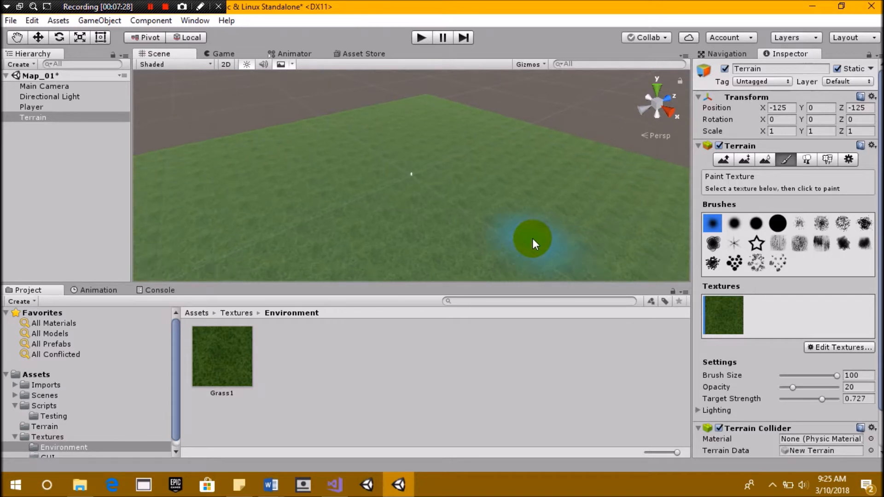
scroll(535, 239, "down", 8)
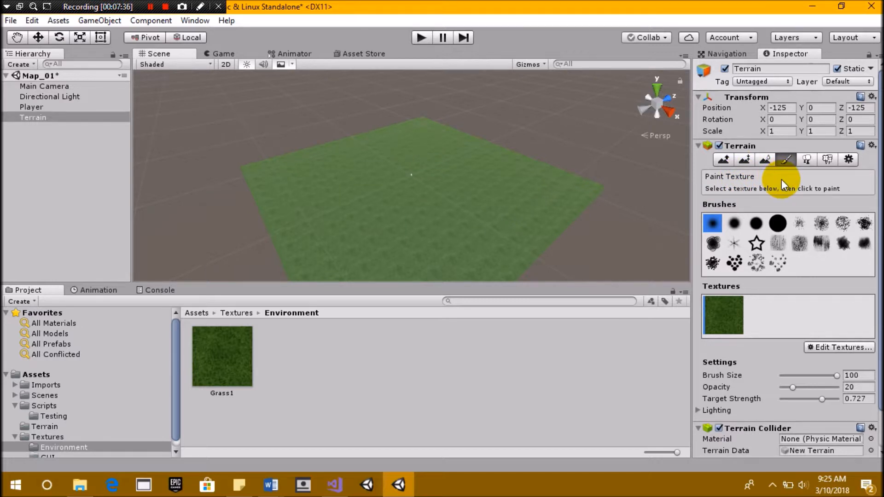
- Paint raised ground along the terrain's edges with Paint Height, using the solid round brush at size 100, opacity 100 and height 25
left_click(744, 160)
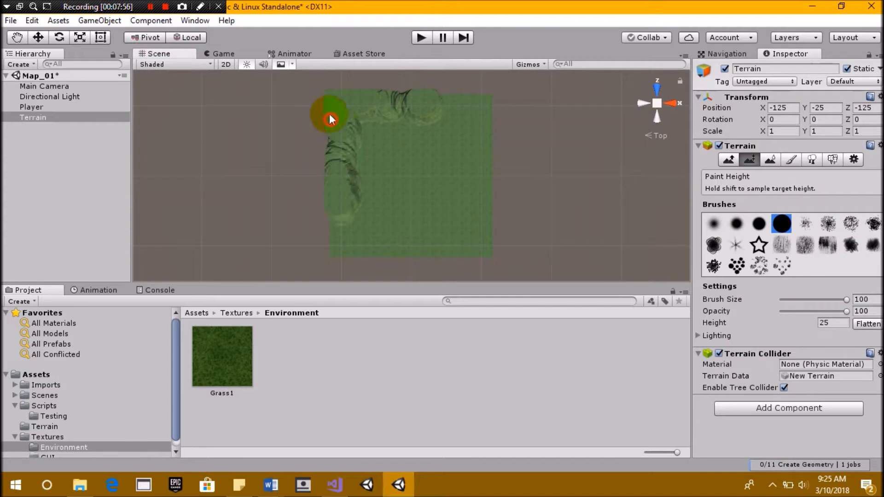
left_click_drag(339, 130, 489, 204)
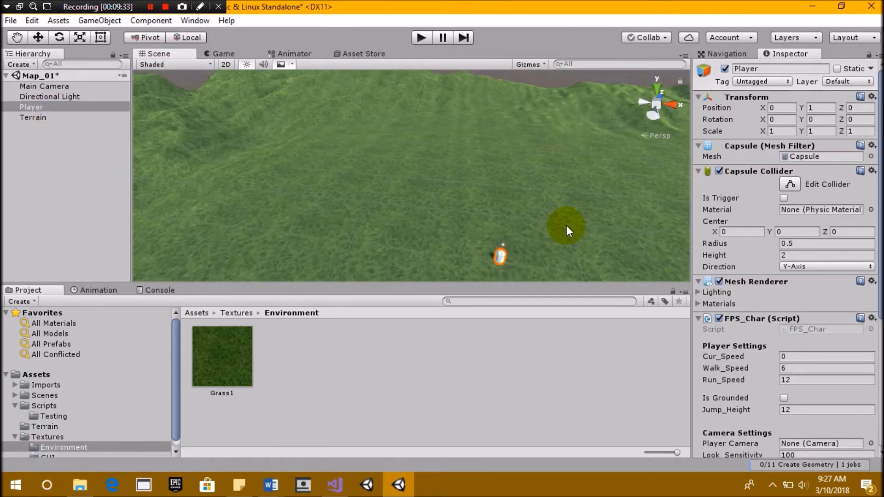
scroll(531, 189, "down", 4)
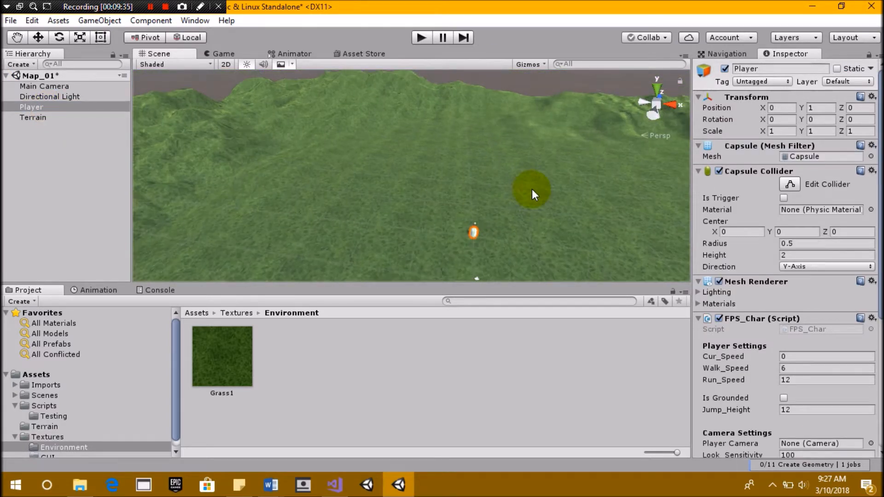
- Save the Map_01 scene with the sculpted terrain
middle_click_drag(547, 204, 426, 272)
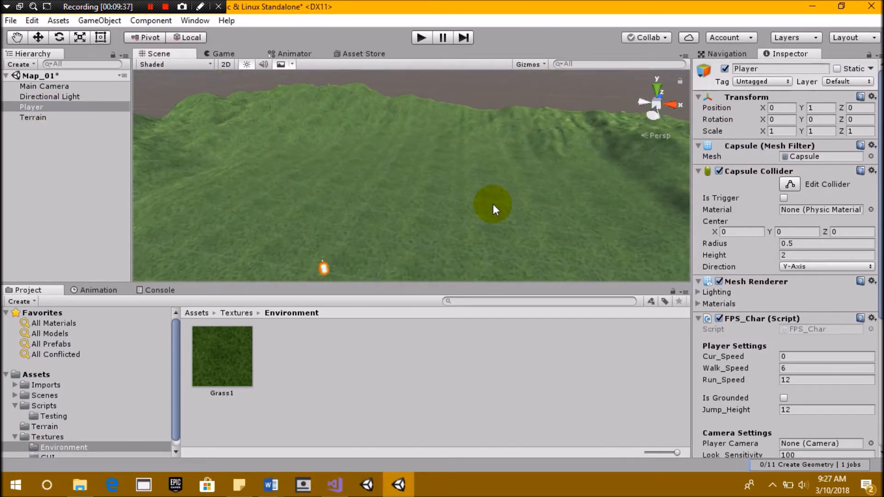
scroll(443, 144, "up", 1)
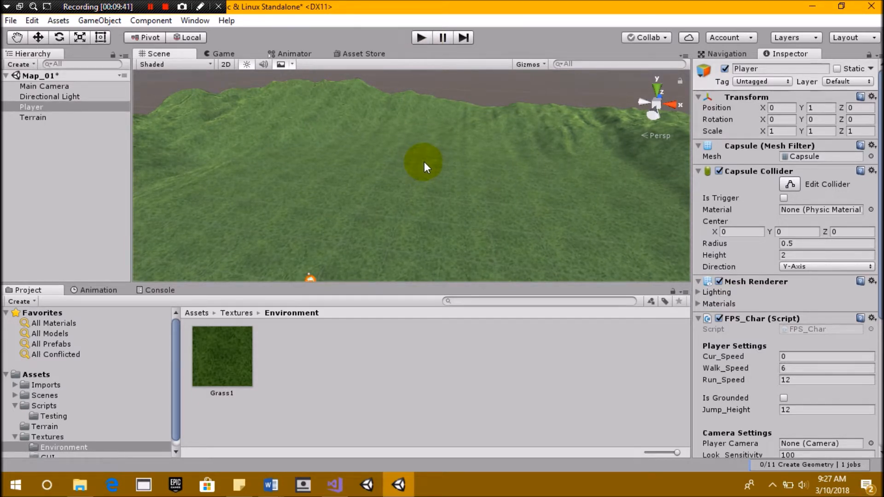
key("ctrl+s")
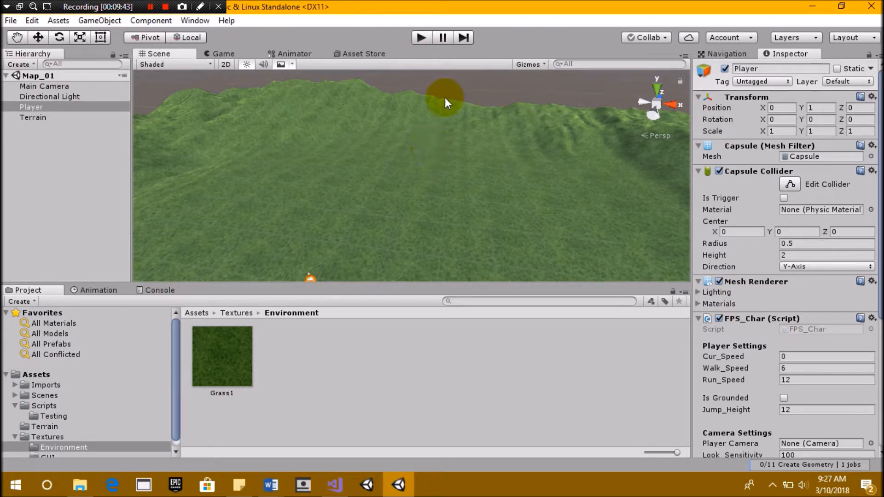
- Start a playtest of the scene and set the game view's aspect ratio to Free Aspect
left_click(421, 39)
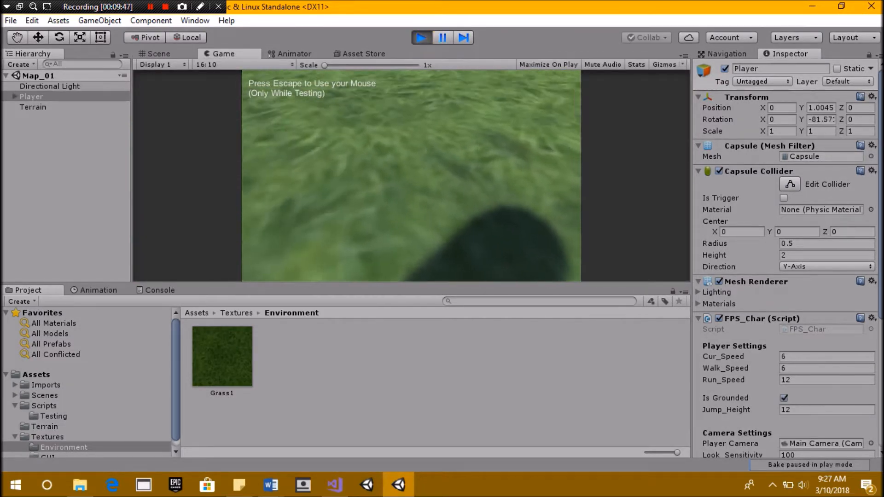
key("Escape")
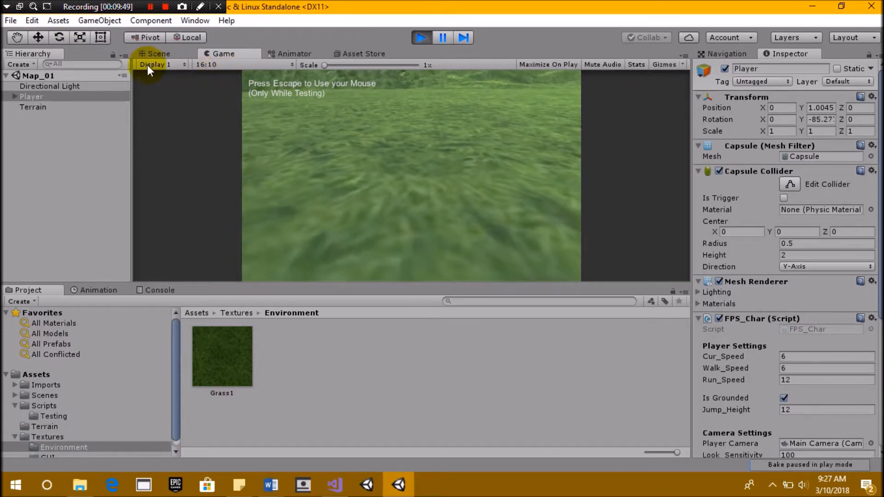
left_click(221, 65)
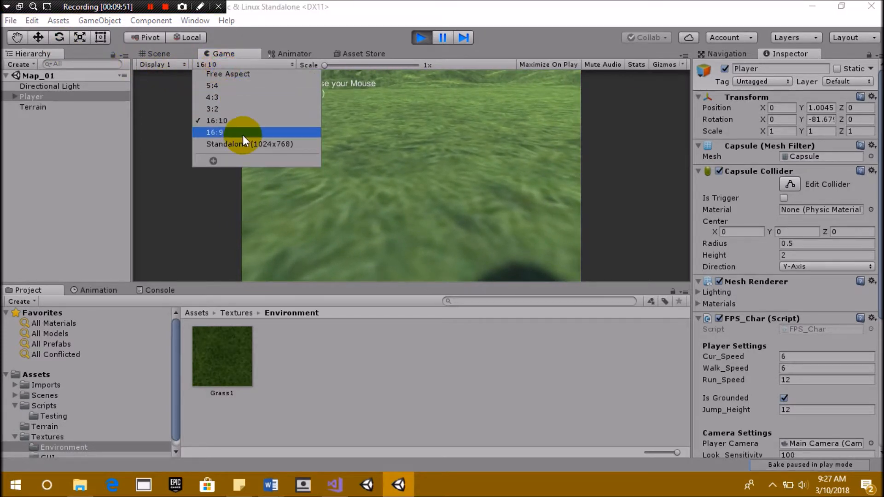
left_click(228, 74)
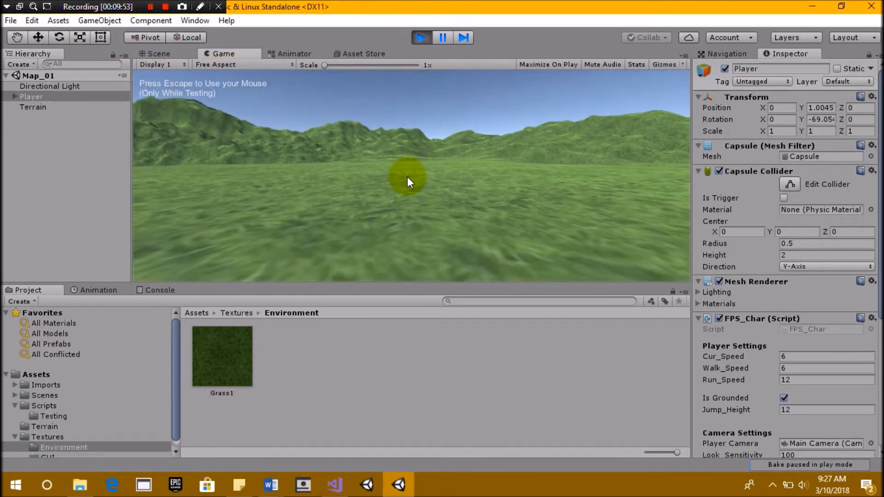
- Walk and run the Player across the flat ground and up the hills to test the terrain, and stop the playtest
key("w")
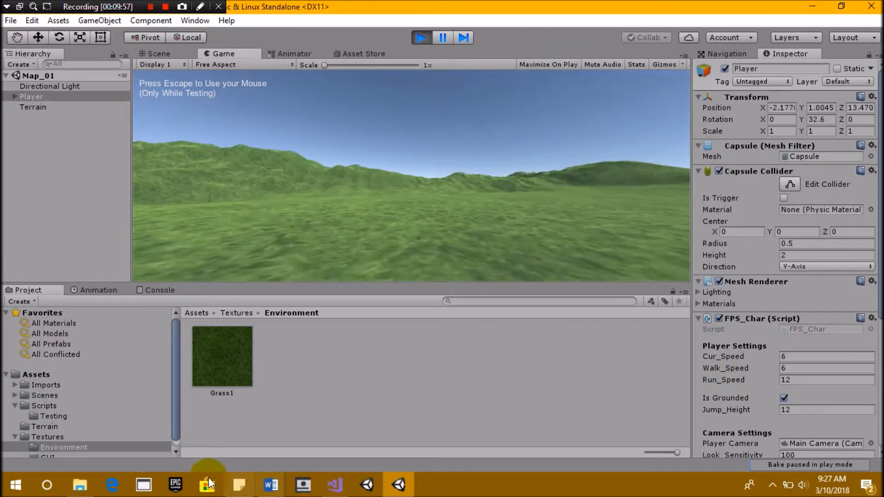
key("shift")
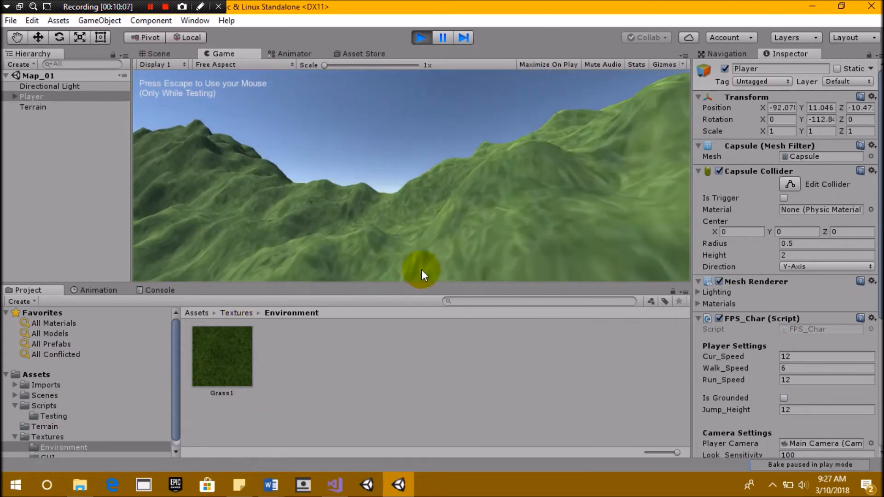
key("shift+w")
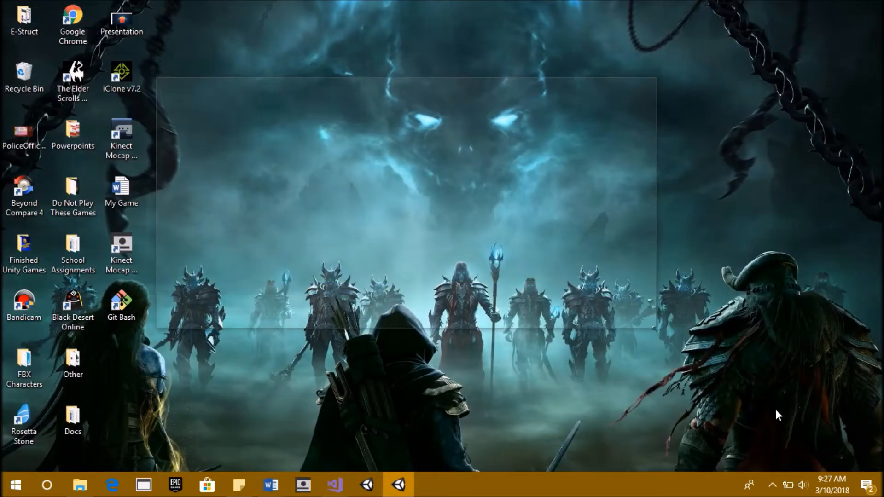
key("shift+w")
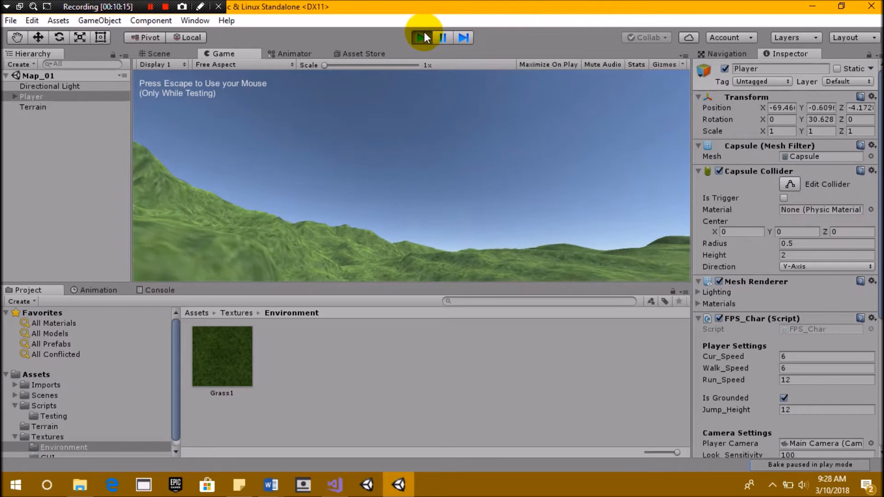
left_click(421, 36)
- Rename the Terrain object in the scene as Ground
scroll(447, 172, "down", 4)
middle_click_drag(435, 176, 377, 278)
left_click(657, 86)
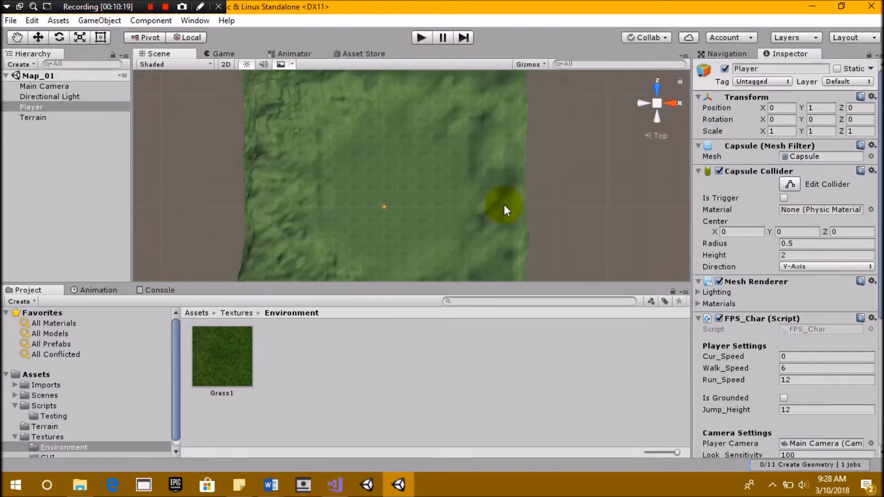
left_click(33, 117)
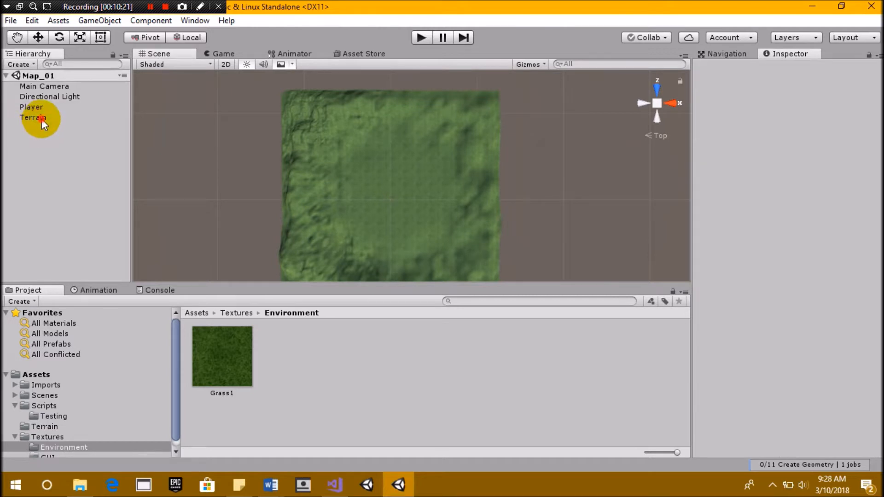
left_click(789, 69)
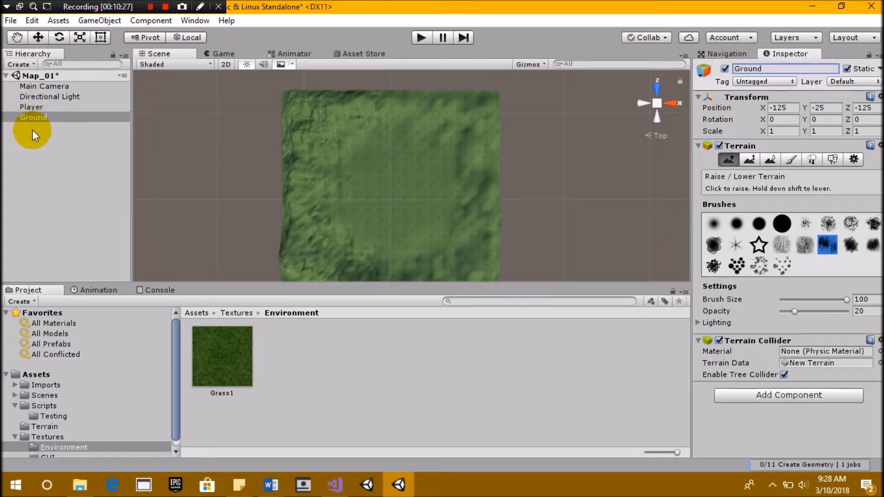
- Try a cube as a child of Ground, check where it sits on the terrain, and delete it
right_click(45, 117)
mouse_move(115, 242)
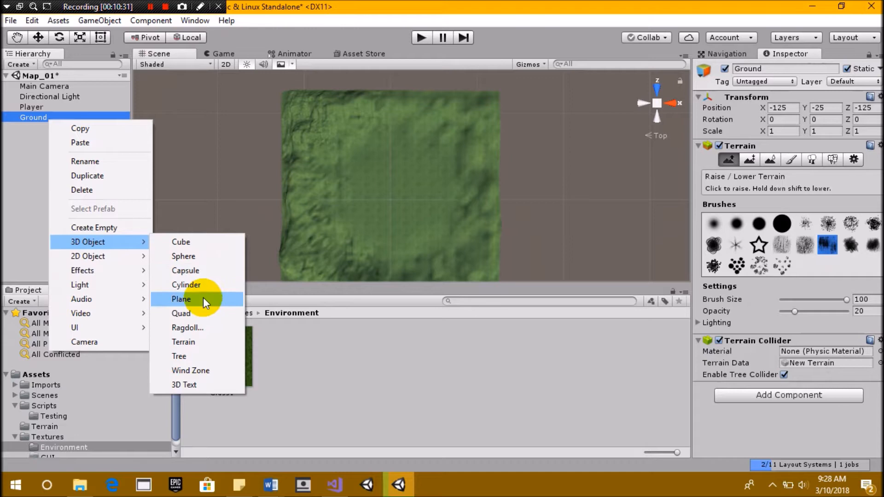
left_click(211, 248)
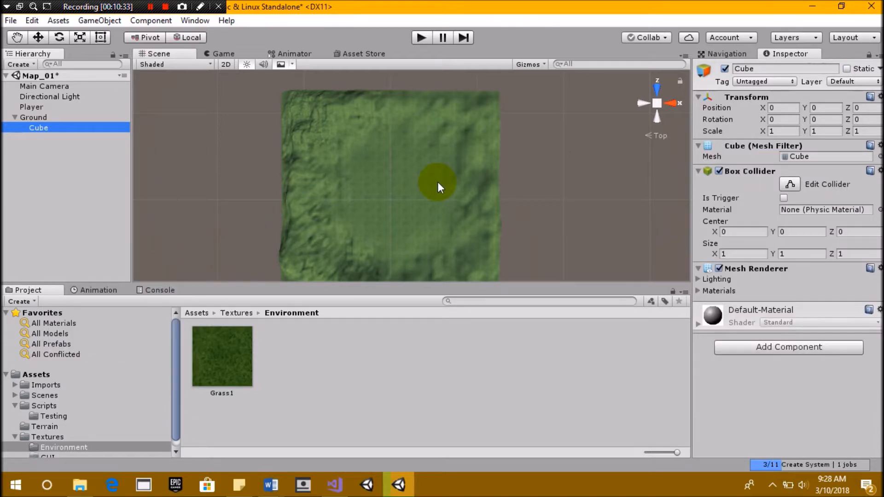
scroll(438, 179, "up", 5)
middle_click_drag(456, 151, 455, 159)
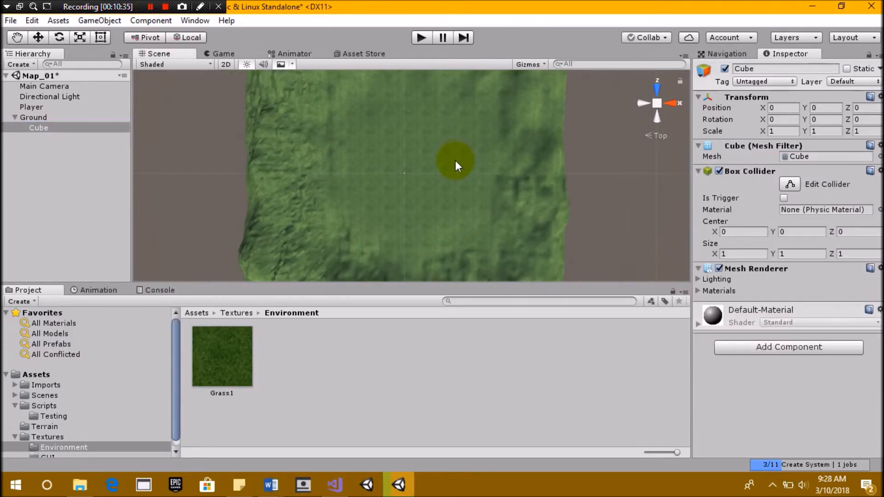
key("f")
scroll(453, 192, "down", 6)
scroll(452, 192, "down", 8)
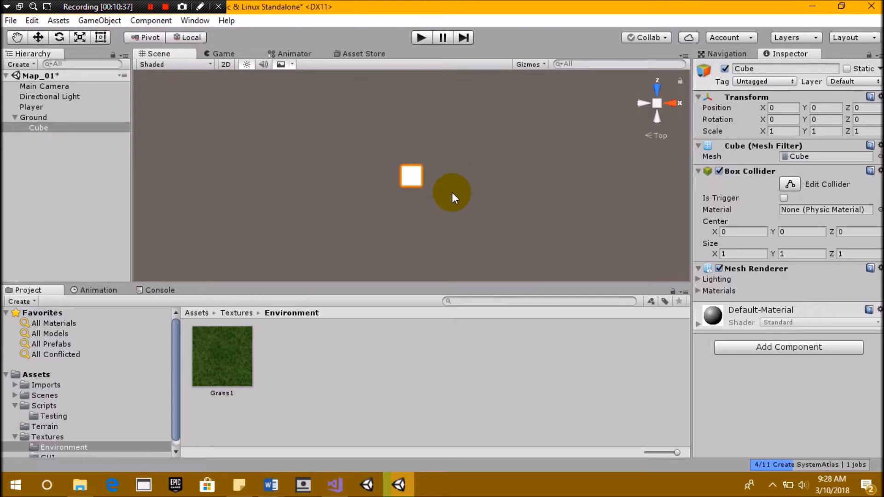
scroll(454, 189, "up", 5)
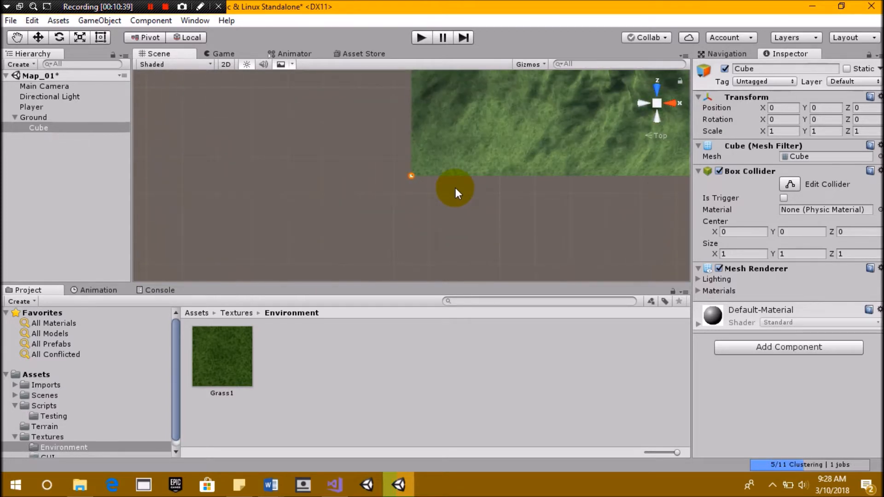
middle_click_drag(519, 122, 409, 202)
scroll(409, 203, "down", 5)
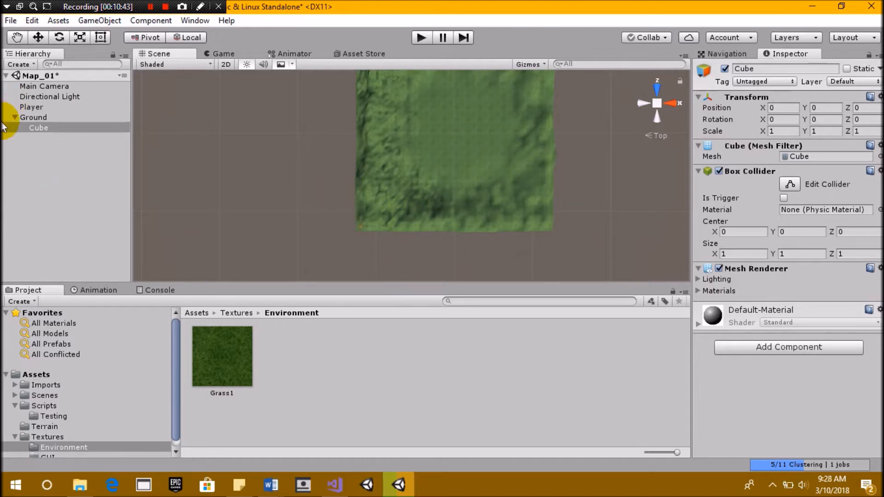
double_click(45, 128)
key("Delete")
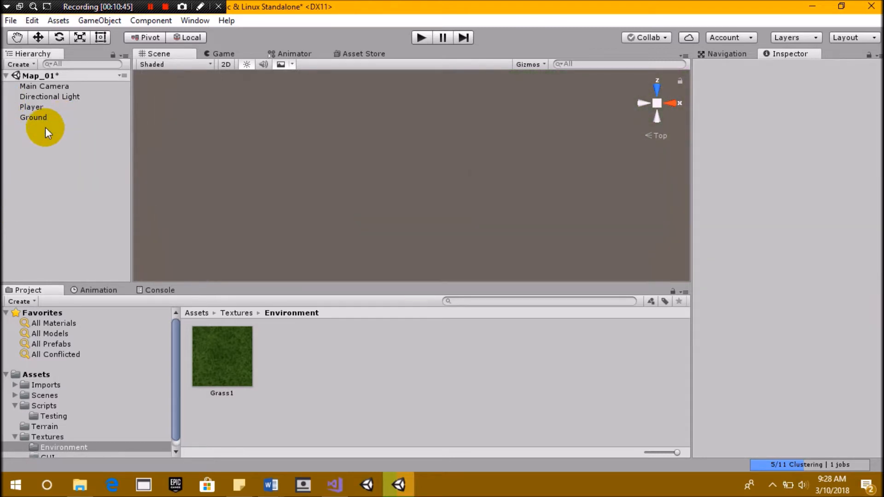
- Create a cube at the scene's root level and reset its transform so that it sits at the origin
right_click(44, 146)
mouse_move(115, 268)
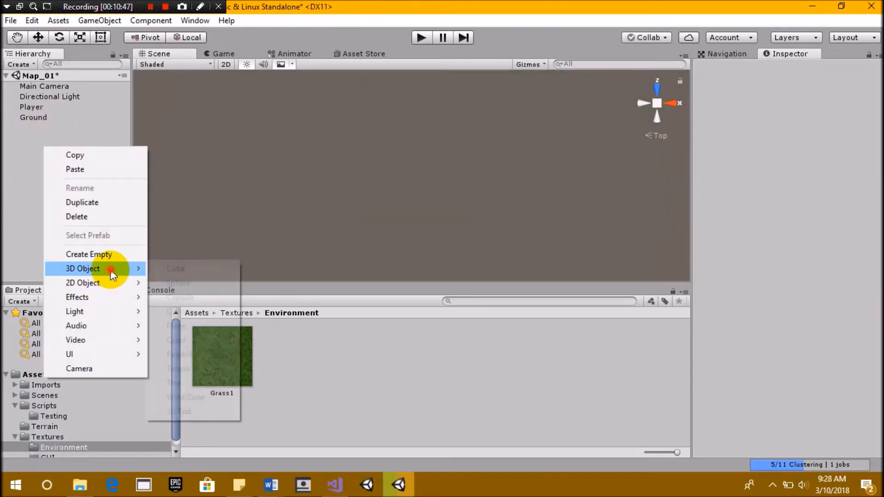
left_click(179, 271)
scroll(451, 223, "up", 4)
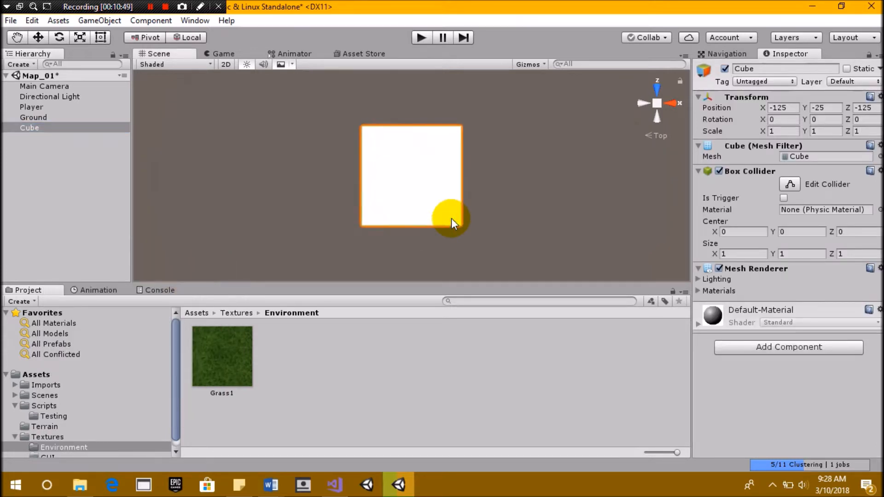
left_click(880, 96)
left_click(772, 111)
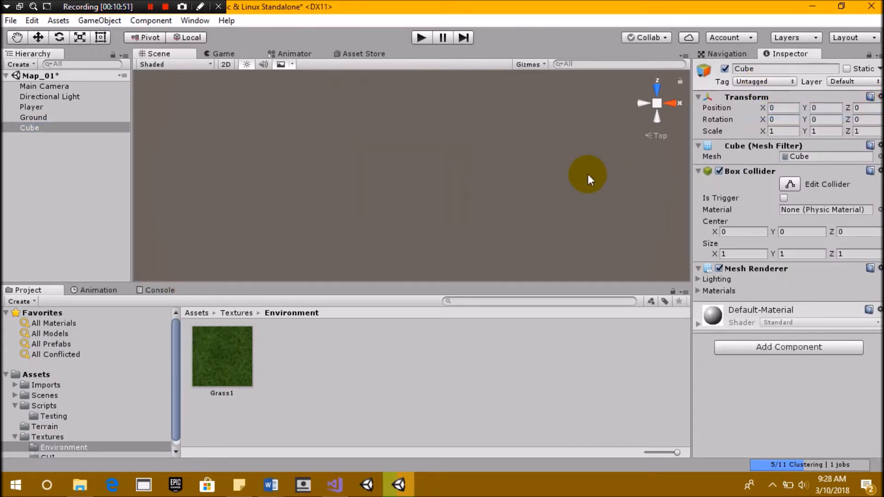
- Set the cube's X scale to 250 so that it spans the terrain's full width
key("f")
scroll(537, 194, "down", 10)
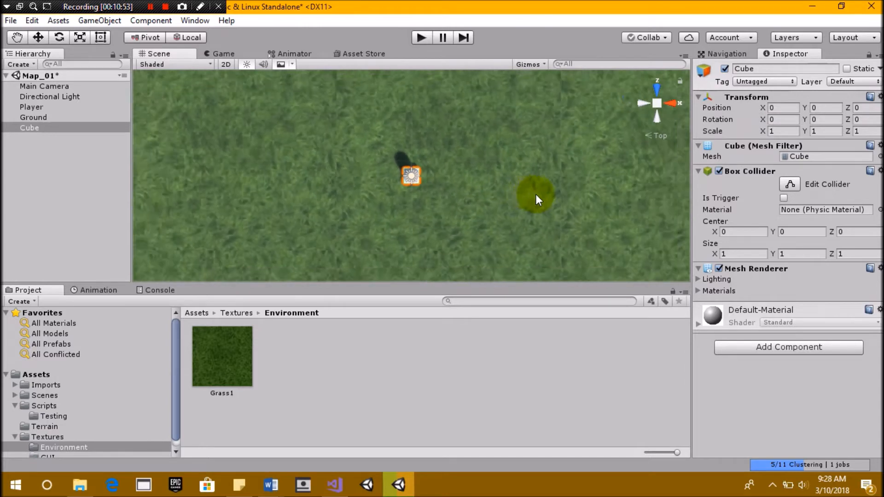
scroll(535, 194, "down", 8)
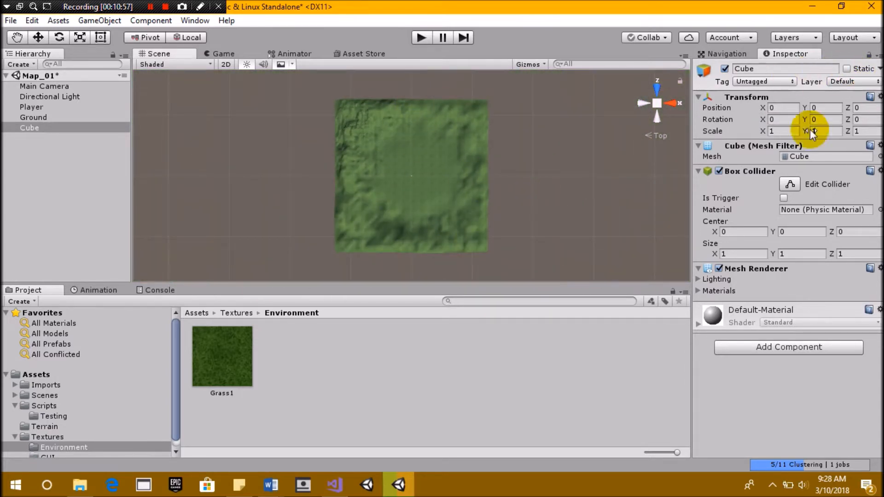
left_click(787, 132)
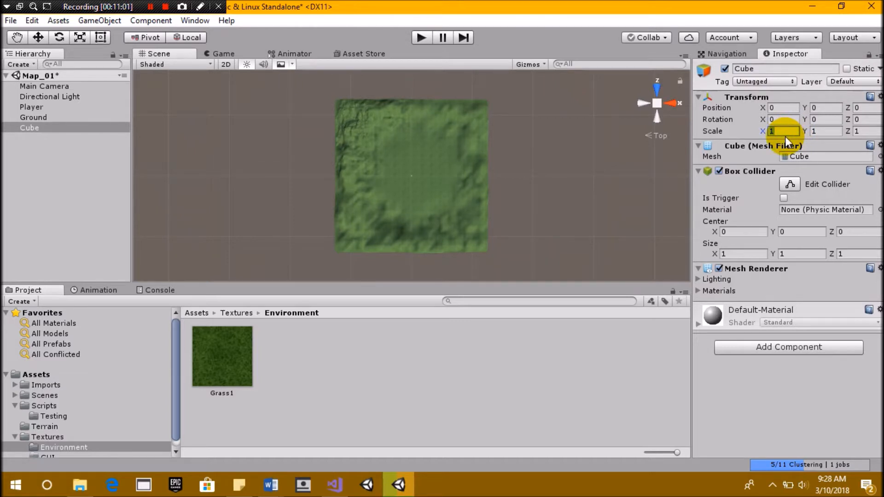
type("500")
type("250")
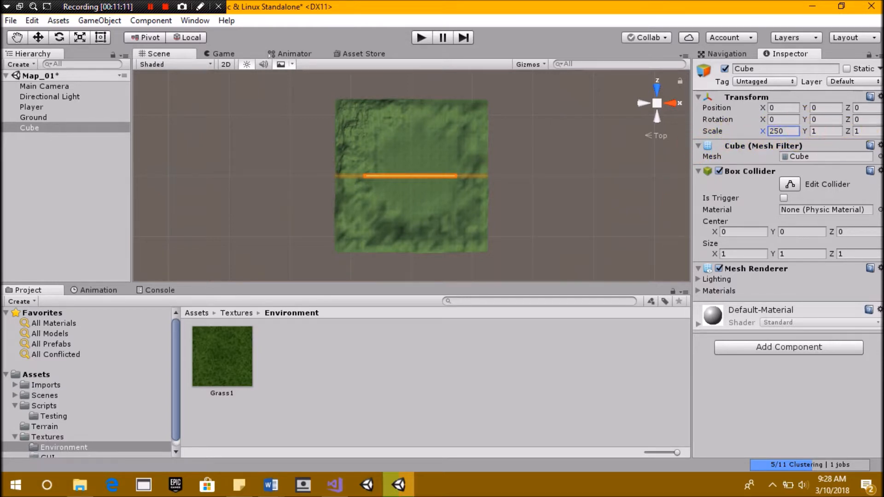
- Set the cube's Z position to 115 so that it lies just inside one edge of the terrain
left_click(792, 108)
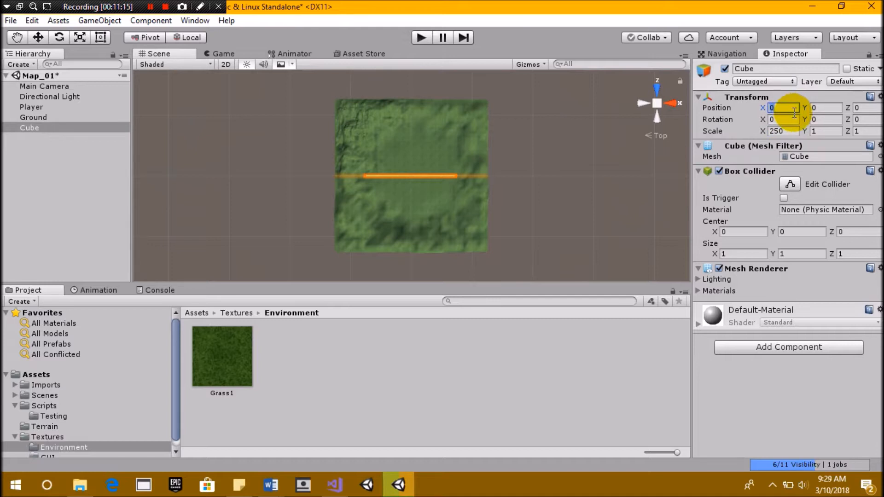
left_click(868, 109)
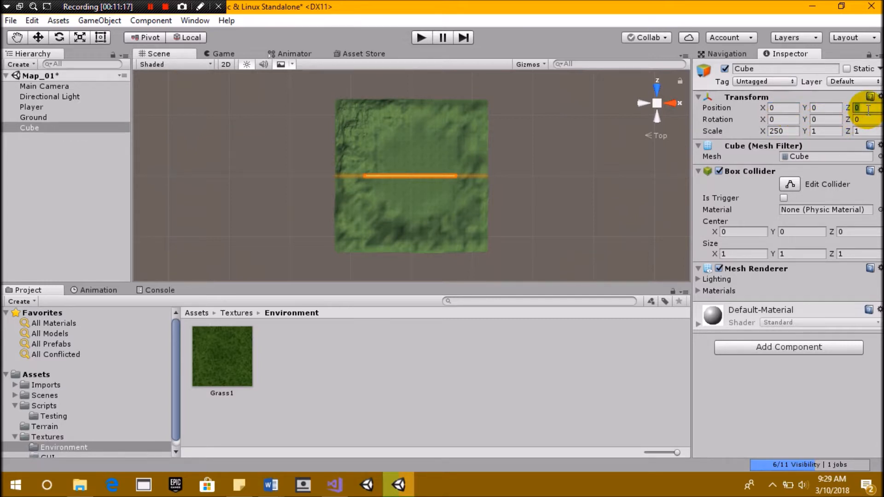
key("BackSpace")
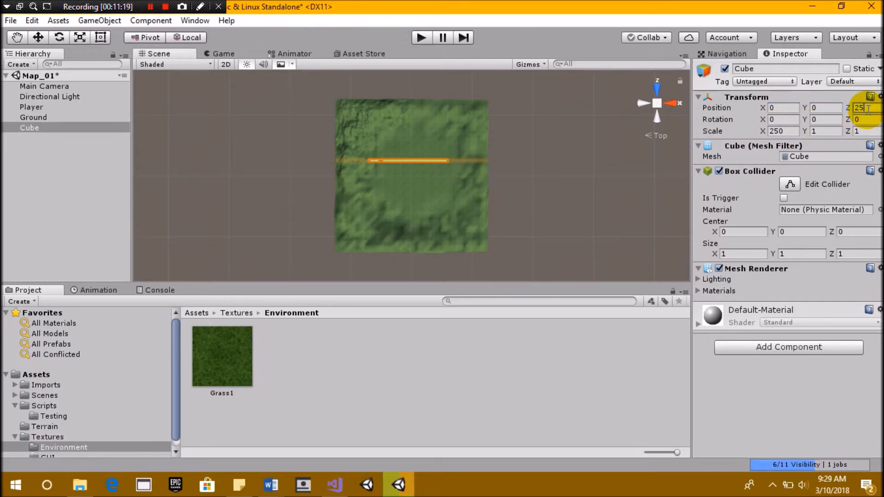
type("125")
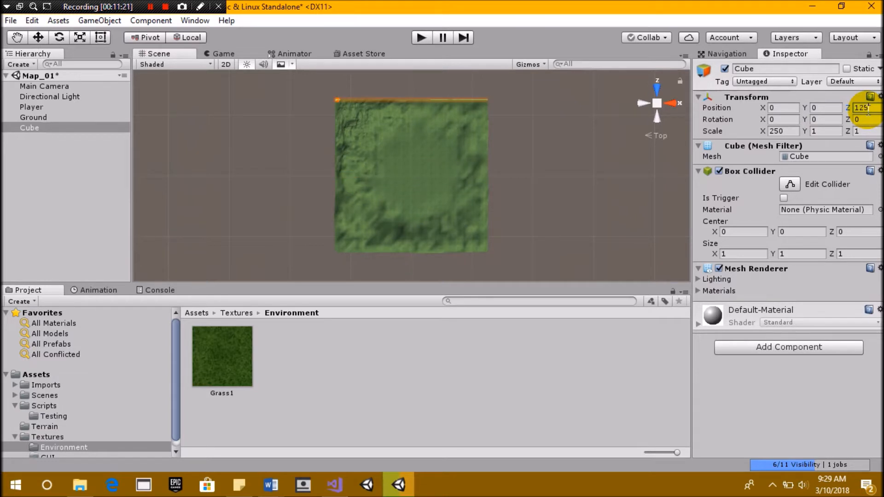
key("BackSpace")
type("0")
key("BackSpace")
key("BackSpace")
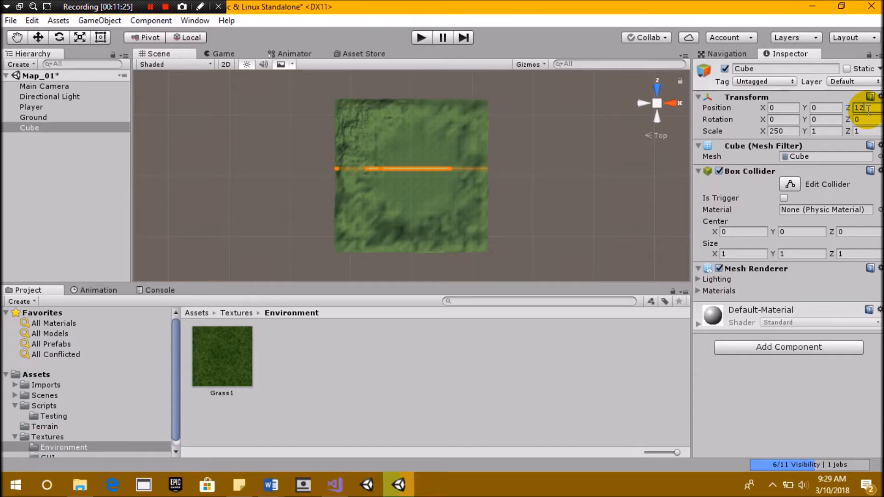
type("15")
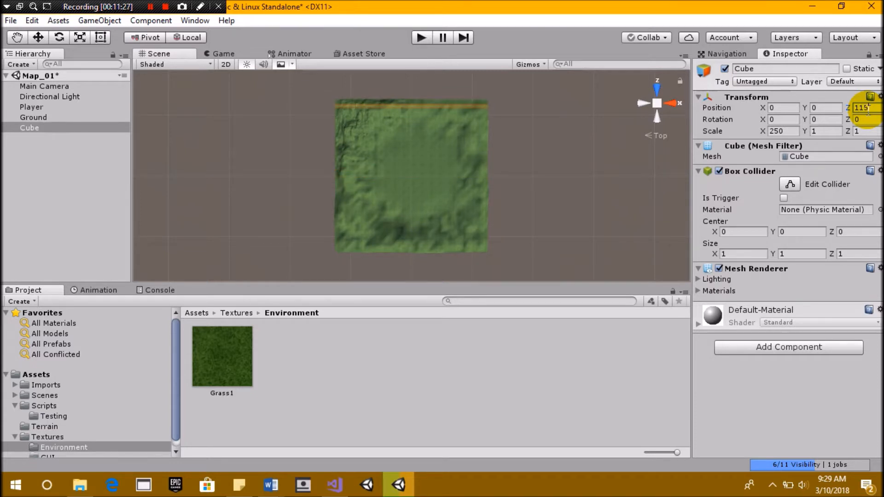
left_click(43, 130)
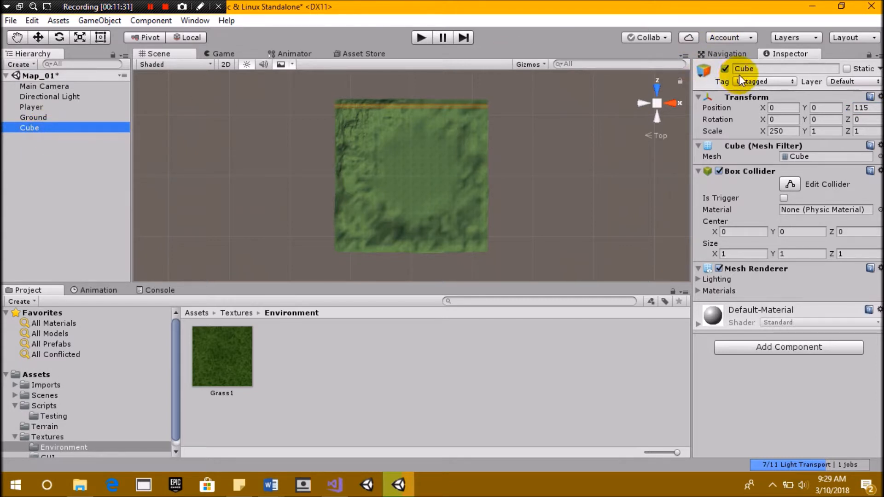
- Rename the cube as Barrier, and place a duplicate of it at Z position -115 near the opposite terrain edge
left_click(749, 69)
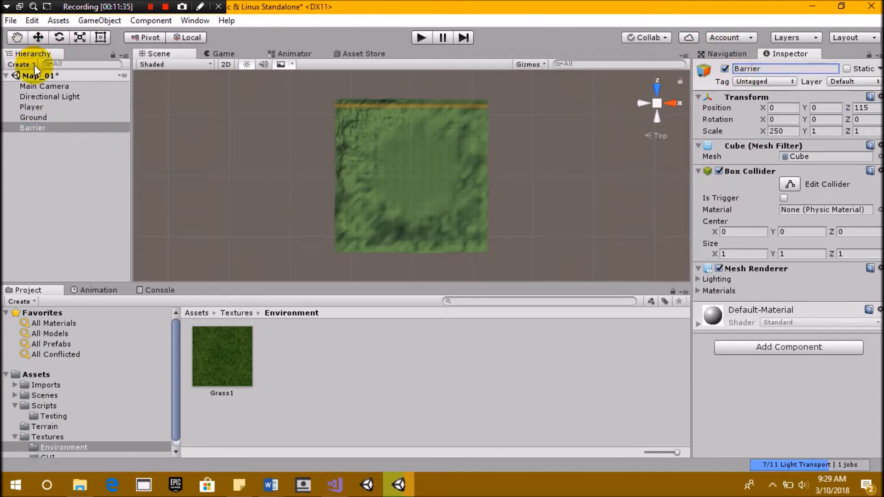
left_click(42, 124)
key("ctrl+d")
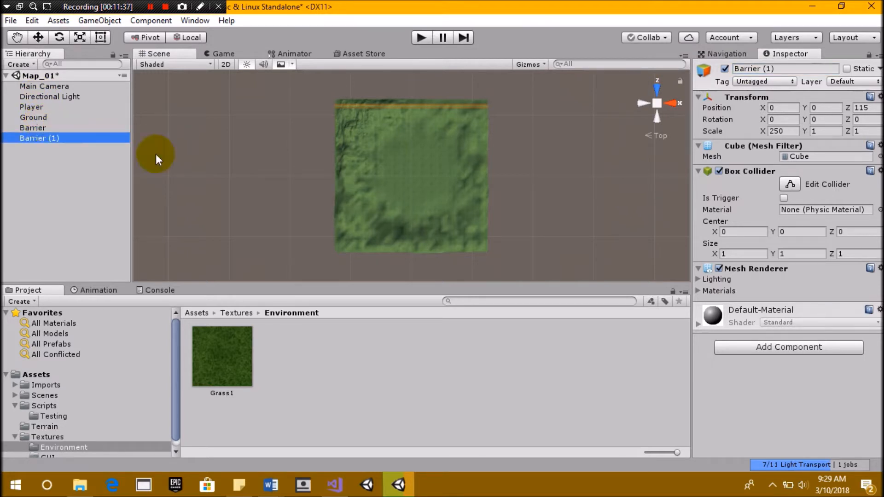
left_click(863, 107)
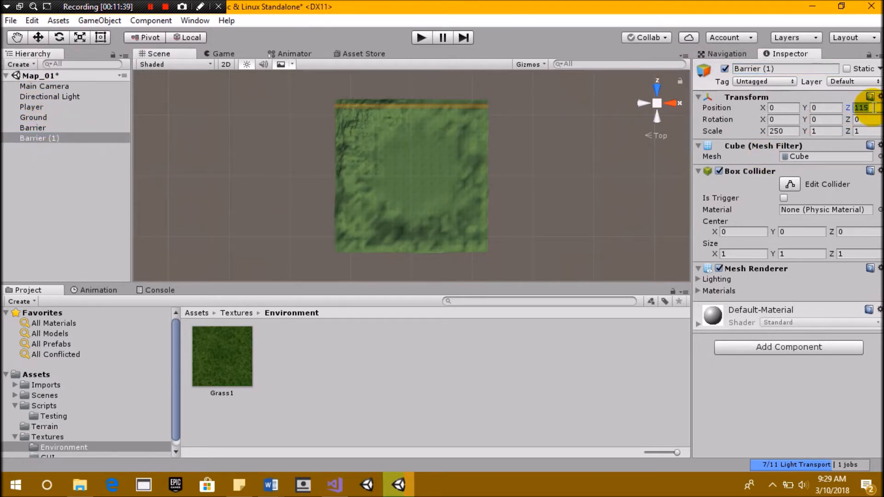
type("-")
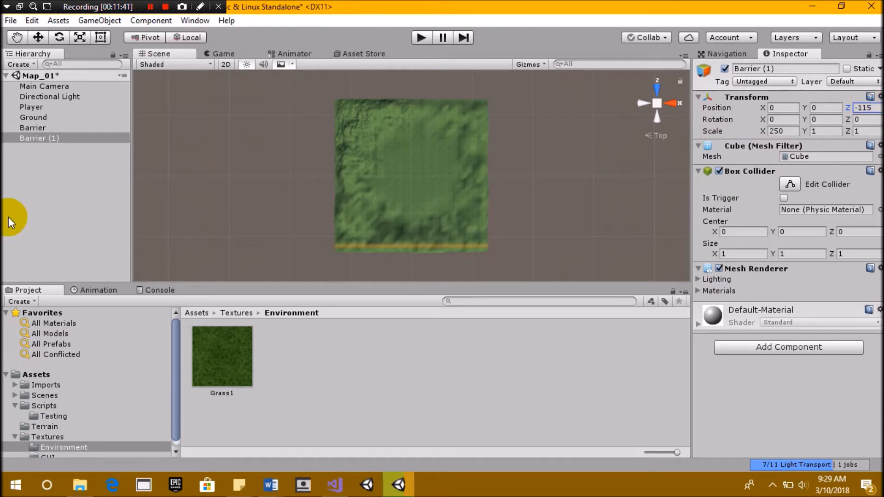
- Duplicate Barrier (1) and set the copy's position to Z 0 and X 115
left_click(69, 138)
key("ctrl+d")
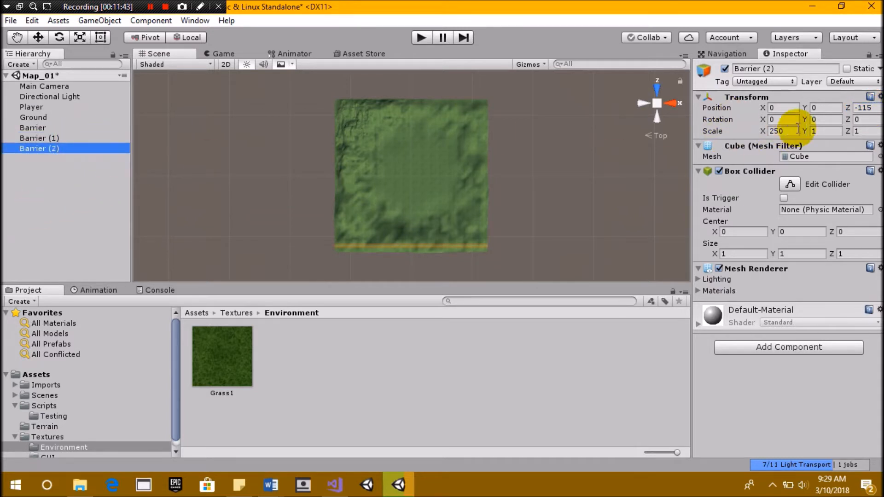
left_click(865, 107)
type("0")
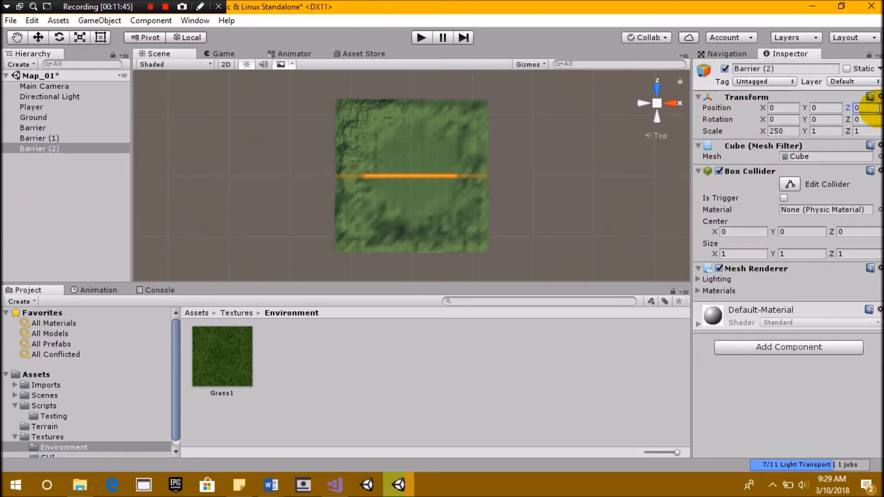
left_click(797, 107)
type("115")
- Set the scale of Barrier (2) to 1 on X and 250 on Z so that it runs along the terrain's side
left_click(788, 132)
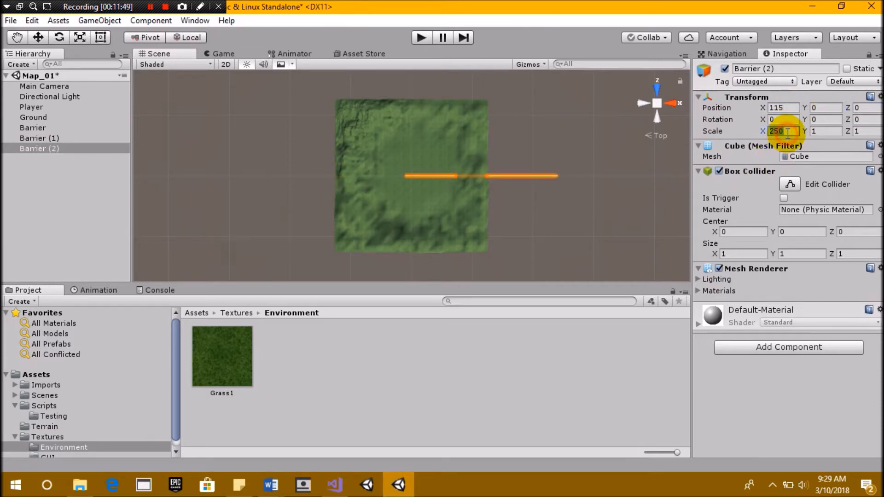
type("1")
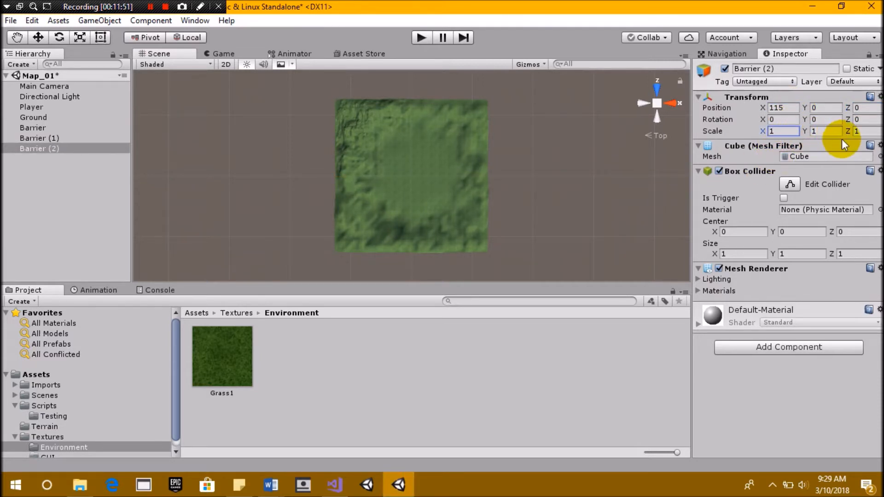
left_click(869, 132)
type("250")
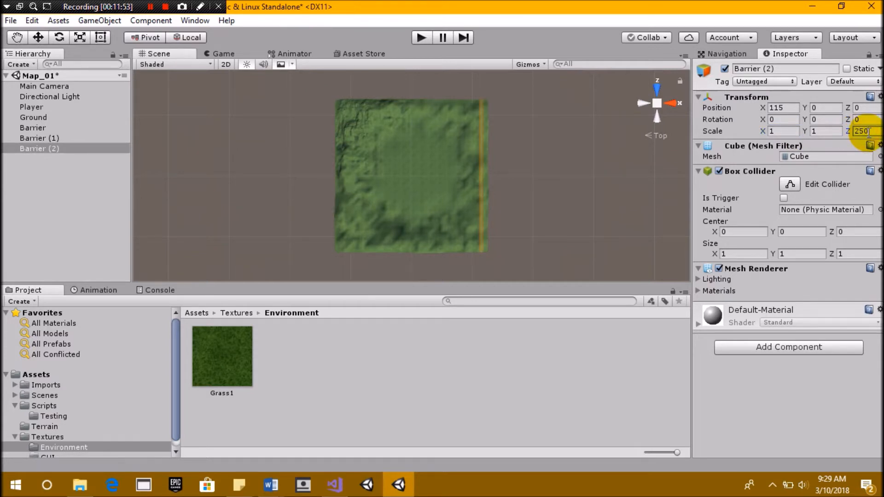
- Duplicate Barrier (2) to make the fourth wall
left_click(78, 149)
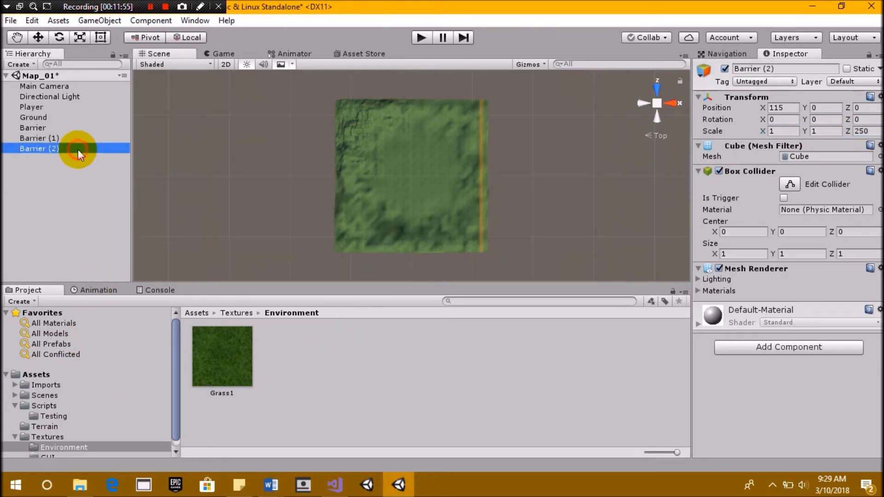
key("ctrl+d")
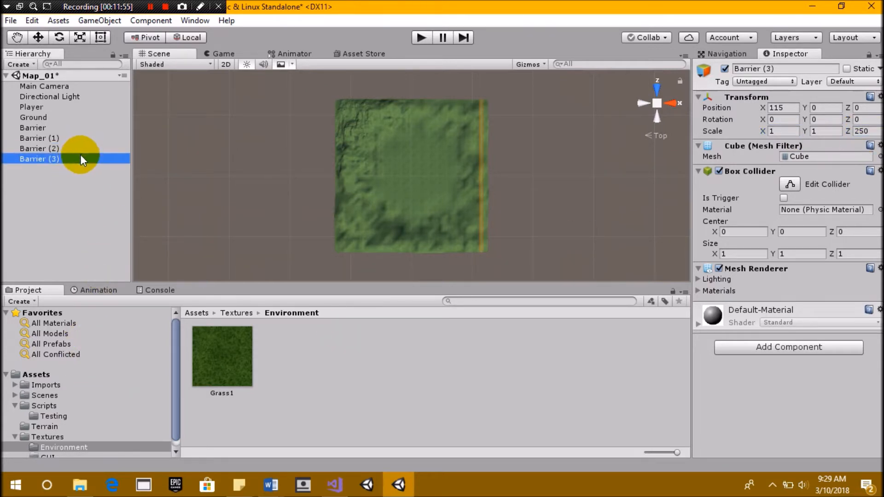
left_click(860, 131)
left_click(861, 131)
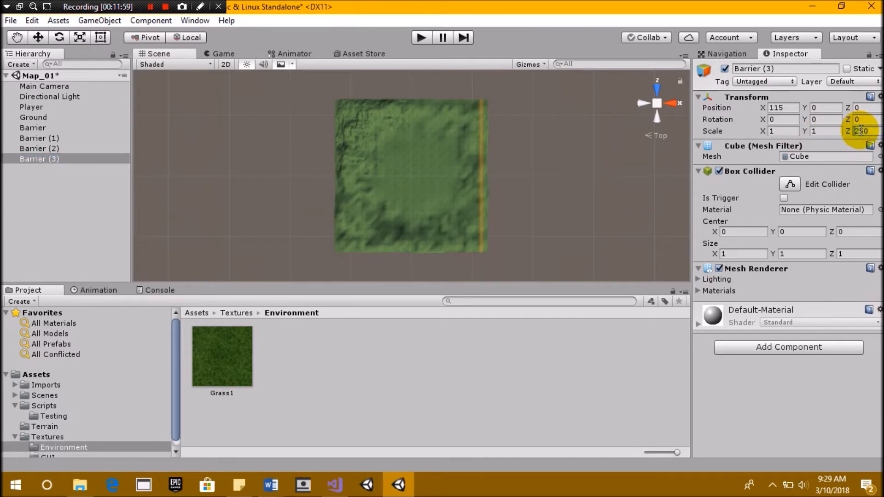
type("-")
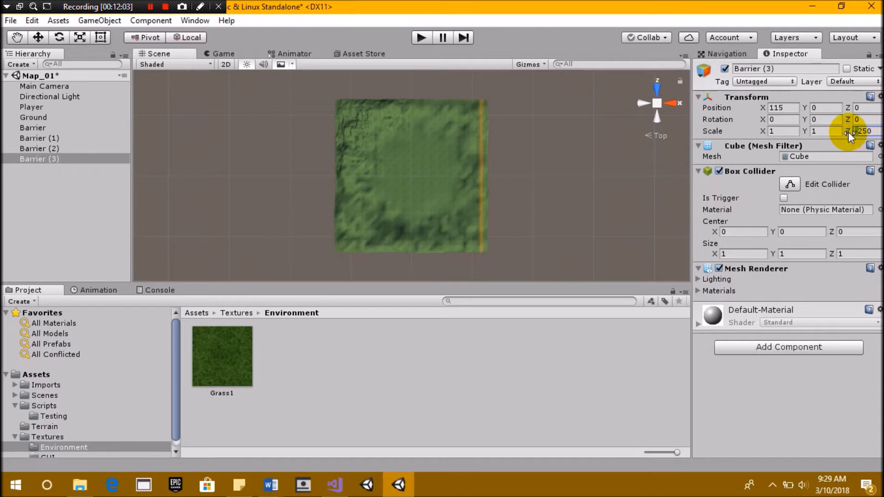
- Set the X position of Barrier (3) to -115 so that it lies along the remaining terrain edge
left_click(774, 108)
left_click(769, 107)
type("-")
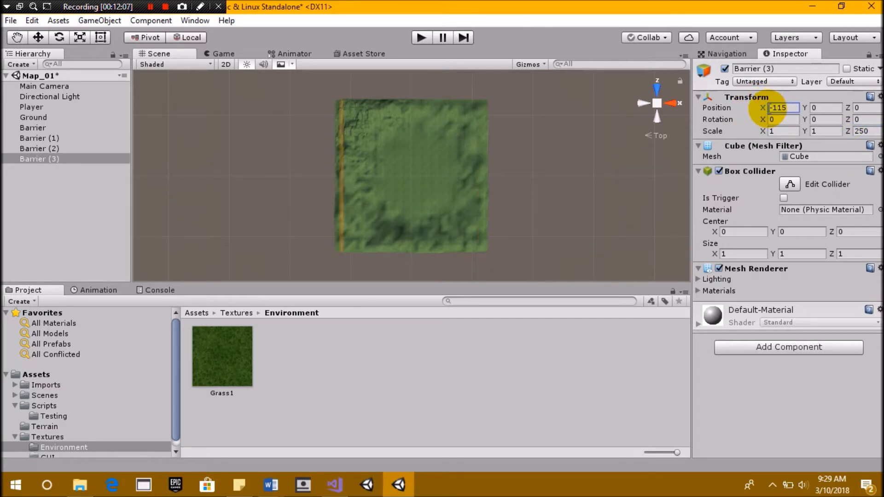
- Select all four barriers and make them children of Ground
scroll(460, 170, "up", 3)
left_click_drag(466, 183, 412, 153, "alt")
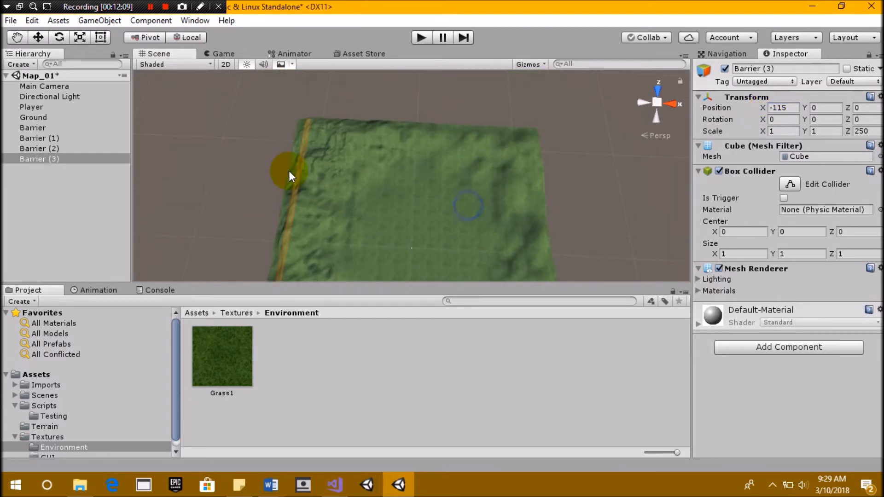
left_click(33, 128, "shift")
left_click_drag(36, 133, 41, 117)
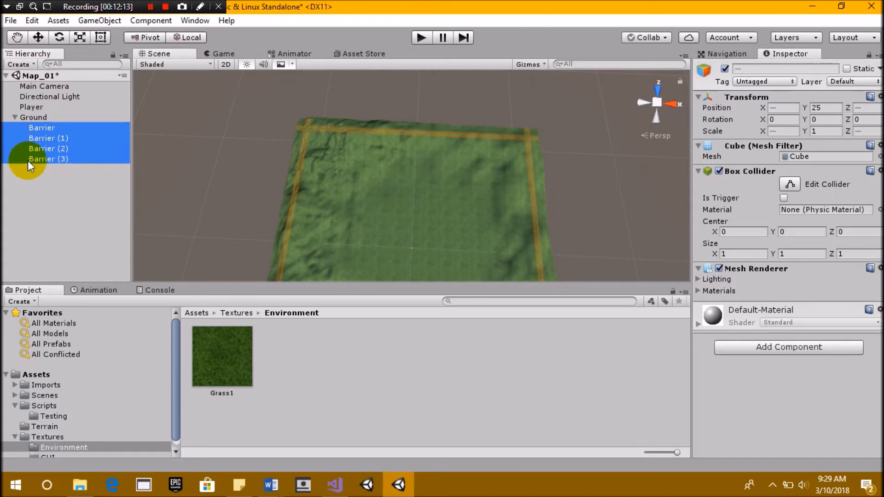
- Set the Y scale of all four barriers to 20 to turn them into tall walls
middle_click_drag(439, 110, 439, 109)
middle_click_drag(436, 191, 456, 162)
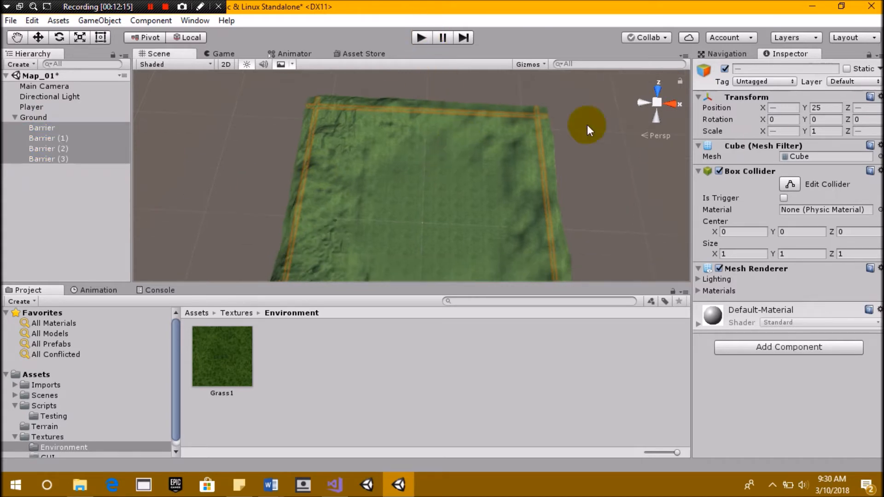
left_click(654, 120)
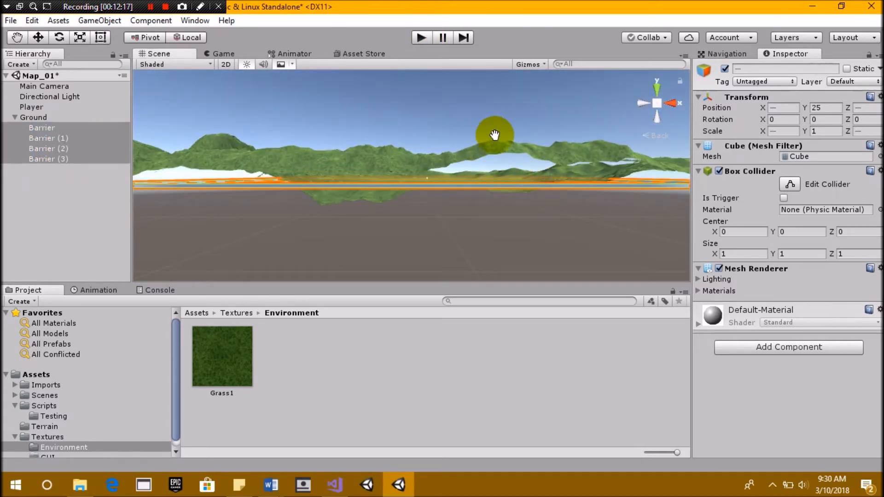
middle_click_drag(495, 134, 618, 136)
middle_click_drag(532, 201, 556, 178)
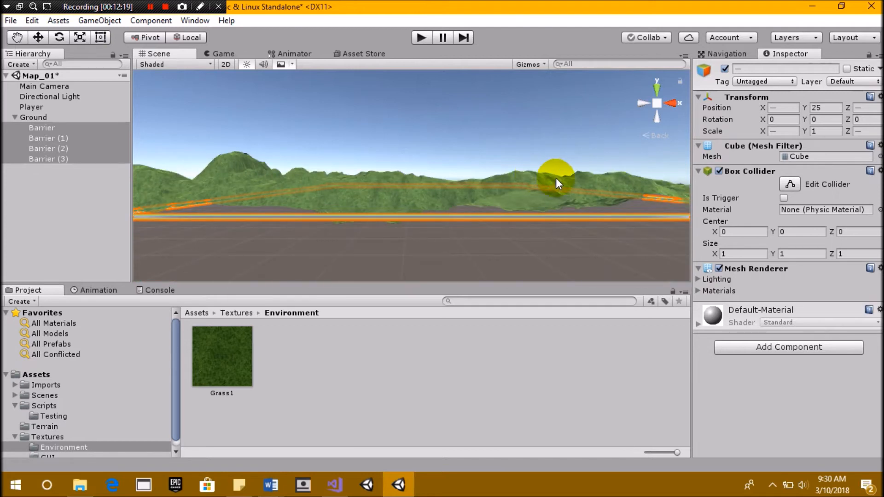
left_click(829, 130)
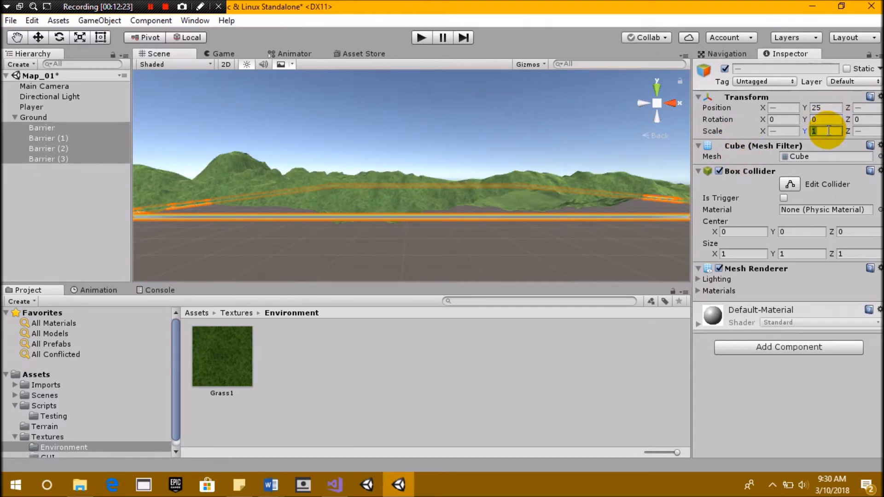
type("20")
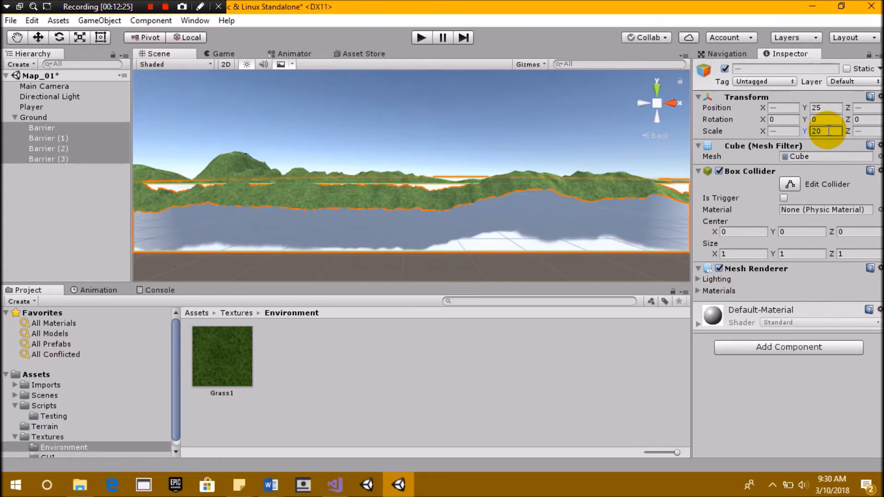
- Set the Y position of all four barriers to 40 so that the walls rise above the hills
left_click(831, 109)
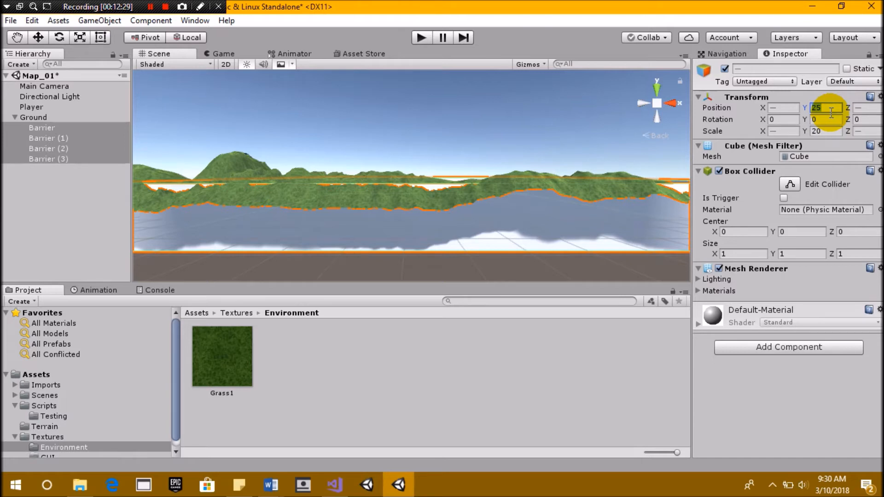
type("50")
key("BackSpace")
key("BackSpace")
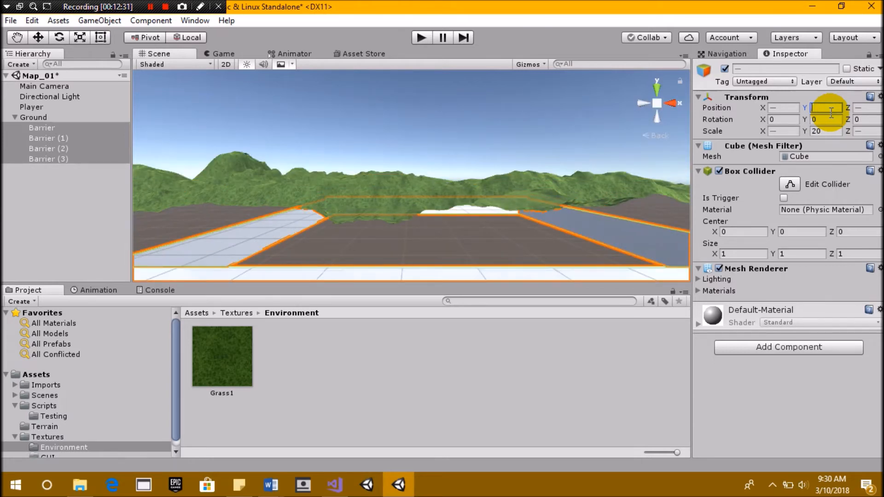
type("20")
key("BackSpace")
key("BackSpace")
type("30")
key("BackSpace")
key("BackSpace")
type("40")
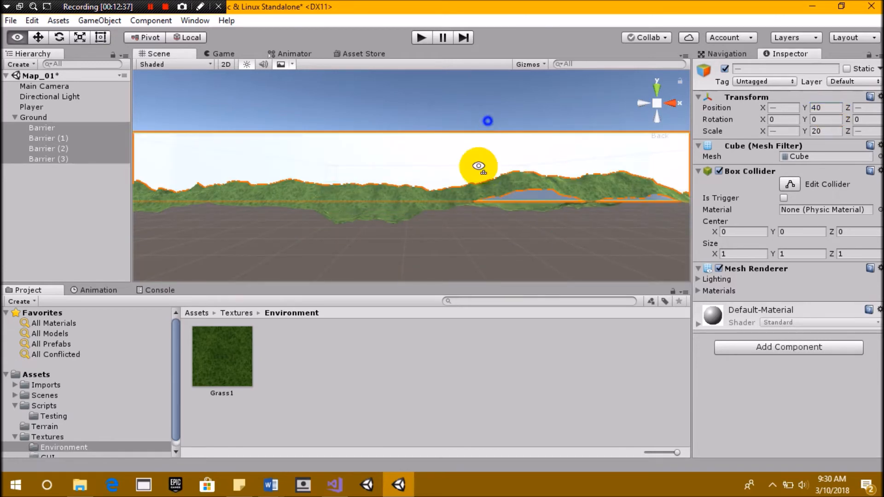
- Examine from several angles how the raised barriers enclose the terrain's hills and corners
right_click_drag(485, 140, 473, 197)
scroll(504, 154, "down", 5)
middle_click_drag(504, 153, 456, 224)
scroll(456, 222, "up", 8)
right_click_drag(460, 232, 11, 252)
middle_click_drag(478, 164, 492, 130)
scroll(537, 150, "down", 8)
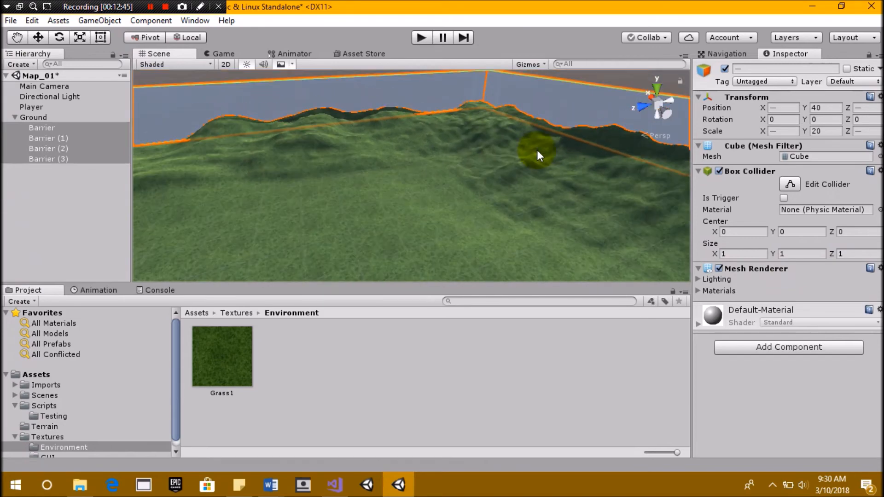
middle_click_drag(411, 184, 543, 162)
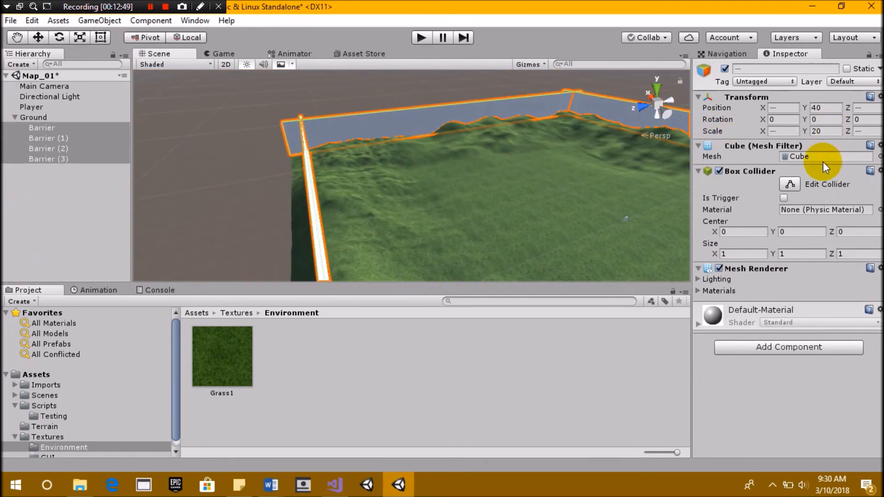
- Disable the Mesh Renderer of all four barriers so that only their colliders remain, and collapse Ground in the hierarchy
left_click(720, 269)
scroll(440, 195, "down", 3)
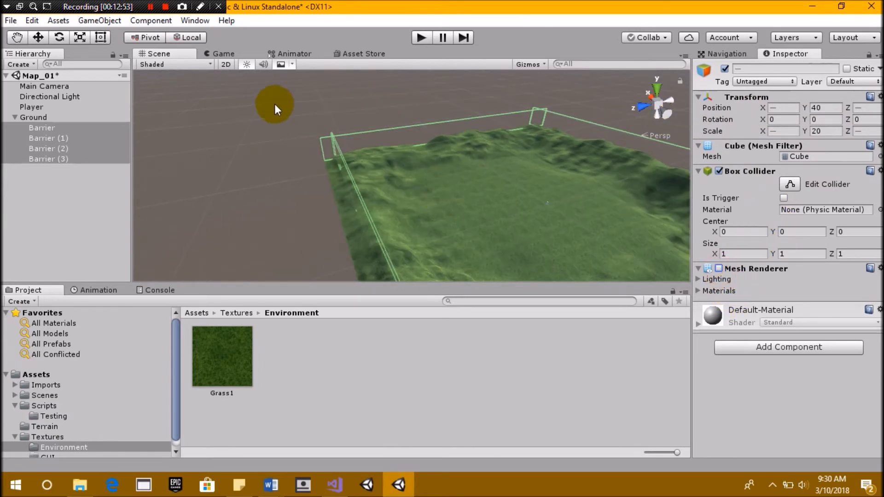
left_click(15, 118)
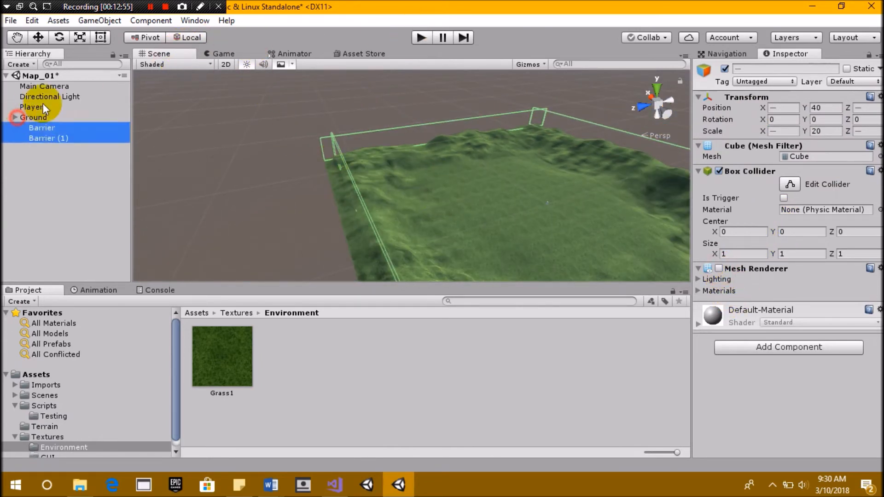
- Play the scene and walk the Player over the hills and along the terrain's edges to test the invisible barriers
left_click(421, 37)
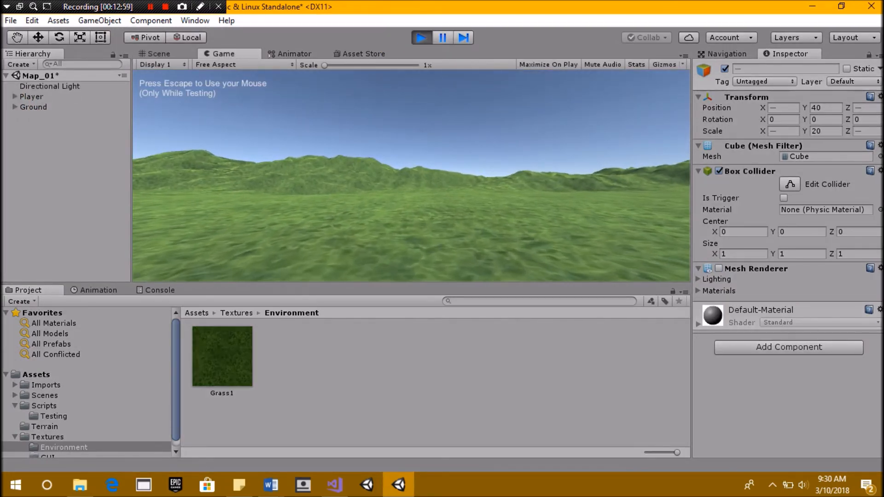
key("w")
key("w")
key("w")
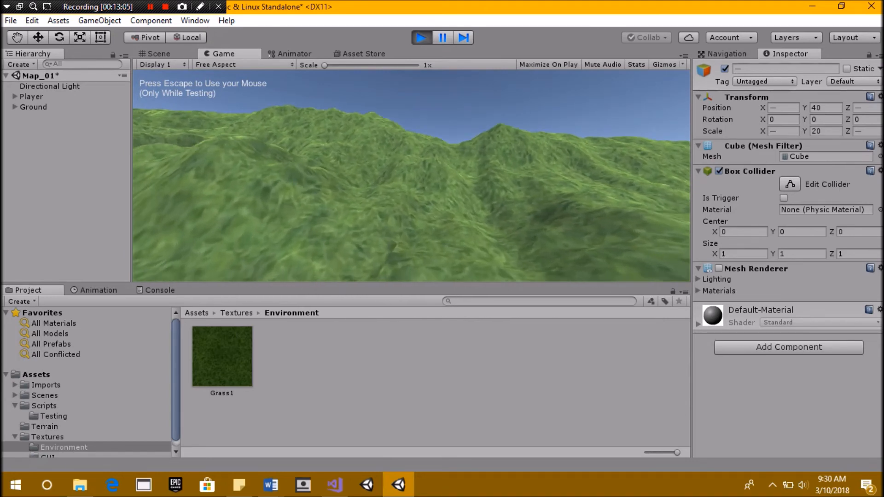
key("w")
key("w")
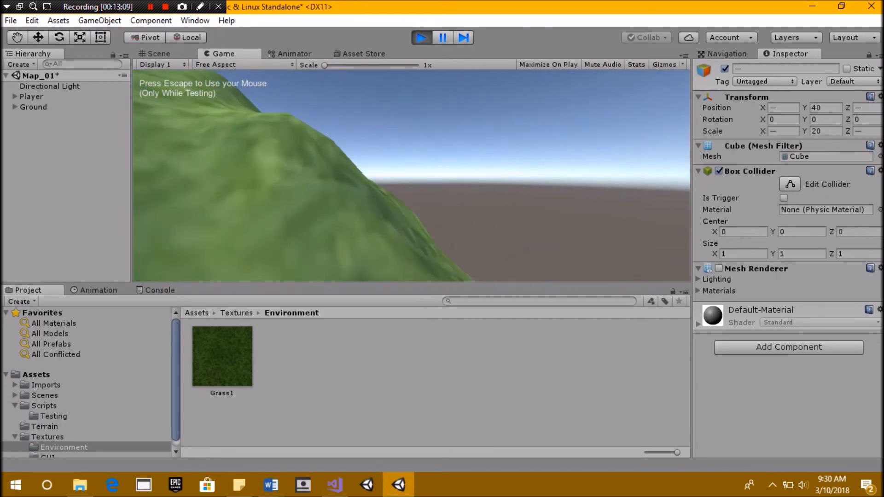
key("w")
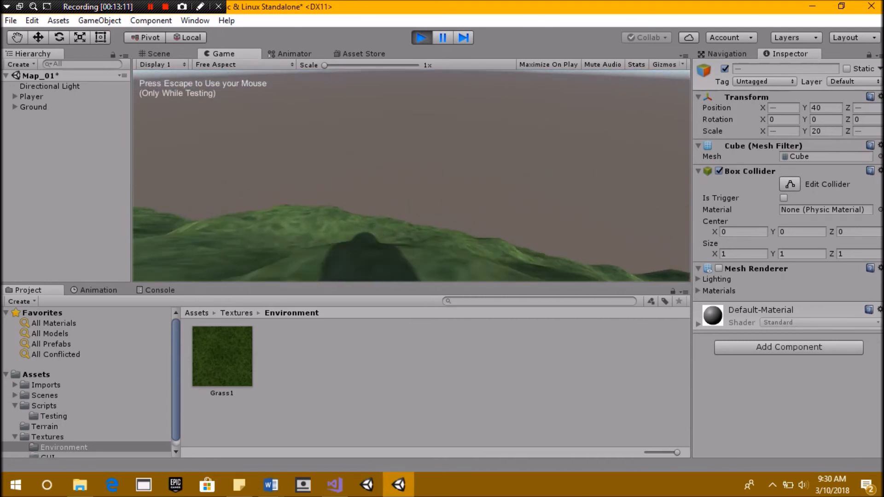
key("w")
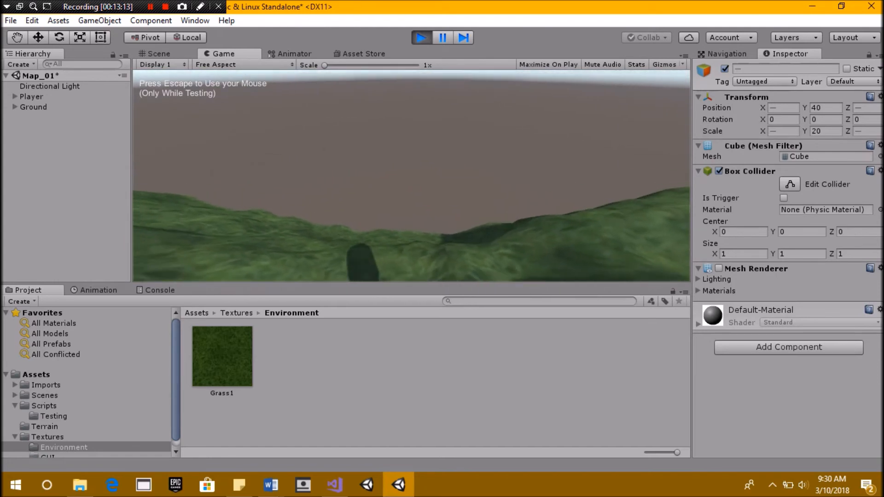
key("w")
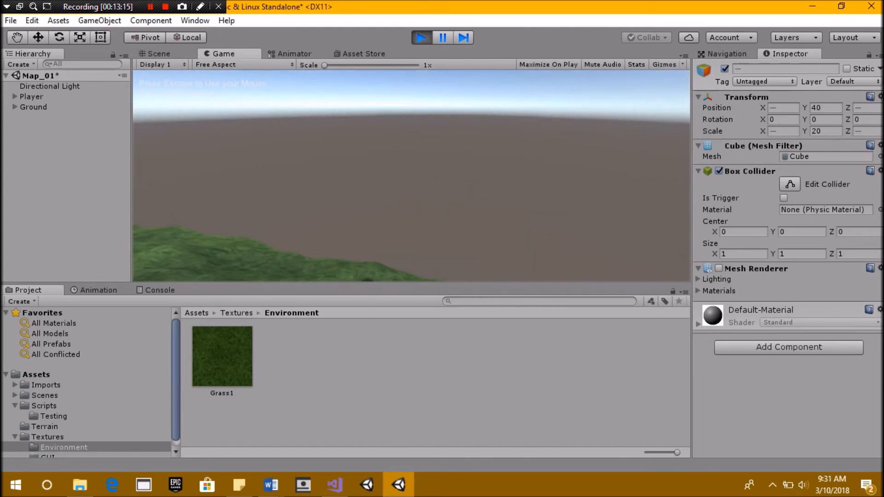
key("w")
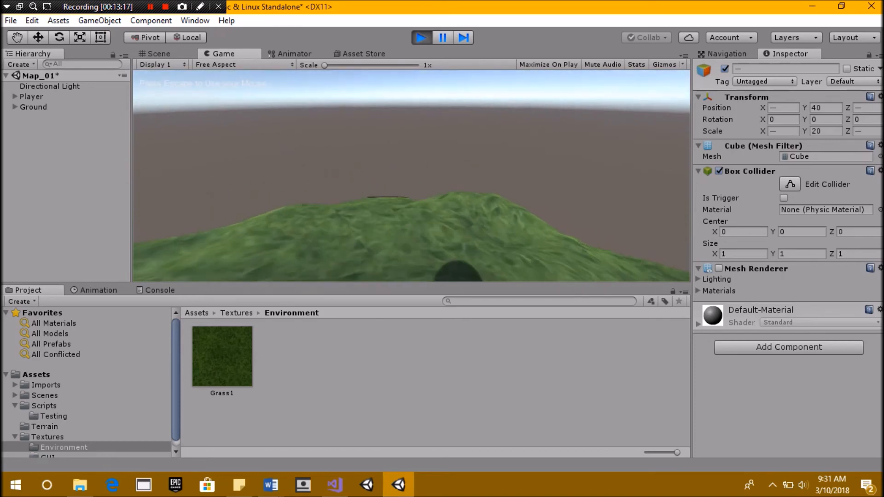
key("w")
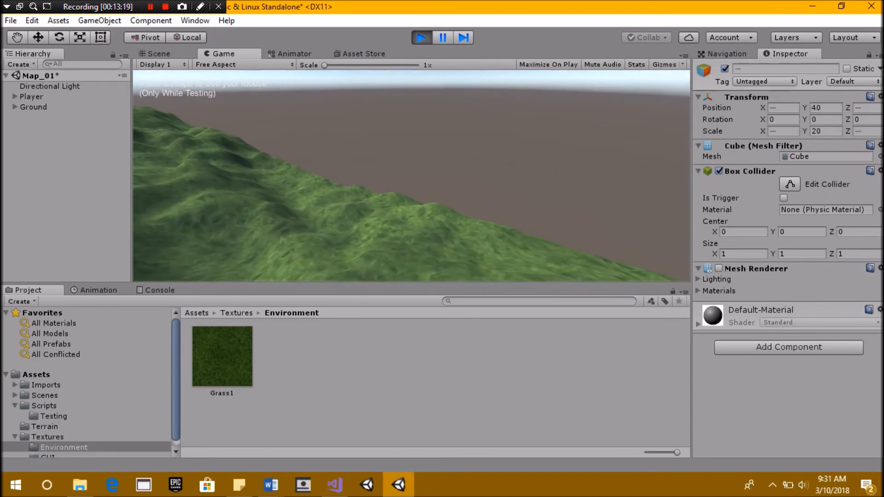
key("w")
key("w")
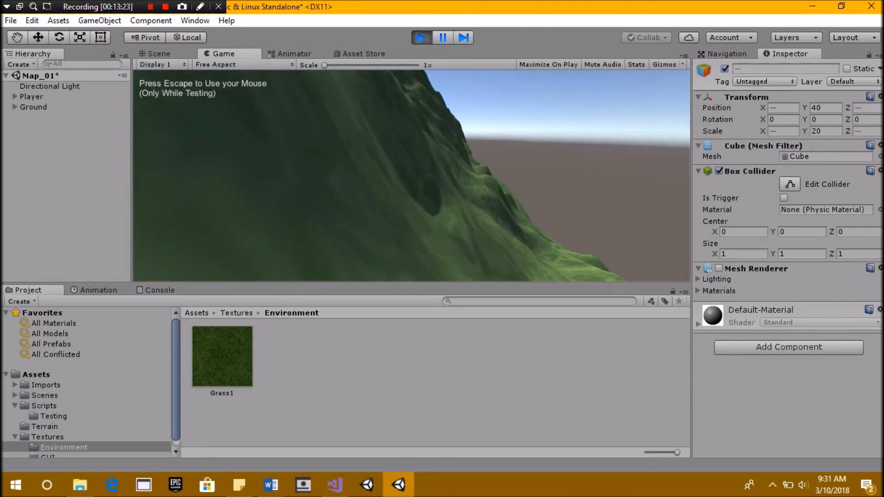
key("w")
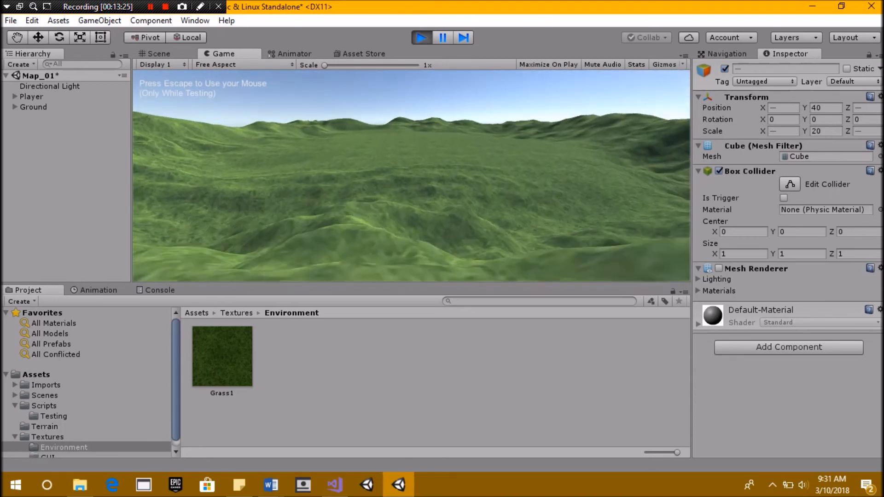
key("w")
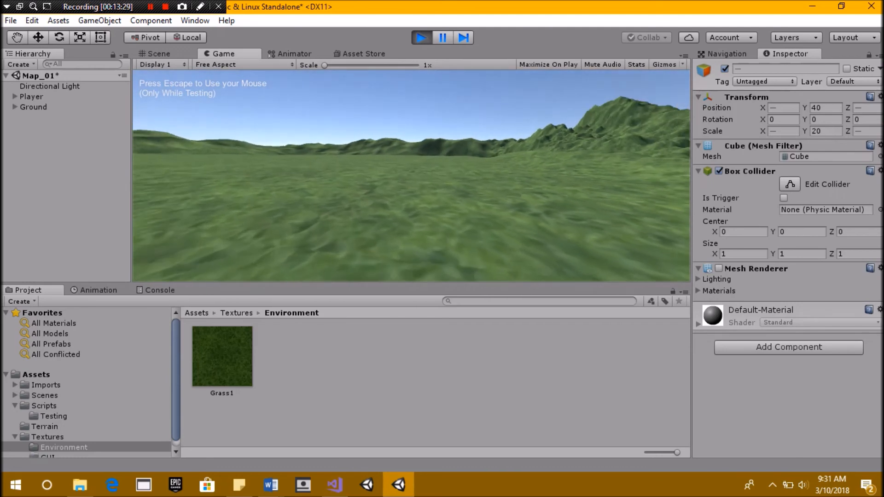
key("w")
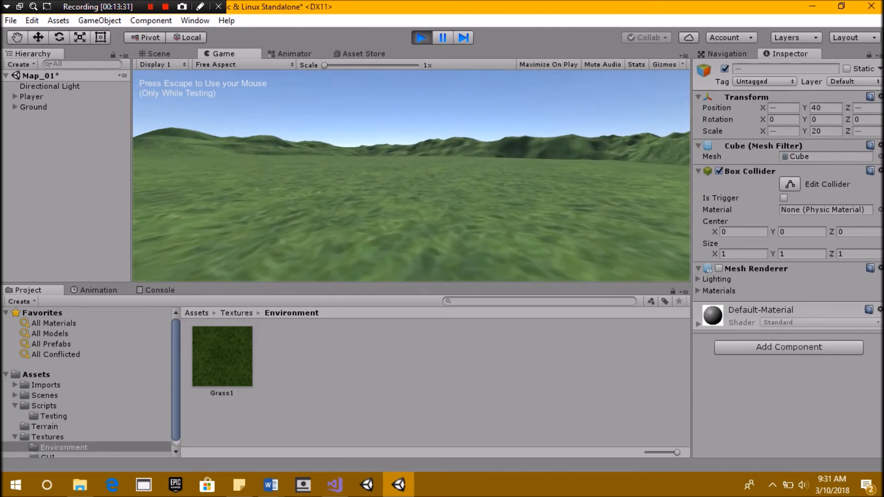